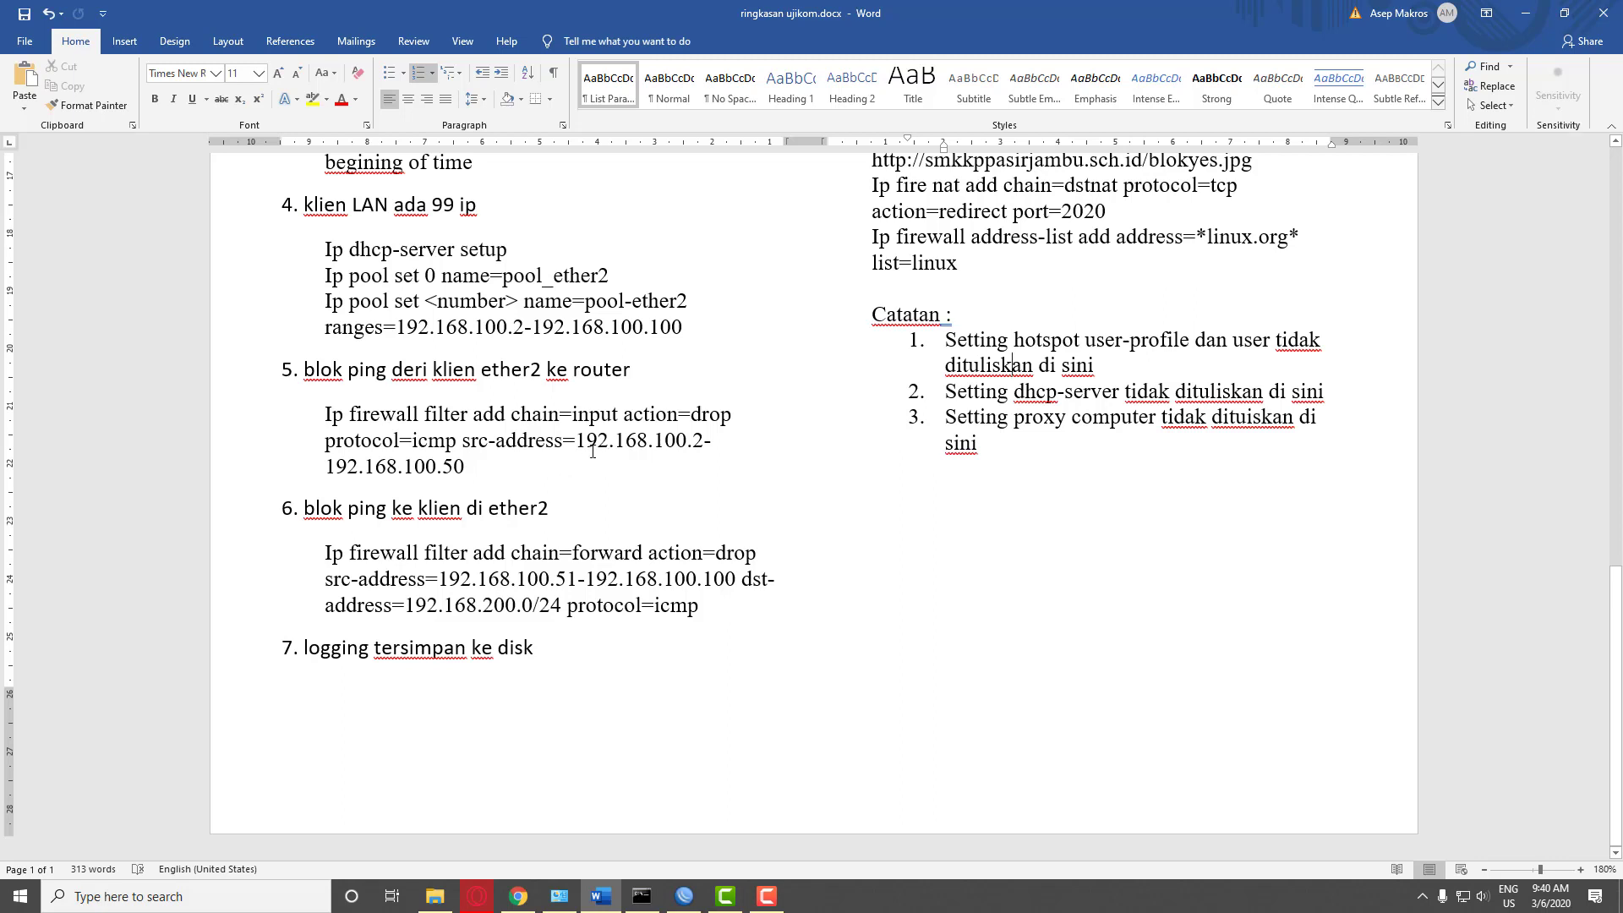
Reword heading 6 of the notes to "blok ping dr ether2 ke klien wireless"
drag(576, 441, 631, 469)
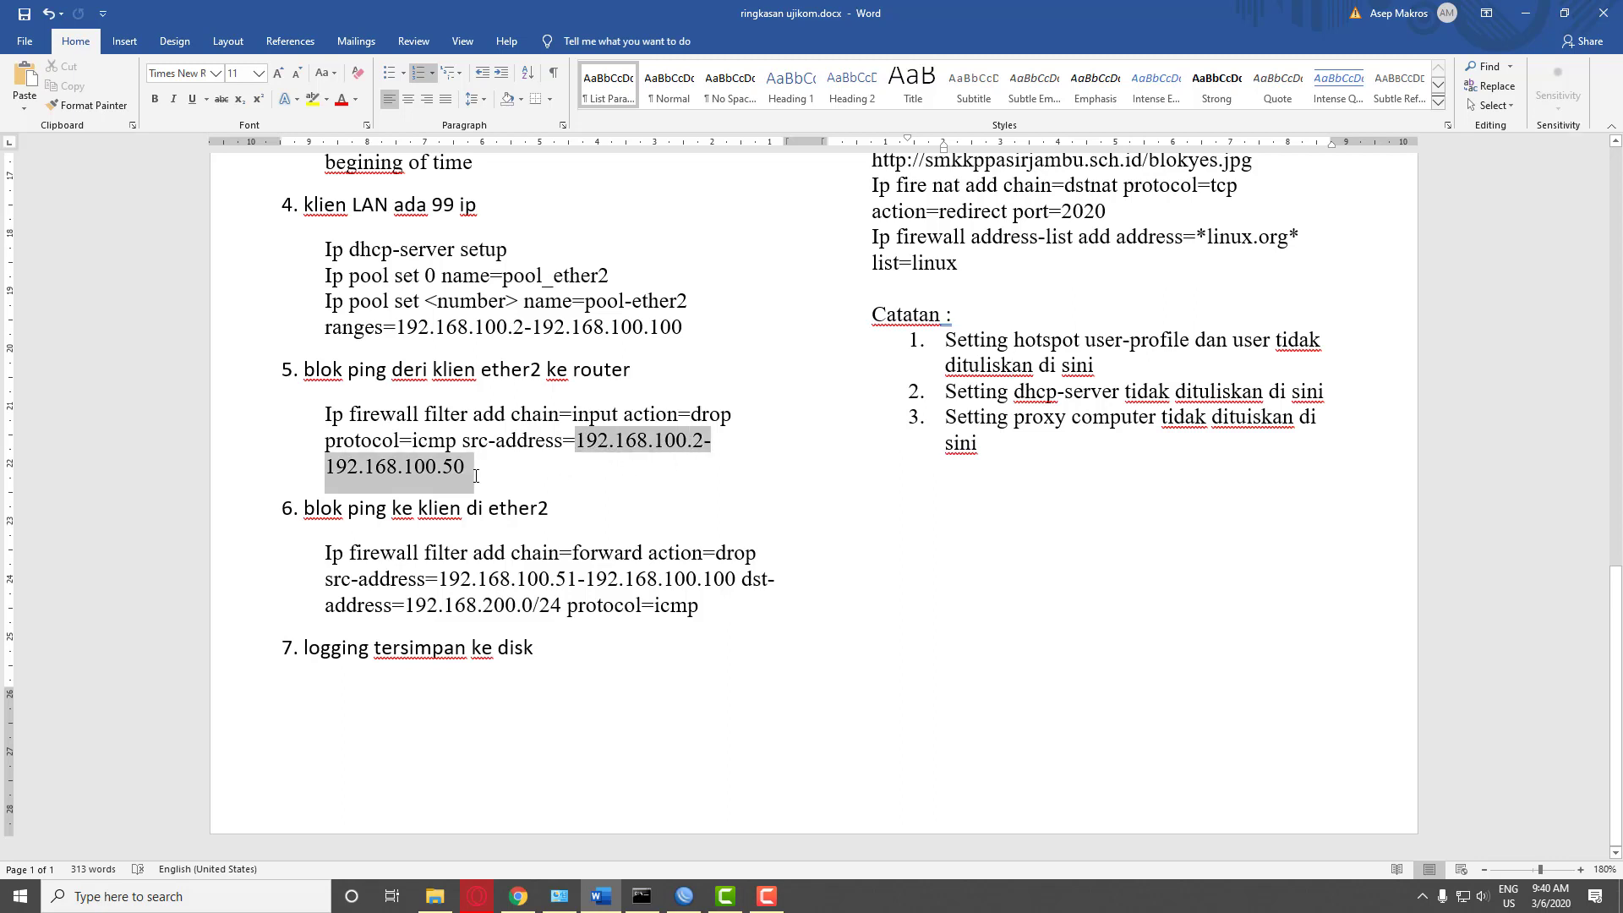
drag(476, 476, 462, 475)
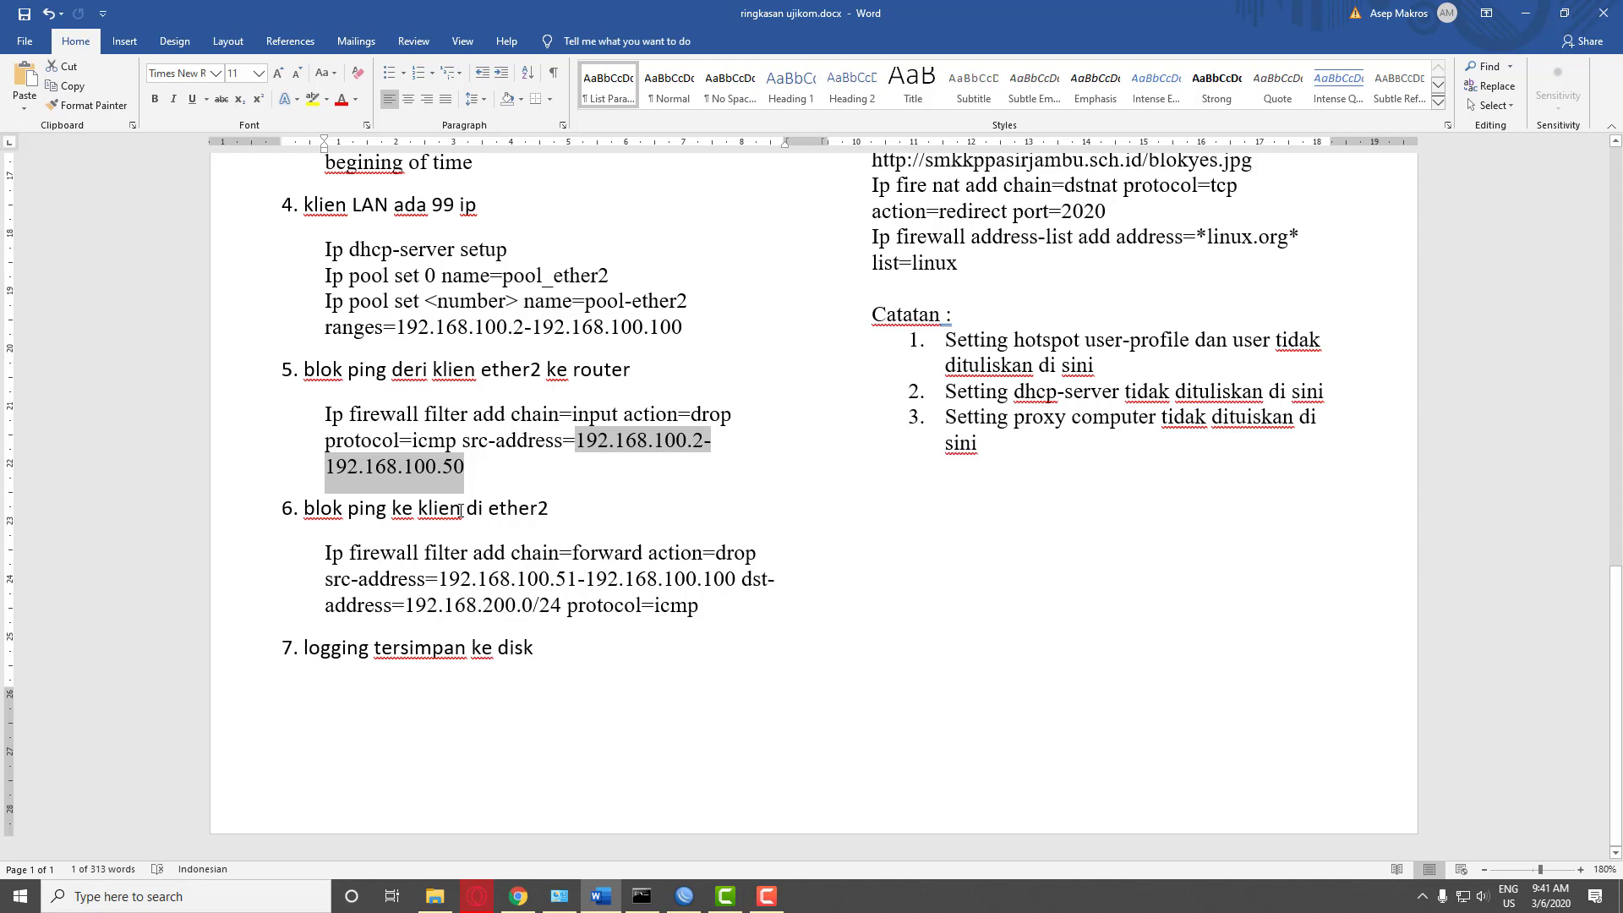
drag(460, 510, 392, 507)
key(BackSpace)
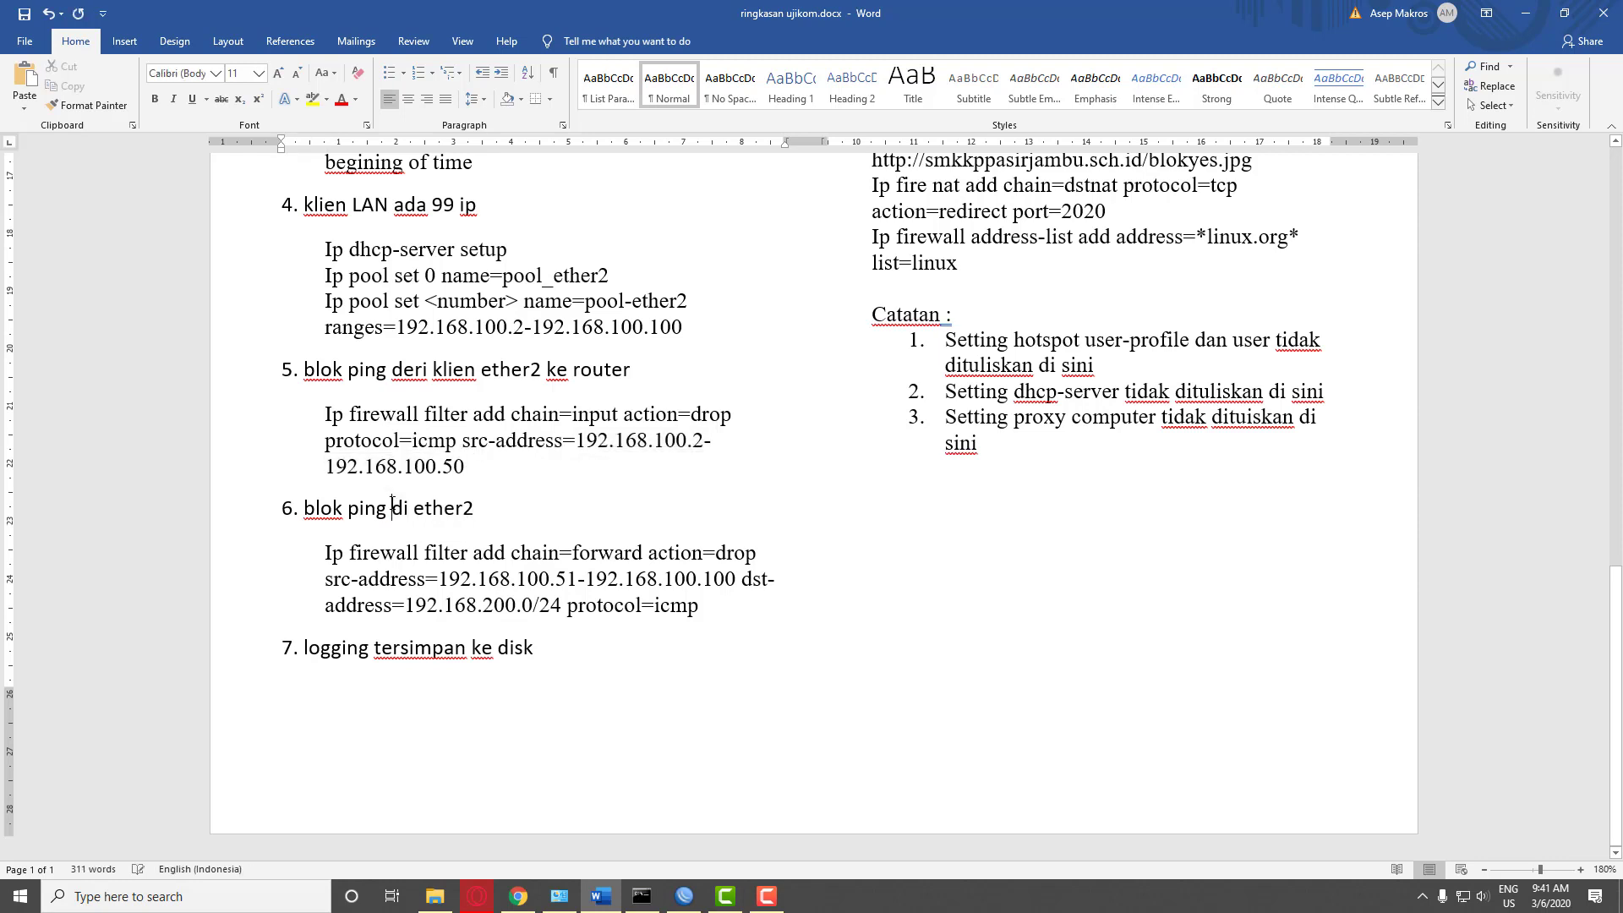
click(404, 509)
key(BackSpace)
text(r)
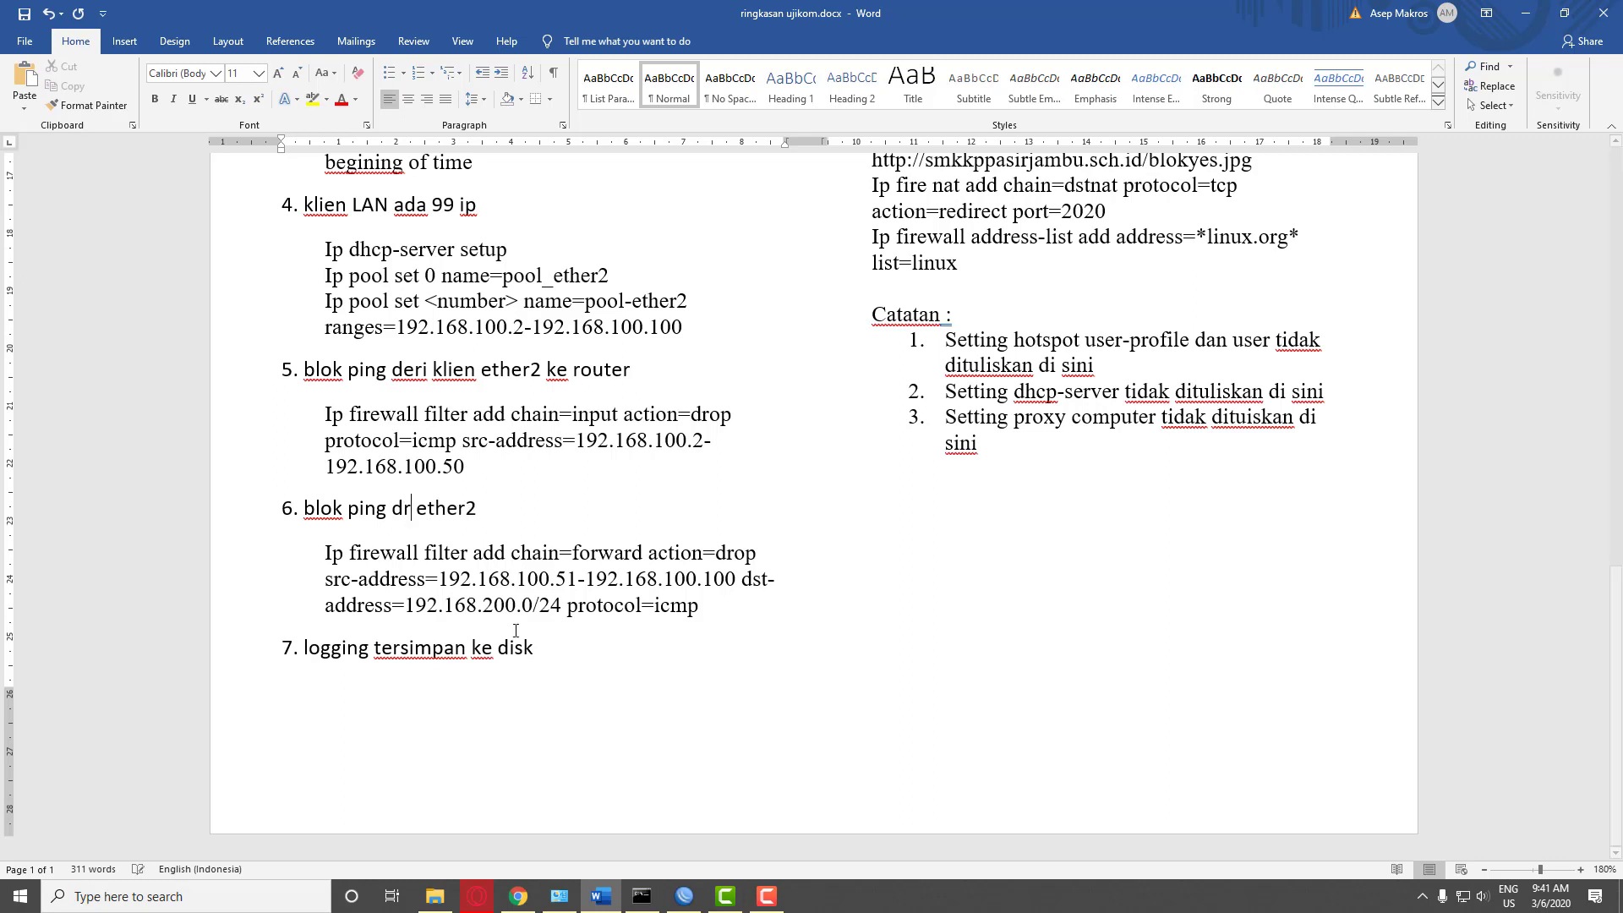
click(522, 508)
text(ke klien wireless)
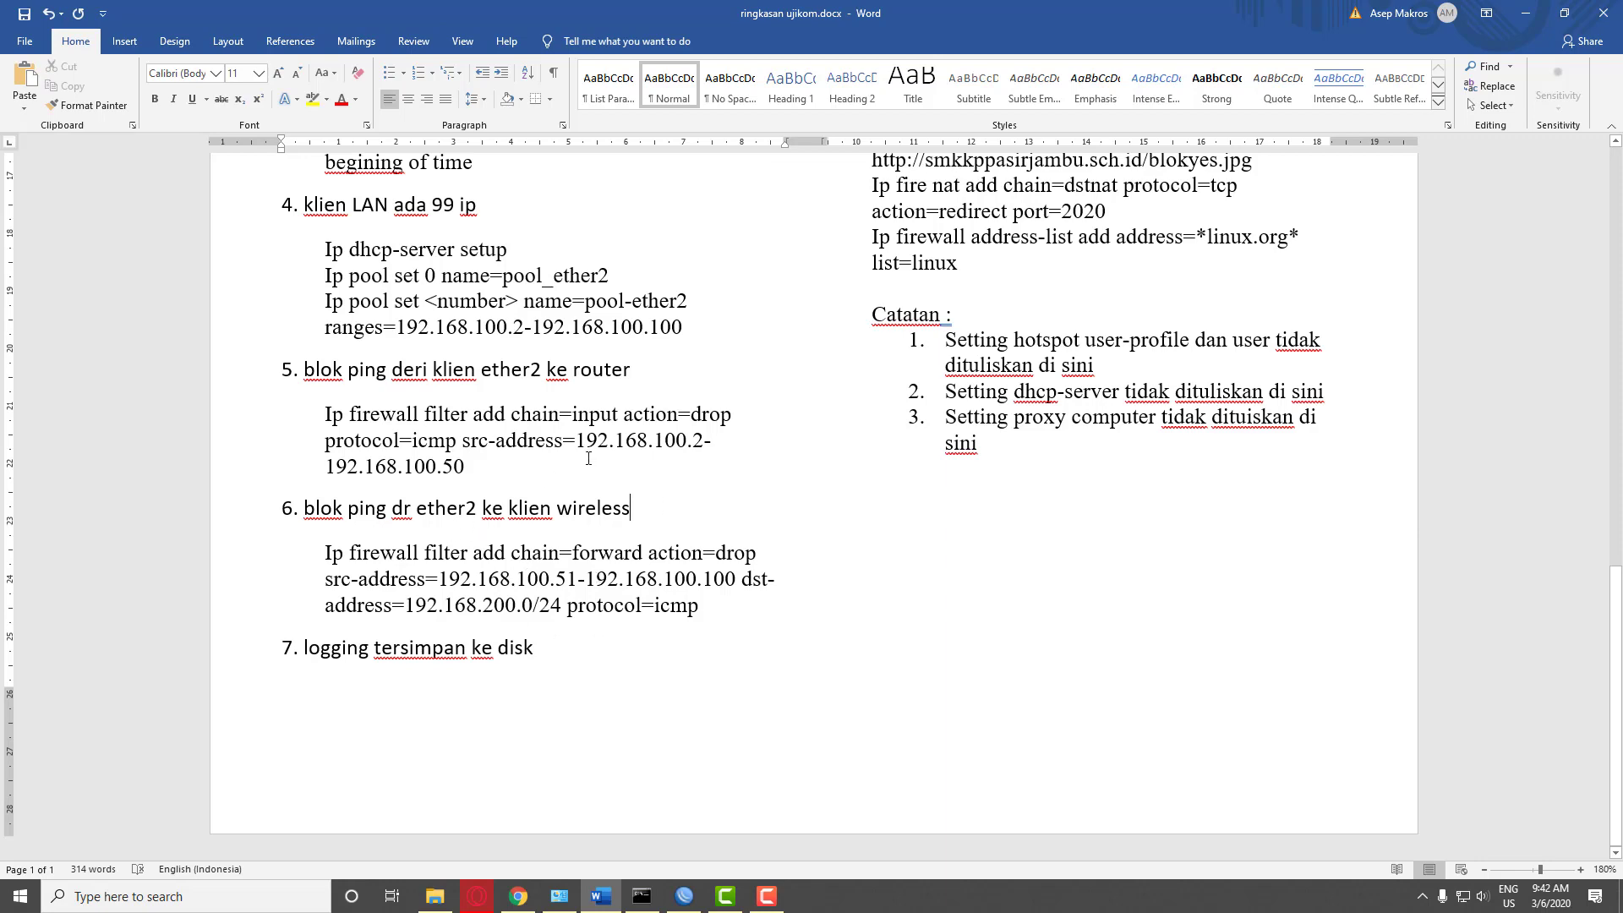
Switch to WinBox, ping 8.8.8.8 from the router's terminal, and stop the ping after a few replies
click(684, 896)
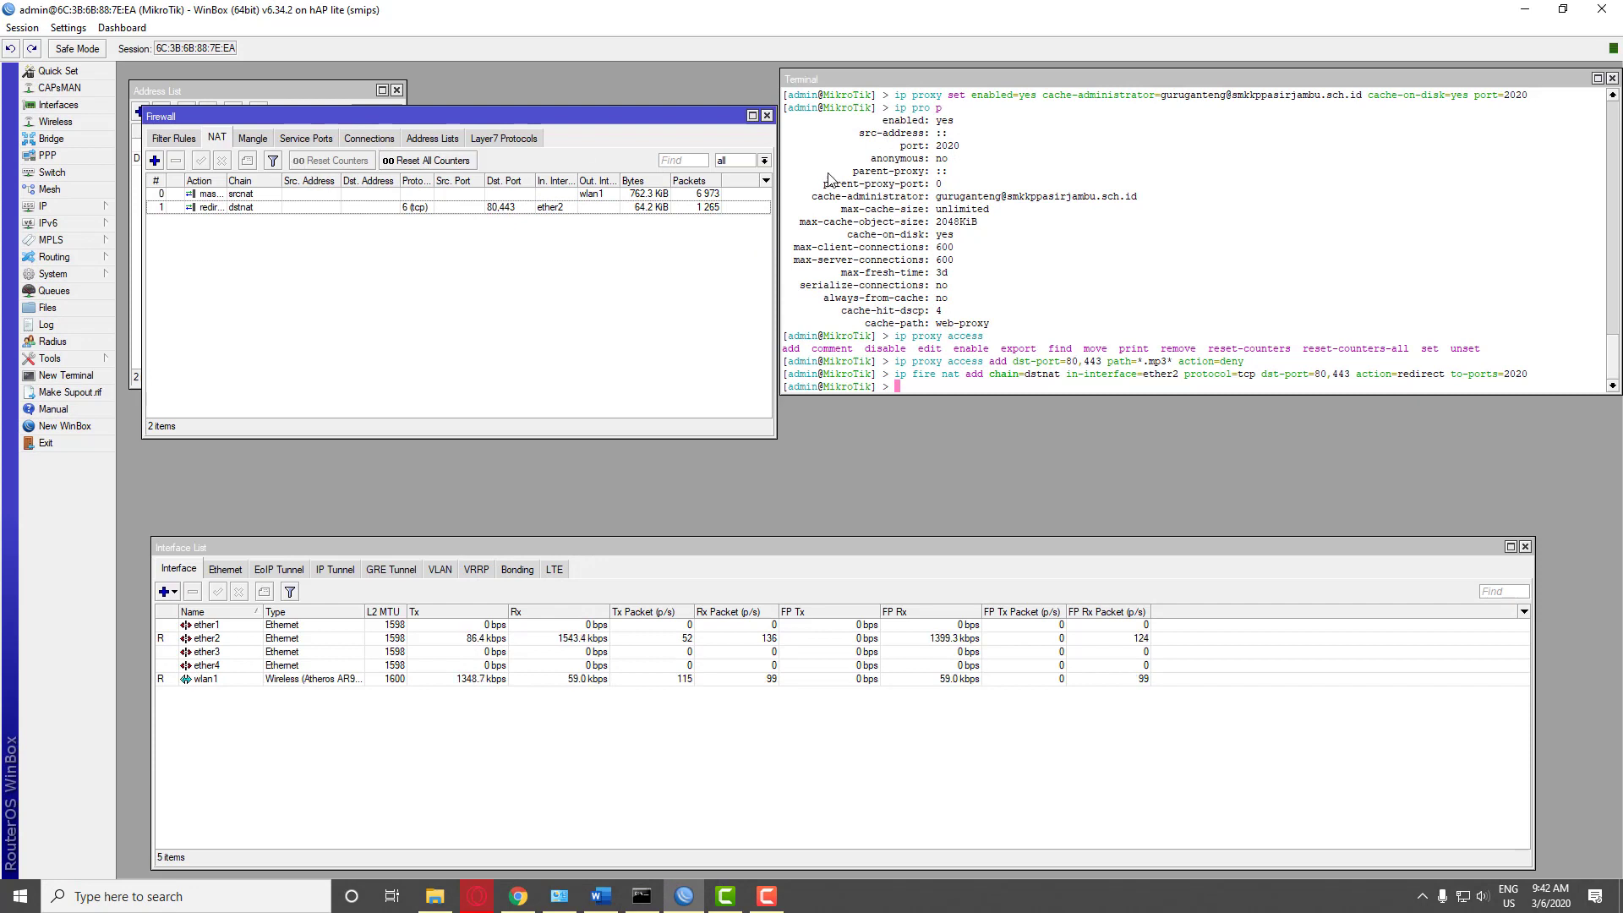
click(989, 282)
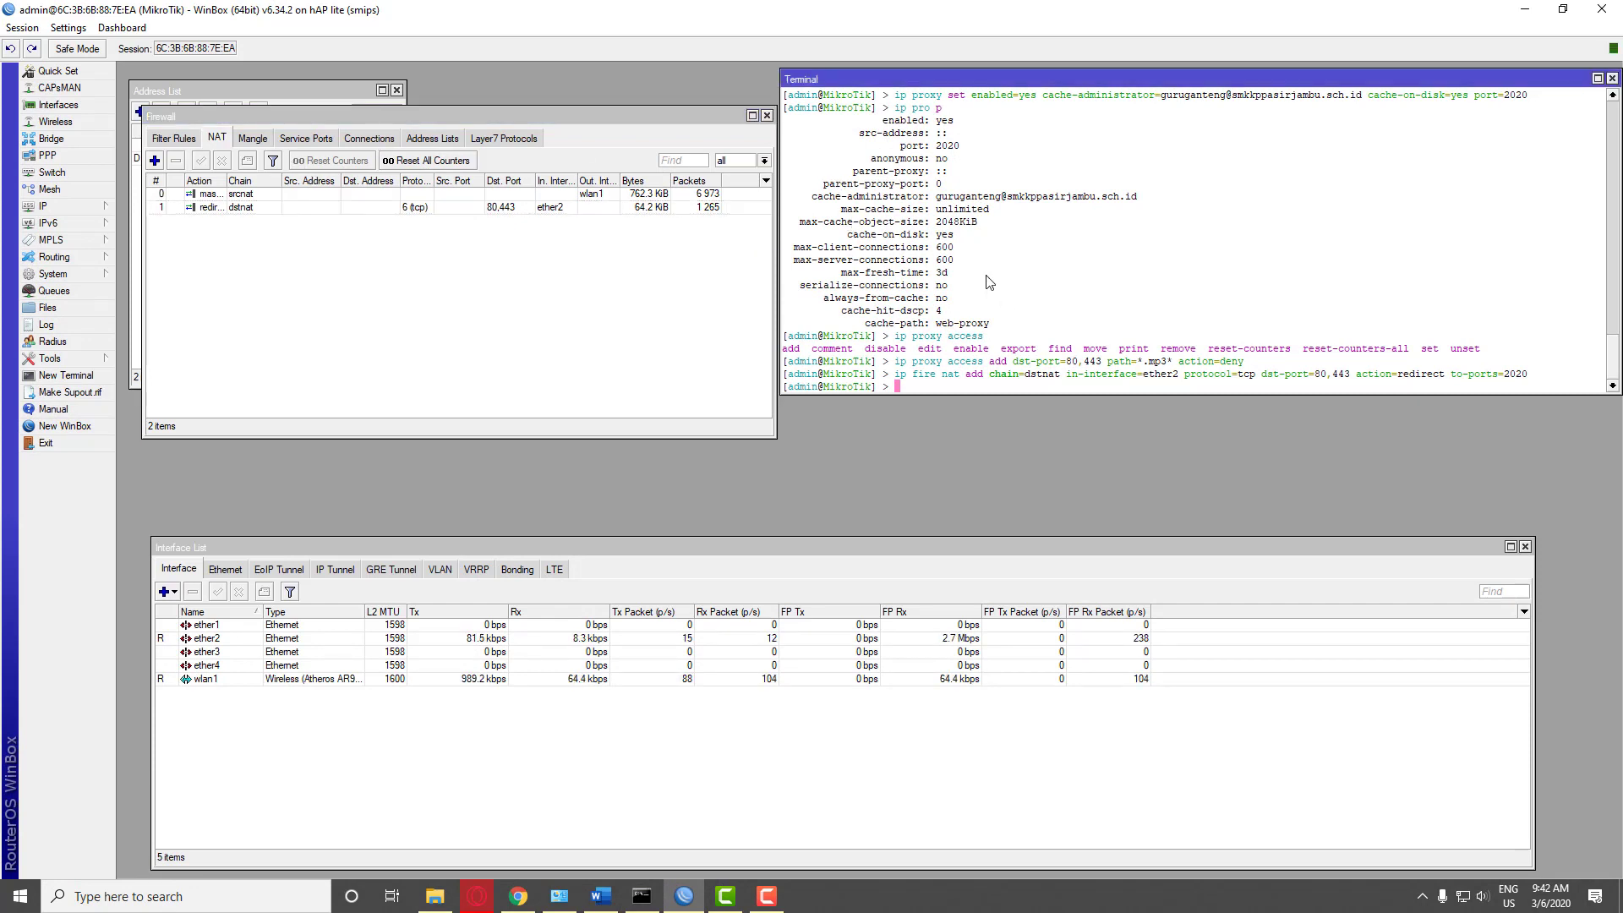
text(ping 8.8.8.8)
key(Return)
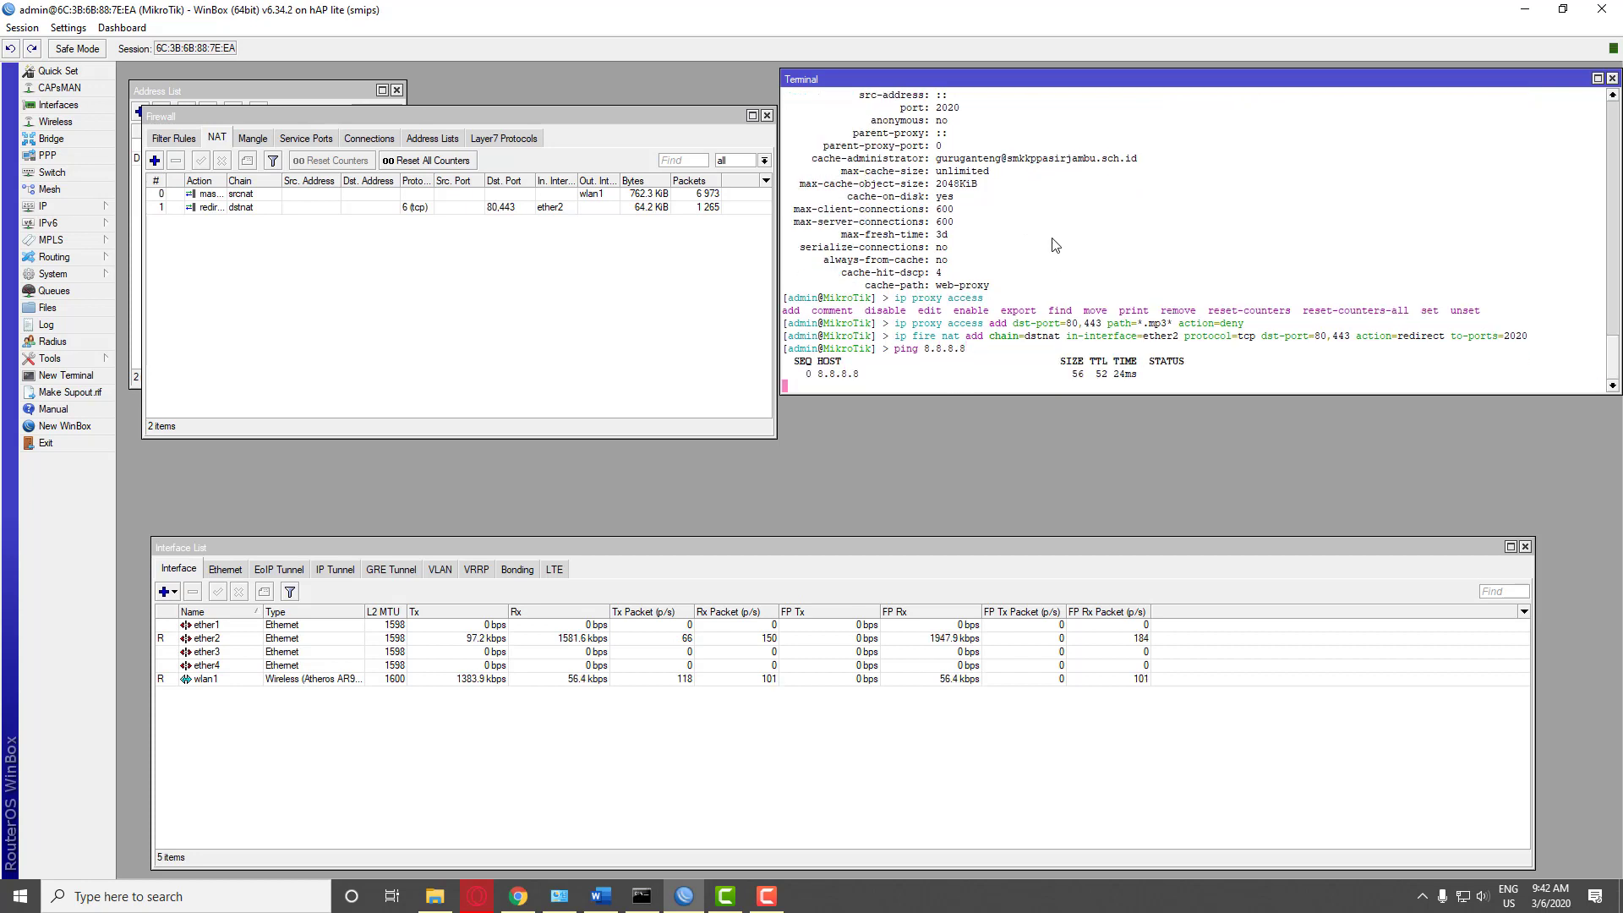
key(ctrl+c)
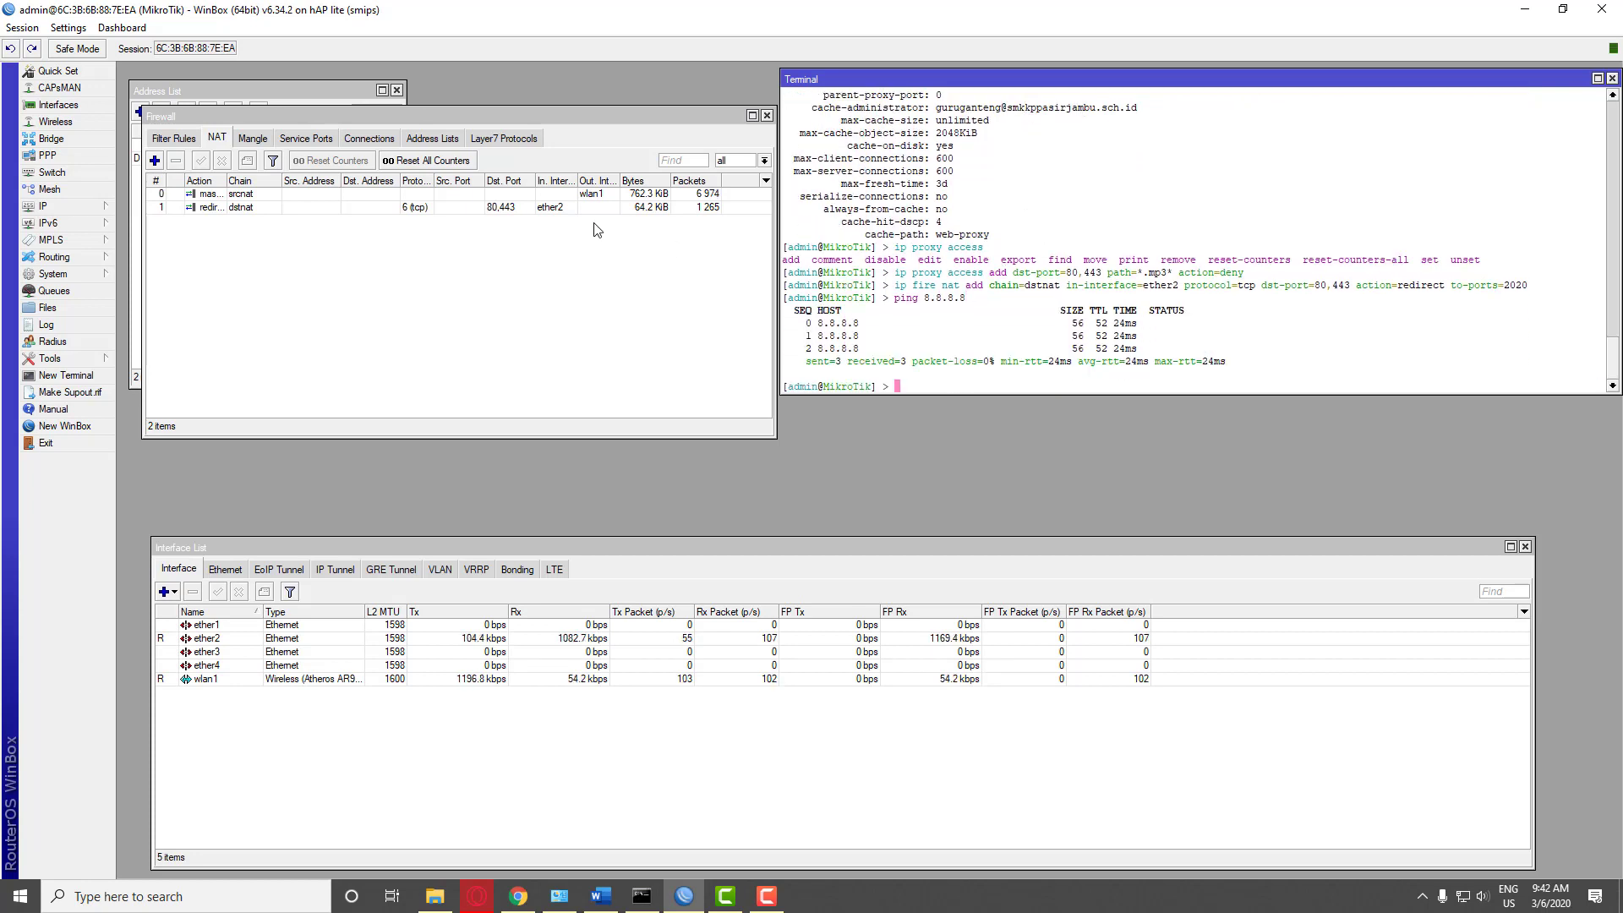
Start a new firewall filter rule and widen its dialog so all the rule's sections are accessible
click(460, 264)
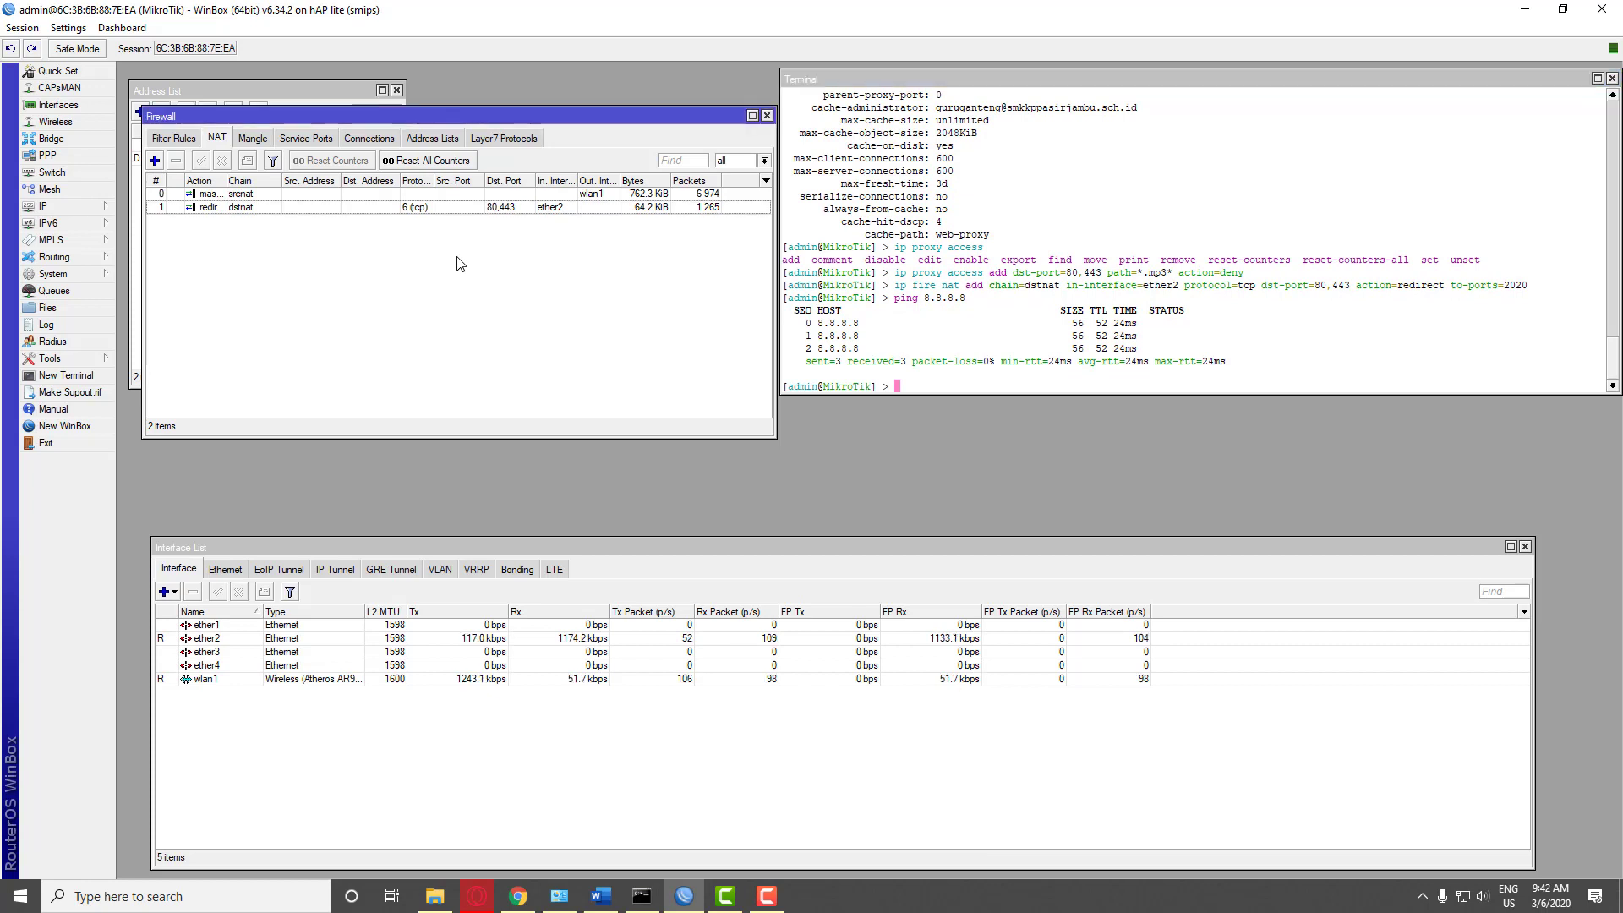
click(174, 138)
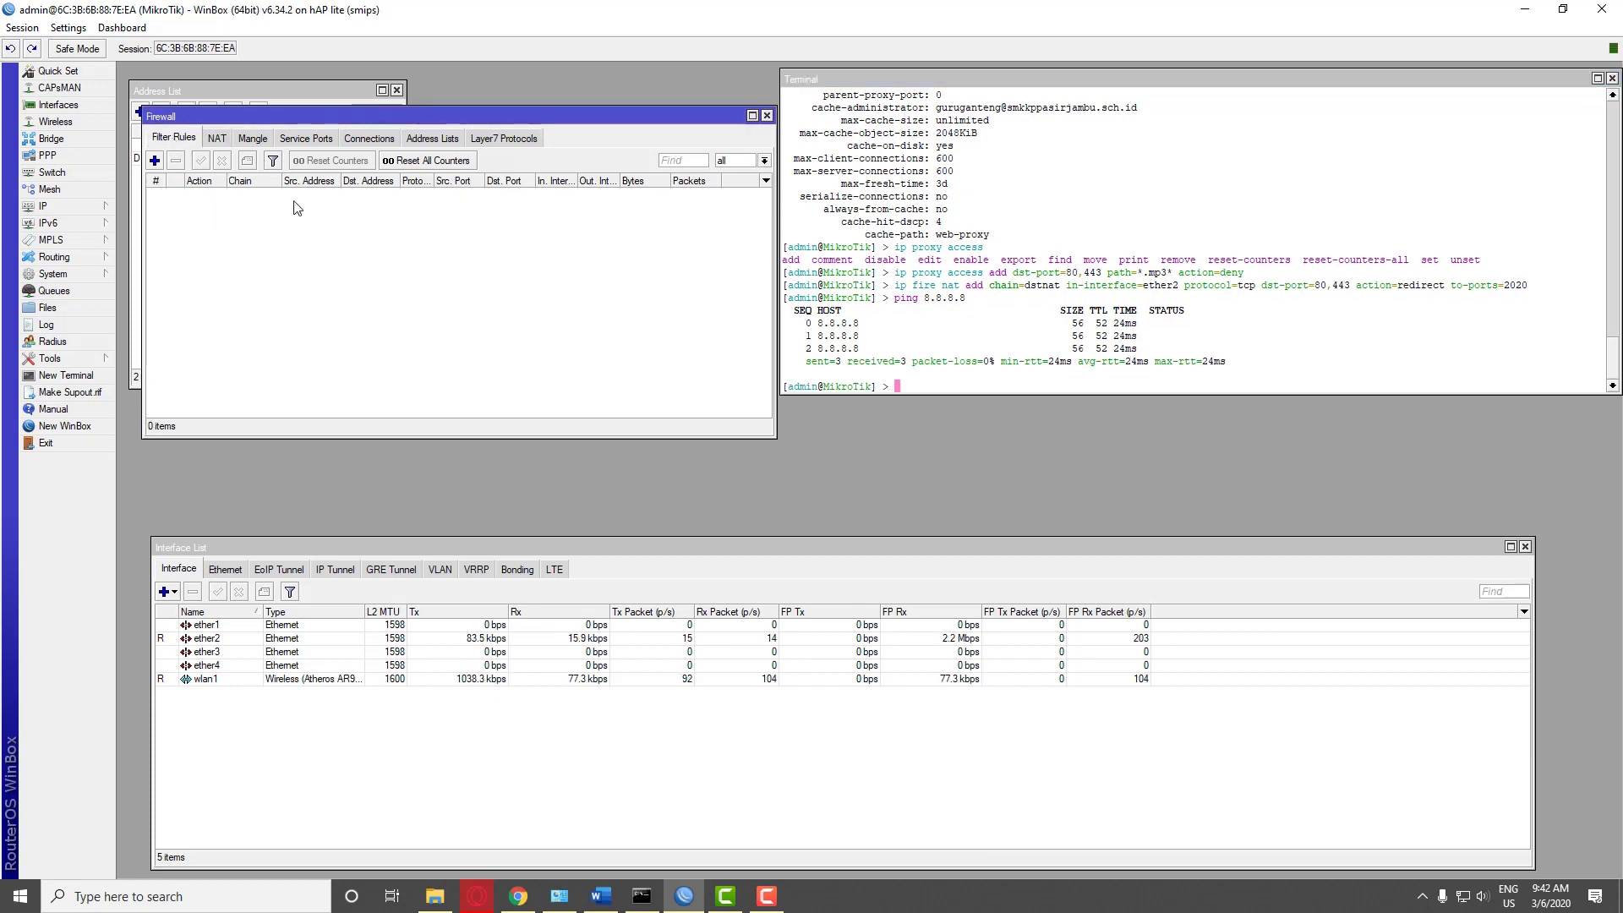
click(154, 161)
drag(885, 219, 787, 179)
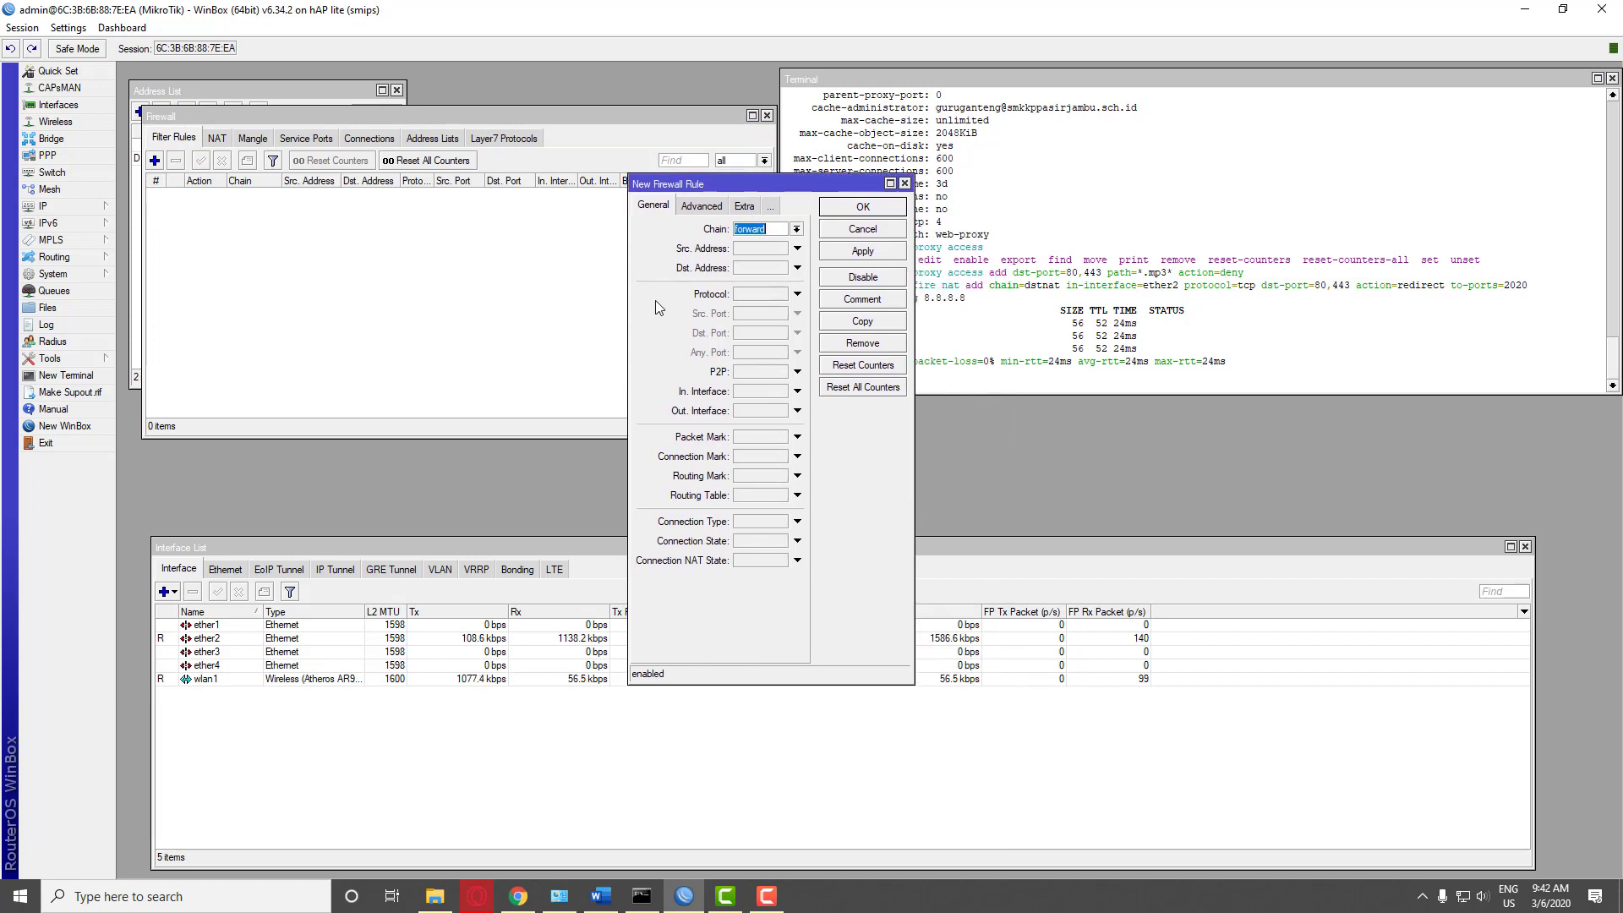
drag(626, 295, 478, 297)
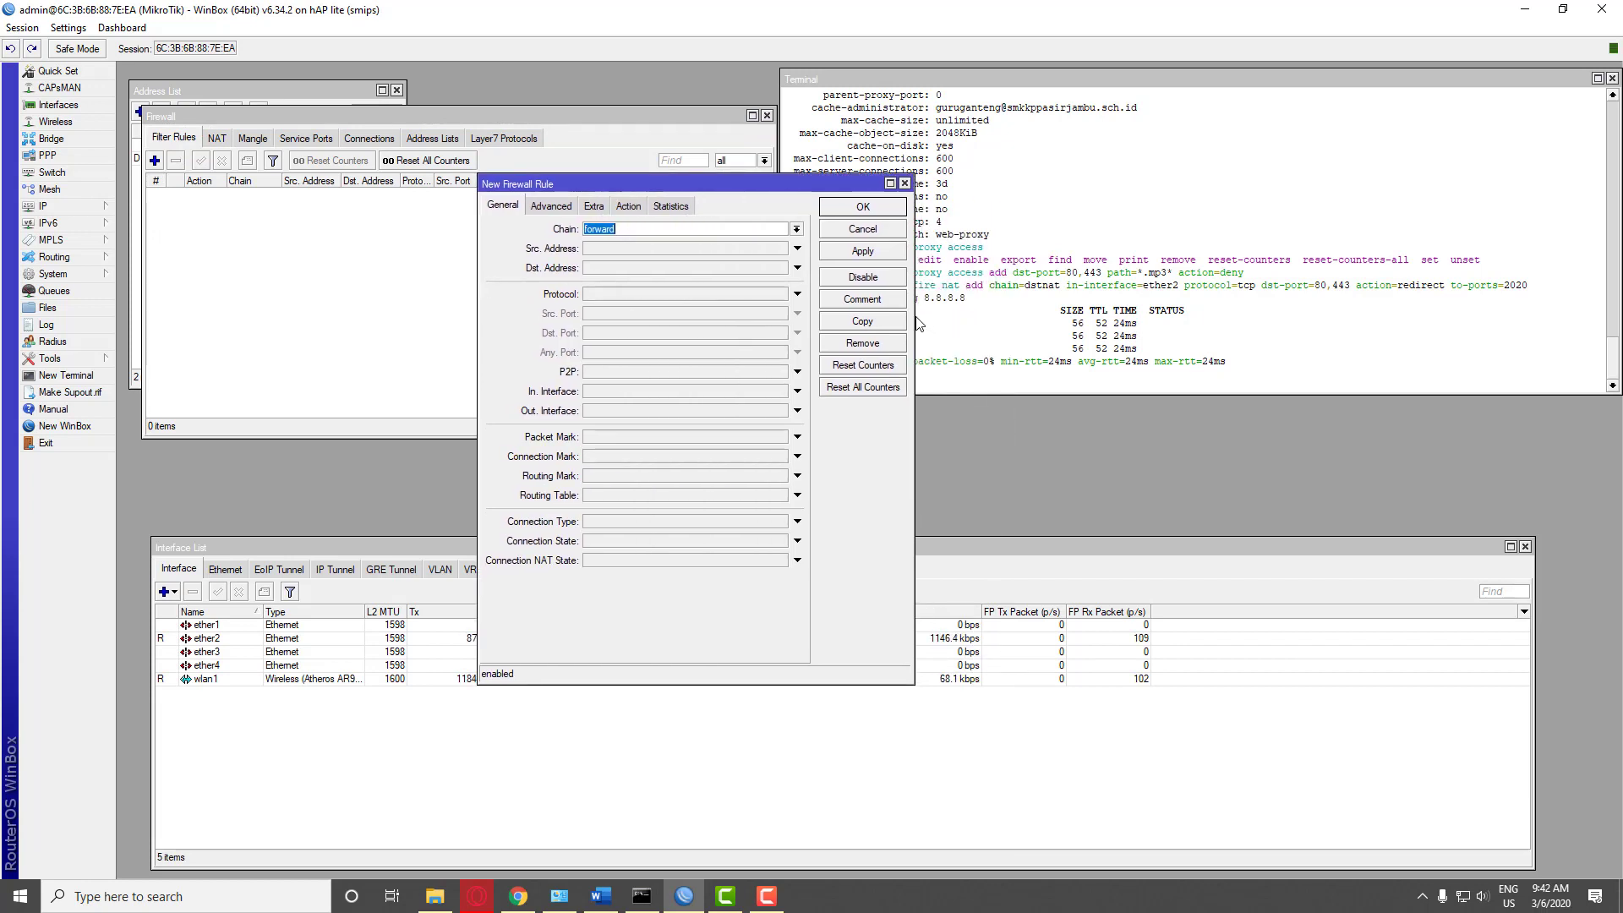
drag(914, 324, 1003, 338)
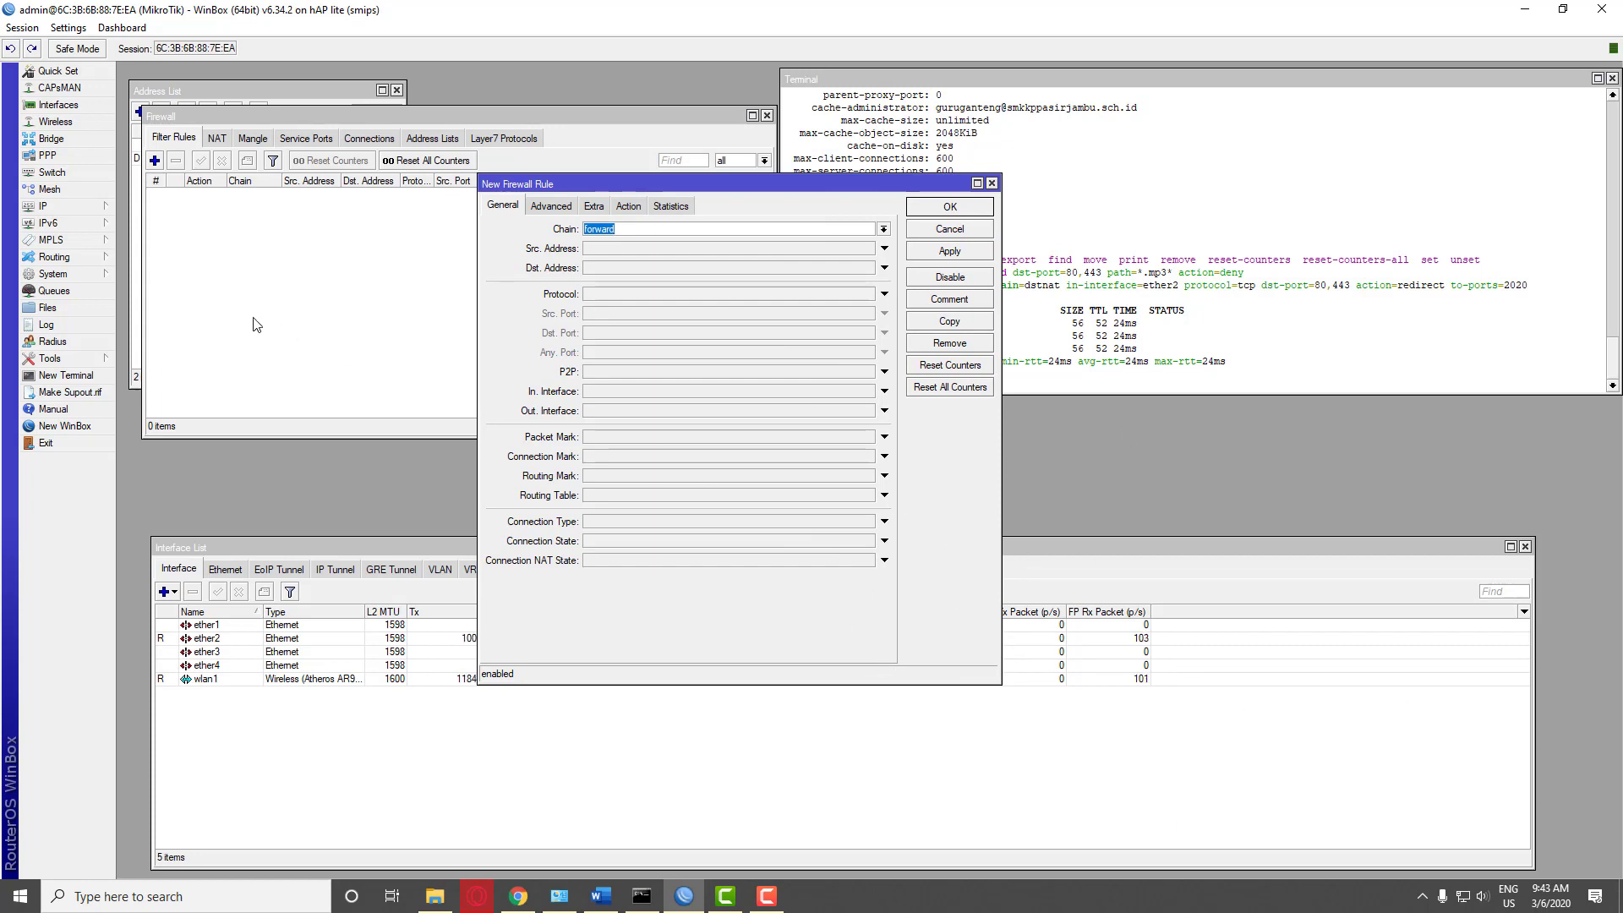
Check the networks assigned to ether2 and wlan1 in the router's IP address list, and close the list
click(99, 205)
click(156, 242)
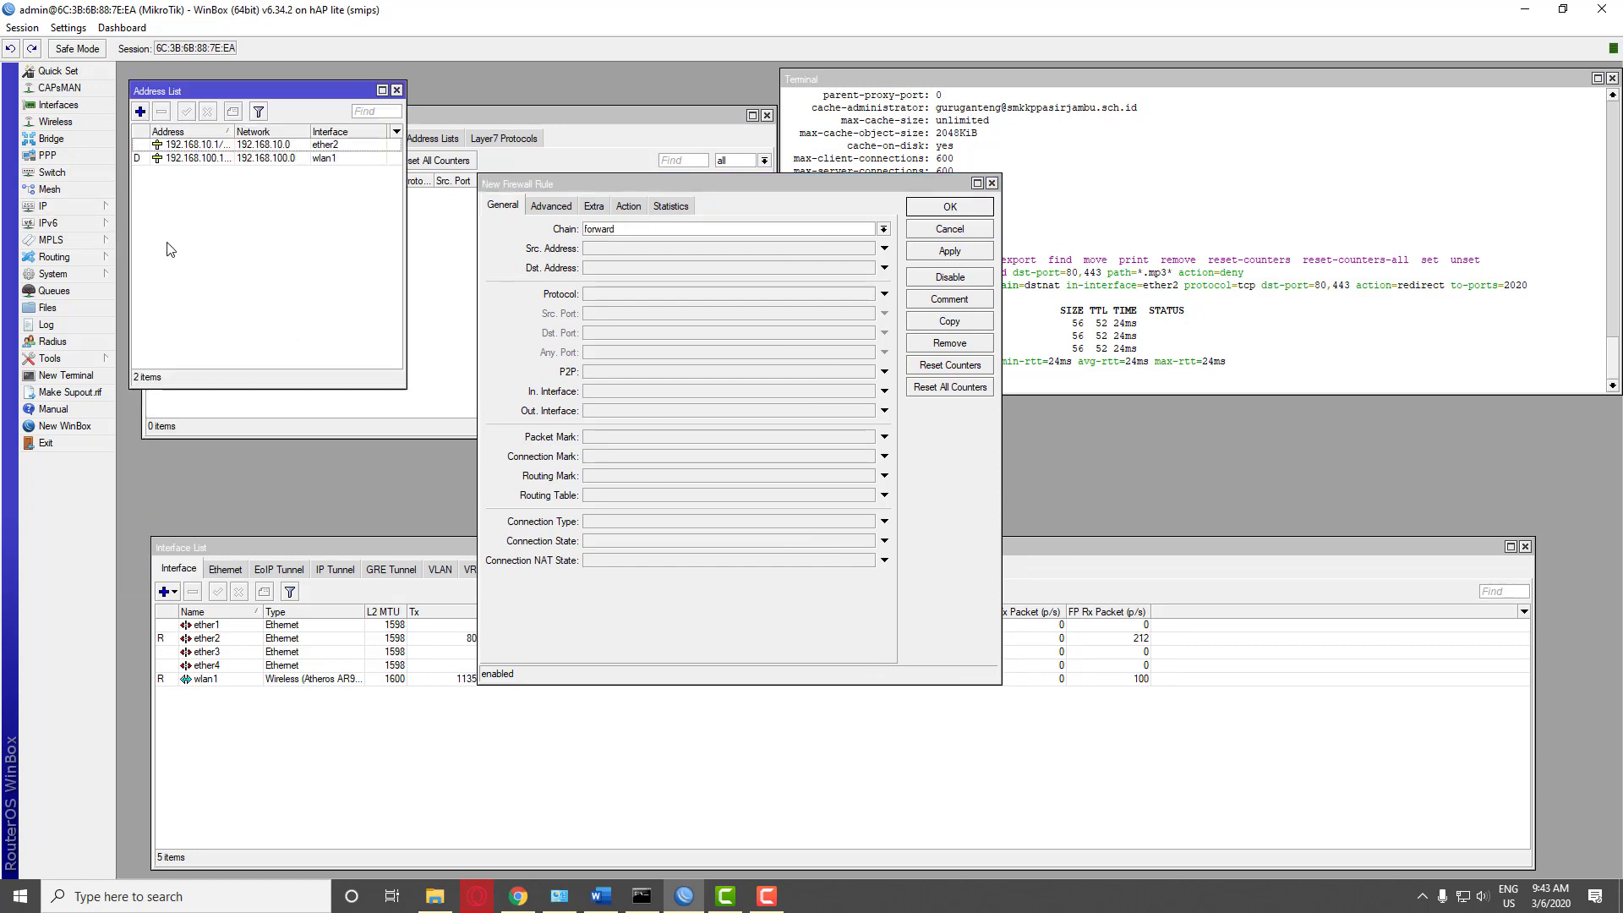
click(281, 163)
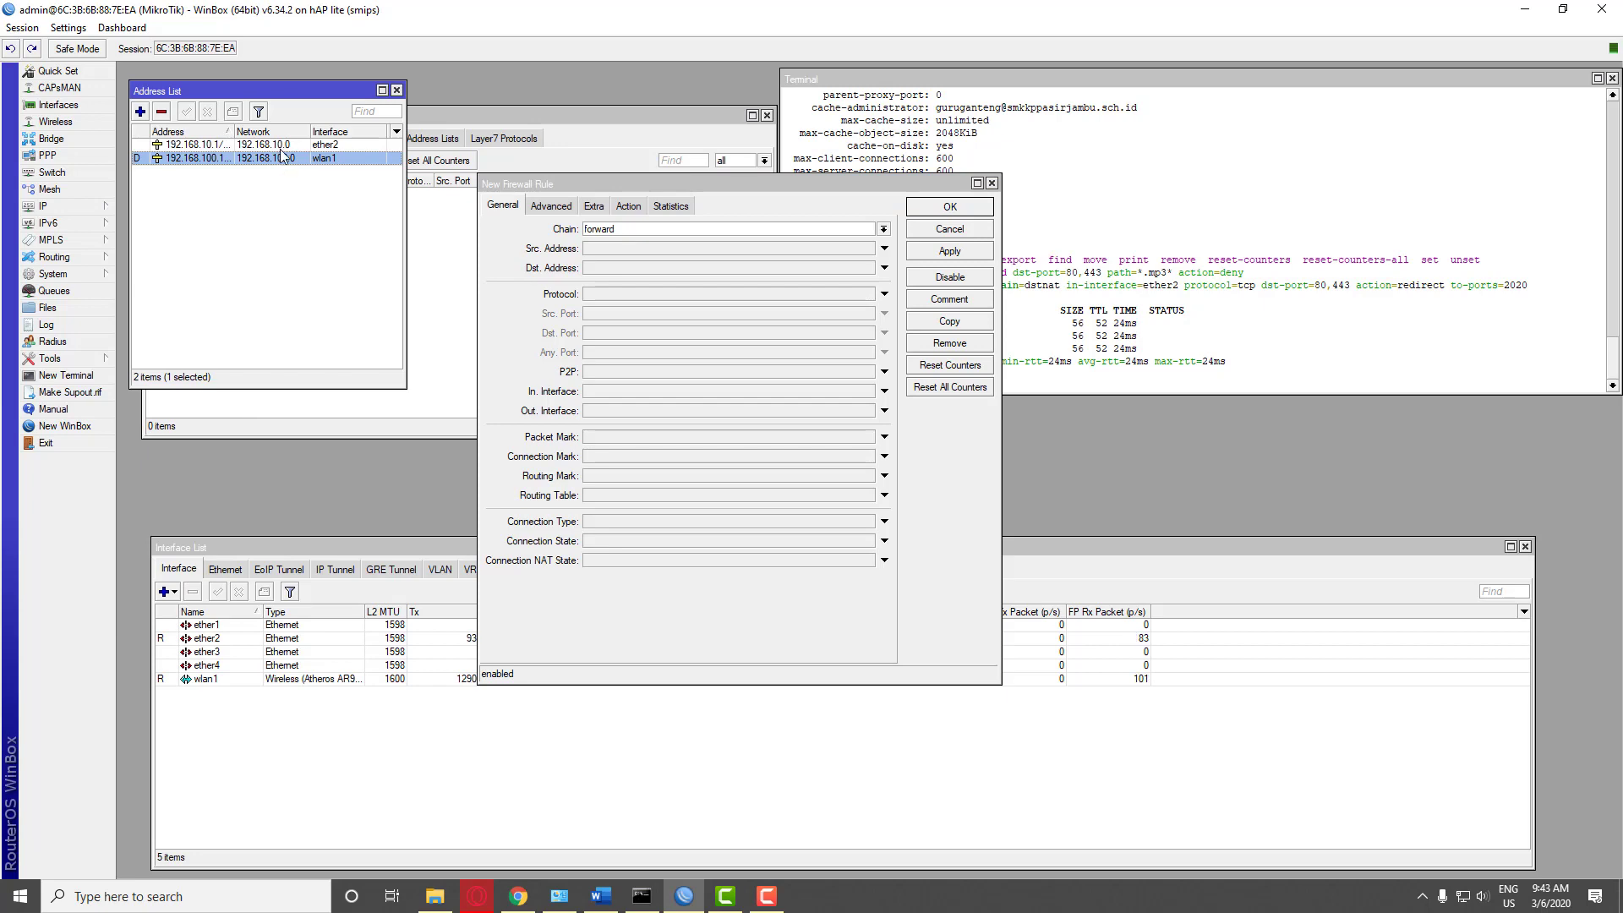
click(282, 146)
click(396, 90)
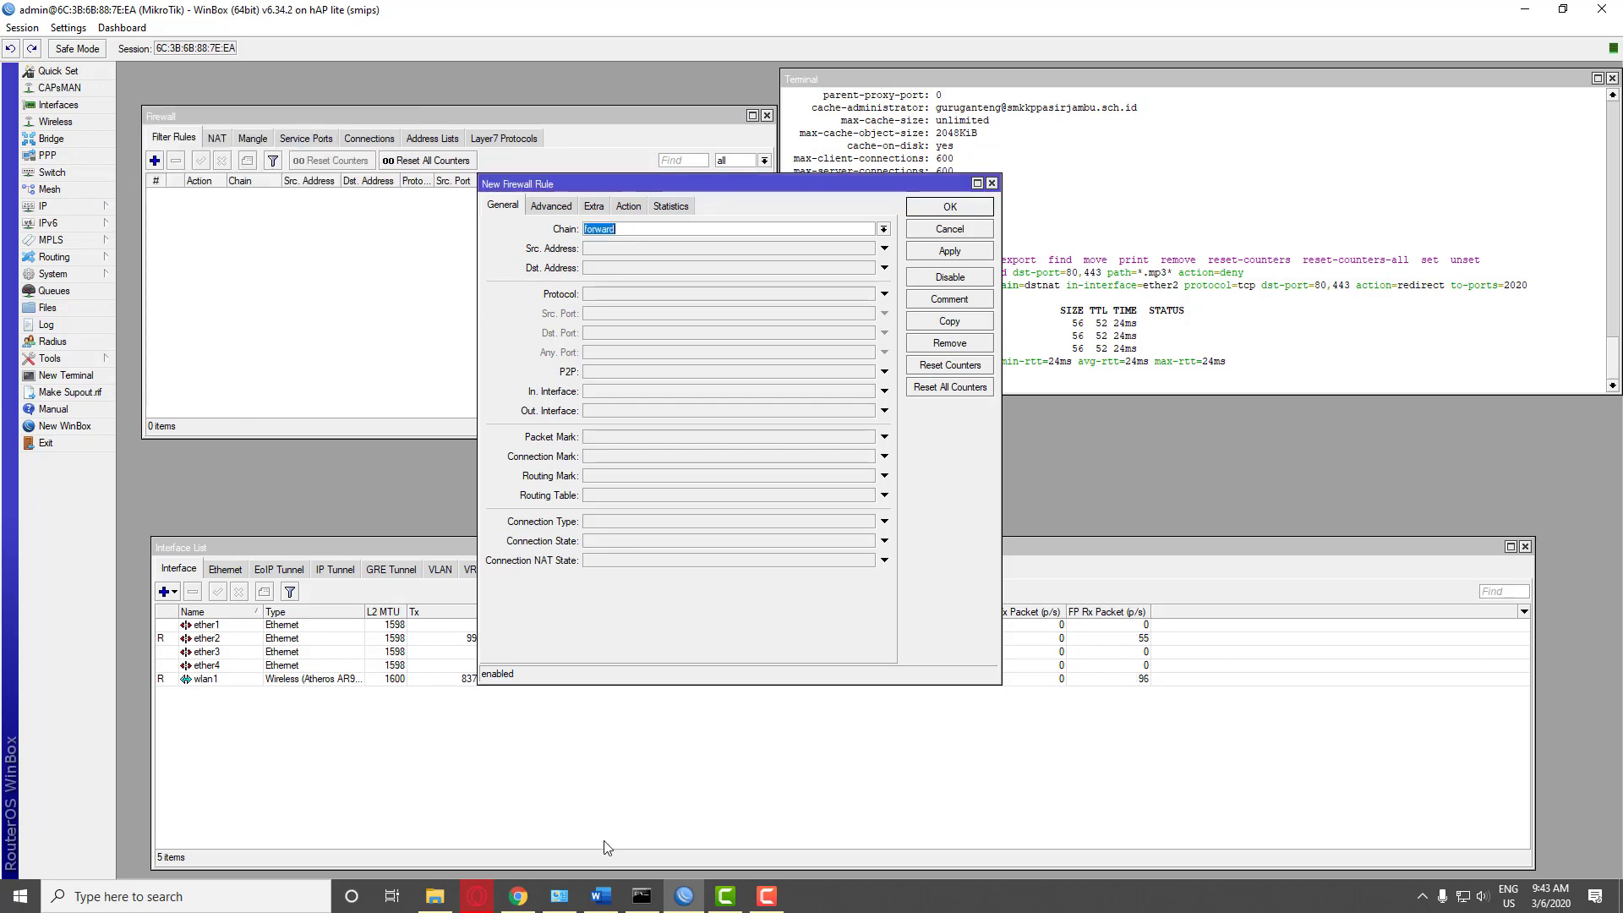
Switch to the Command Prompt and display the computer's network configuration with ipconfig
click(642, 895)
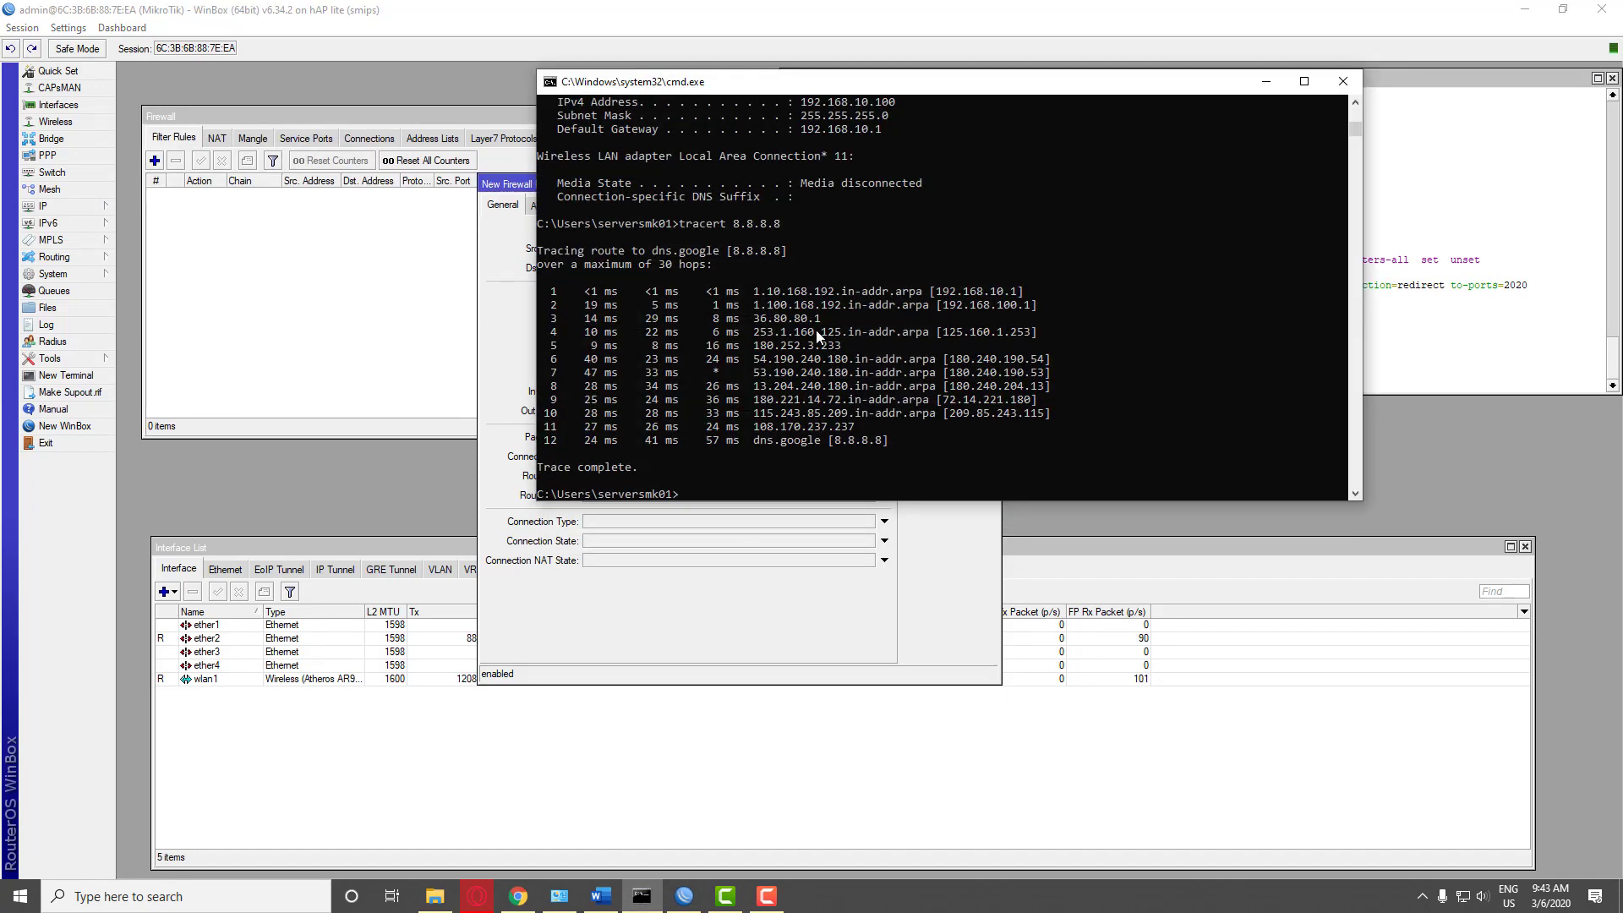
text(ip)
key(Left)
text(config)
key(Return)
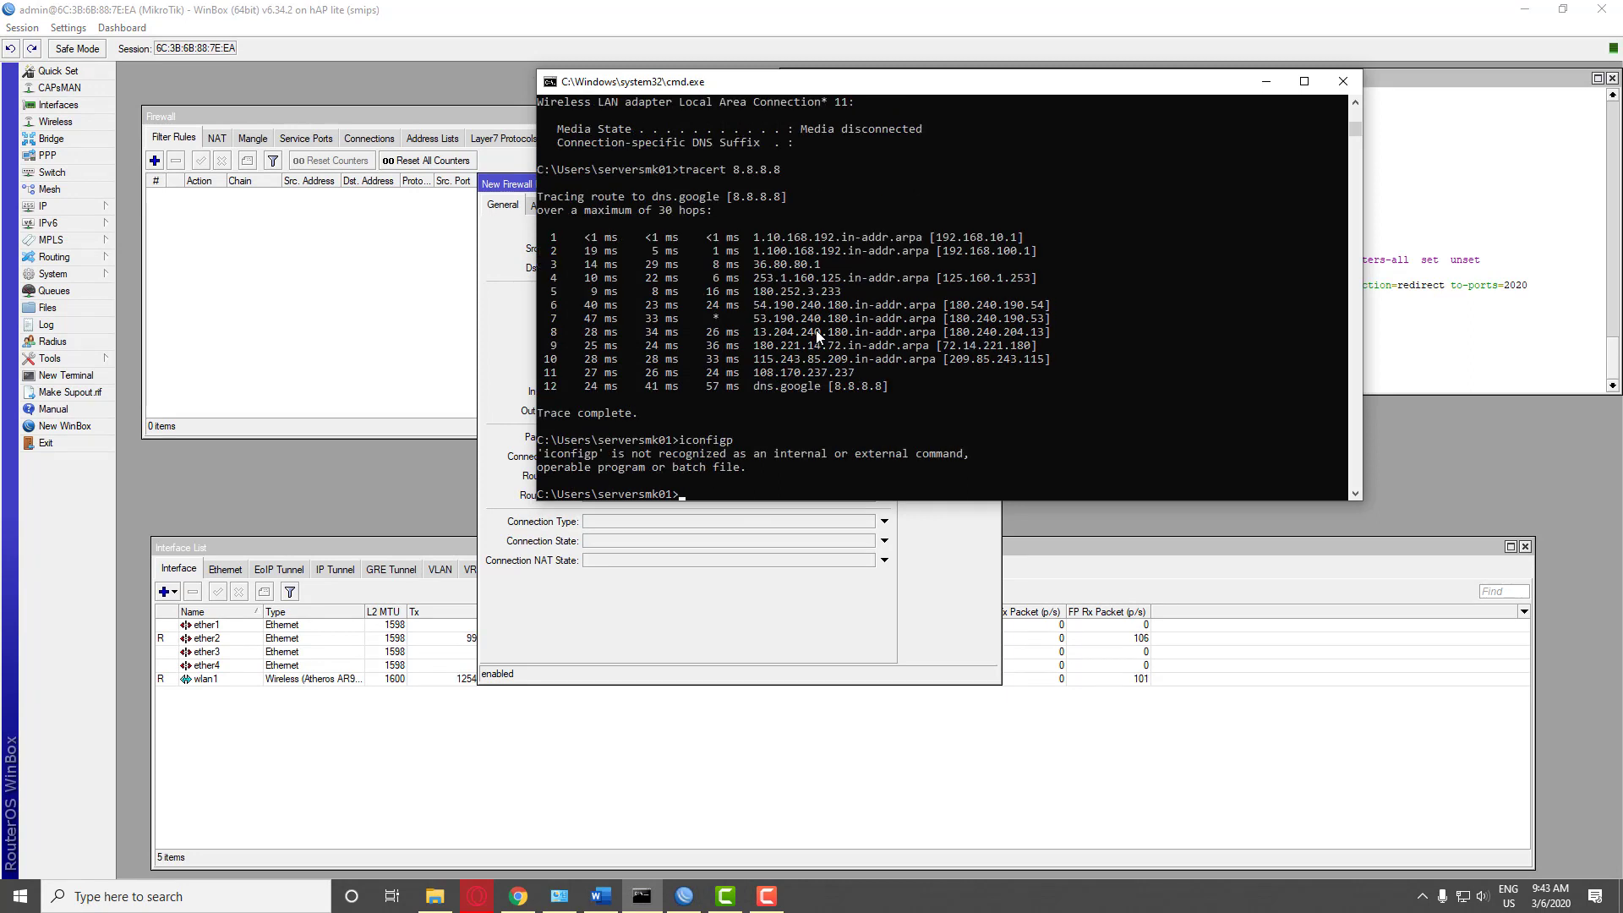
text(ipconfig)
key(Return)
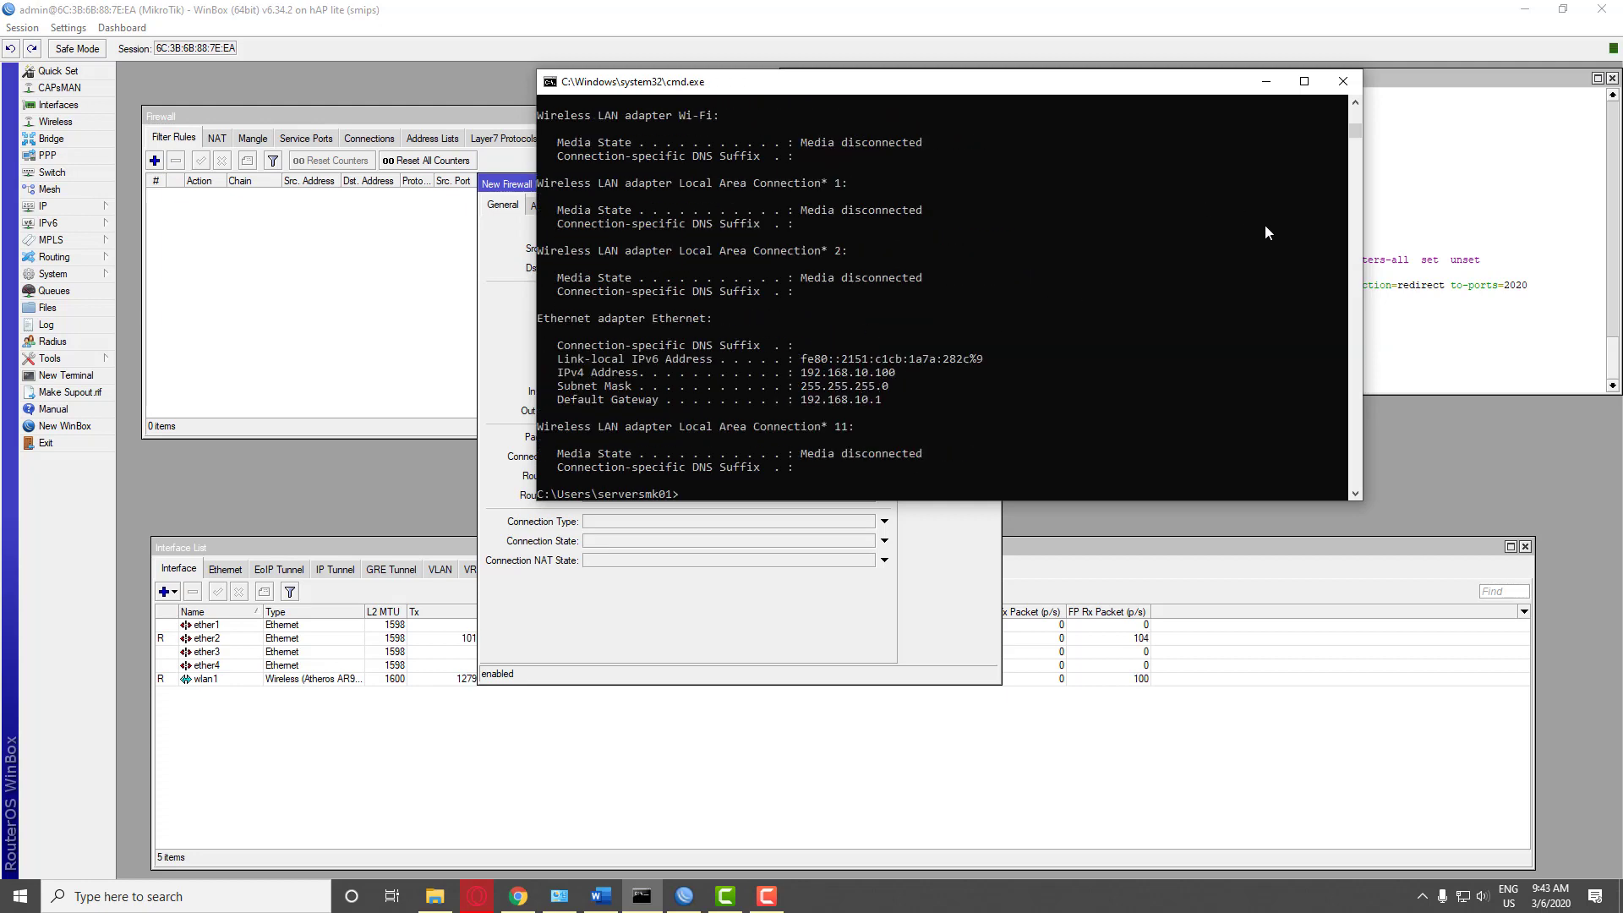
Reopen the router's IP address list in WinBox and ping its ether2 address 192.168.10.1 from the Command Prompt
click(1107, 5)
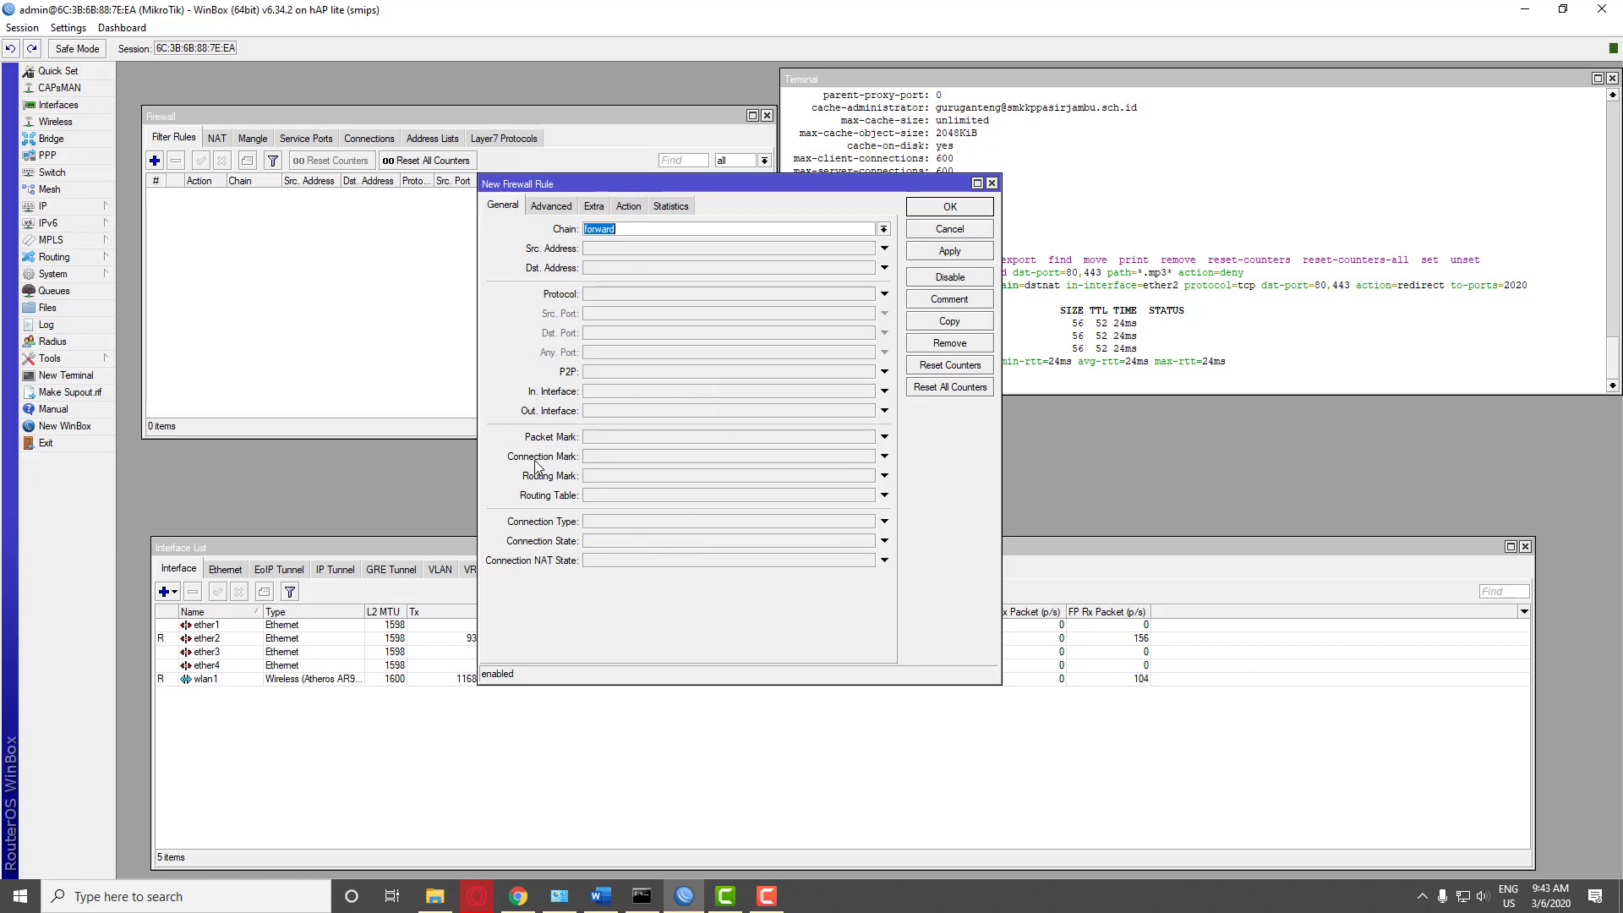
click(46, 206)
click(152, 244)
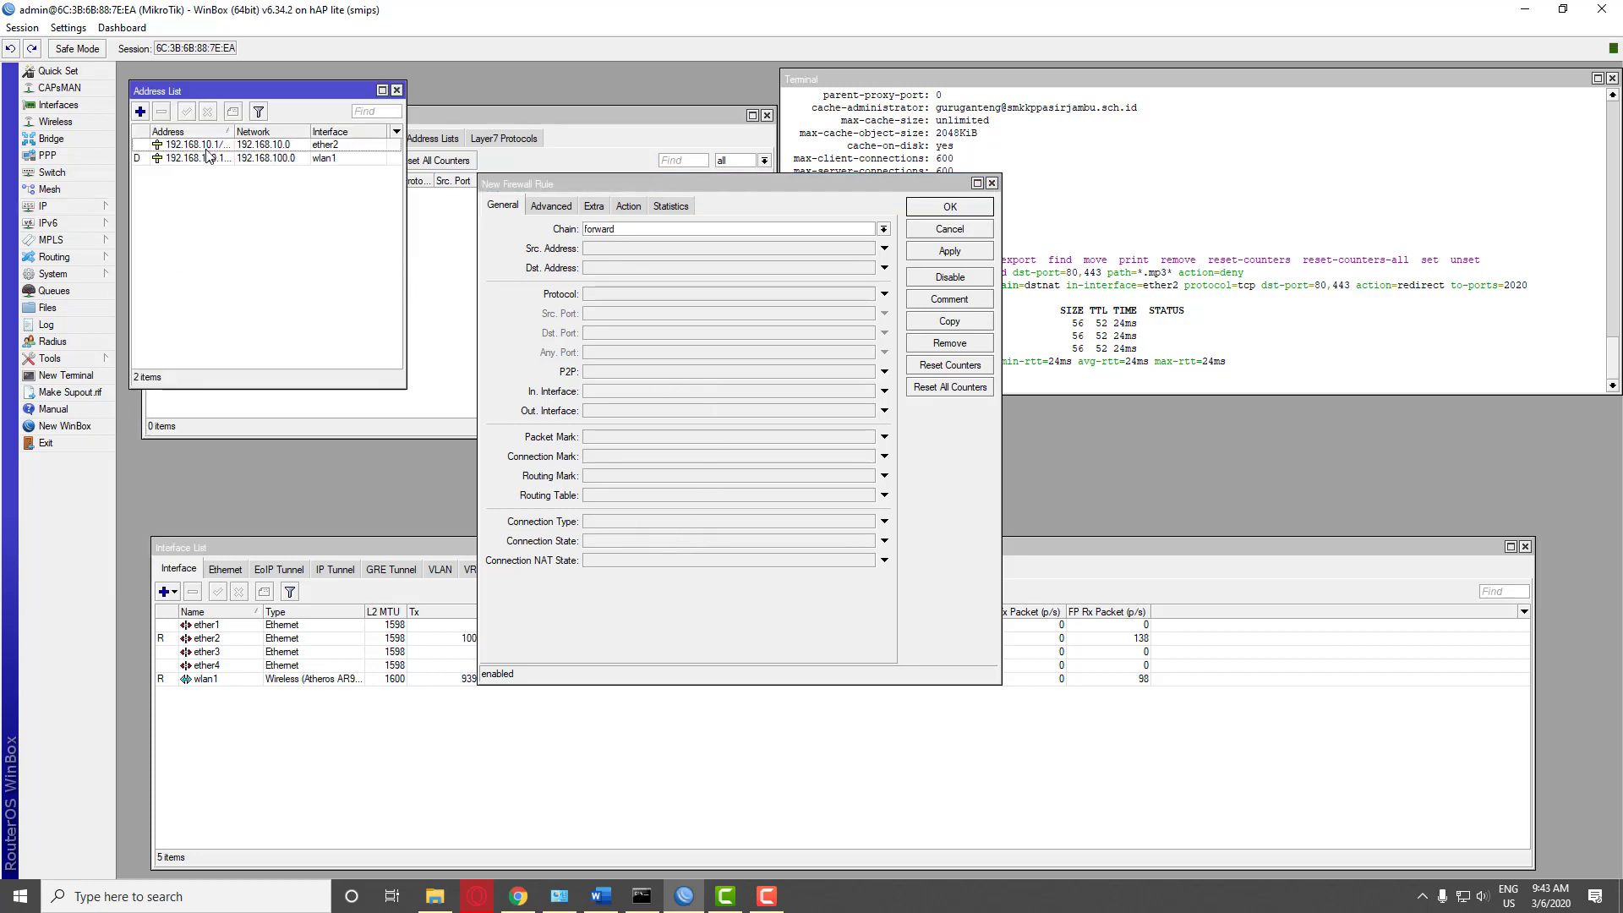
click(642, 896)
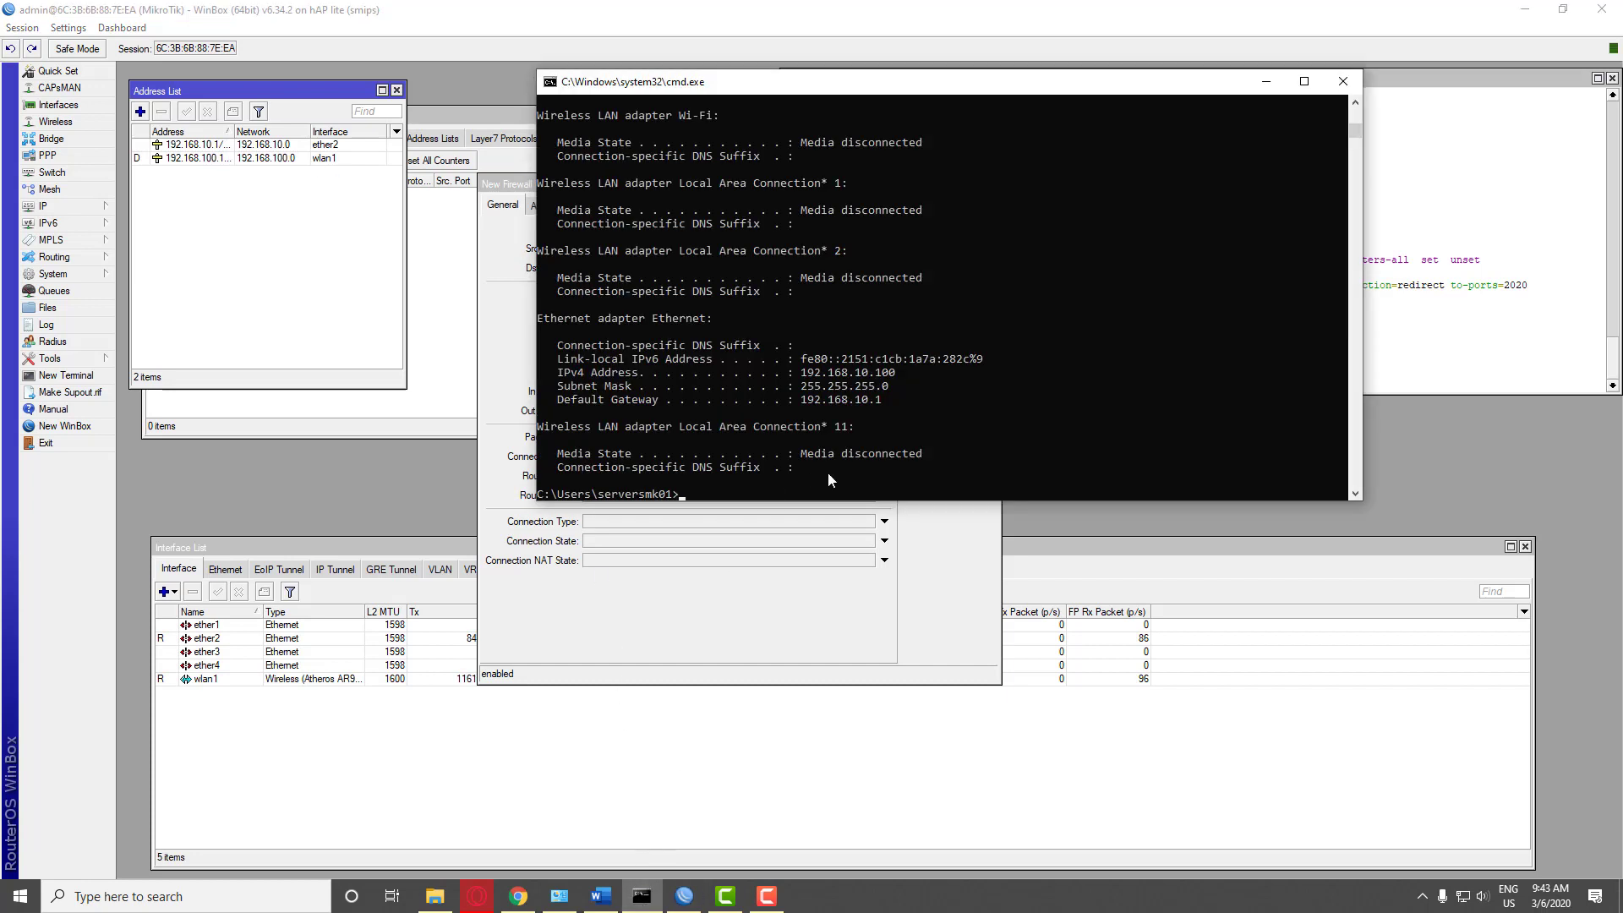
text(ping 192.168.10.1)
key(Return)
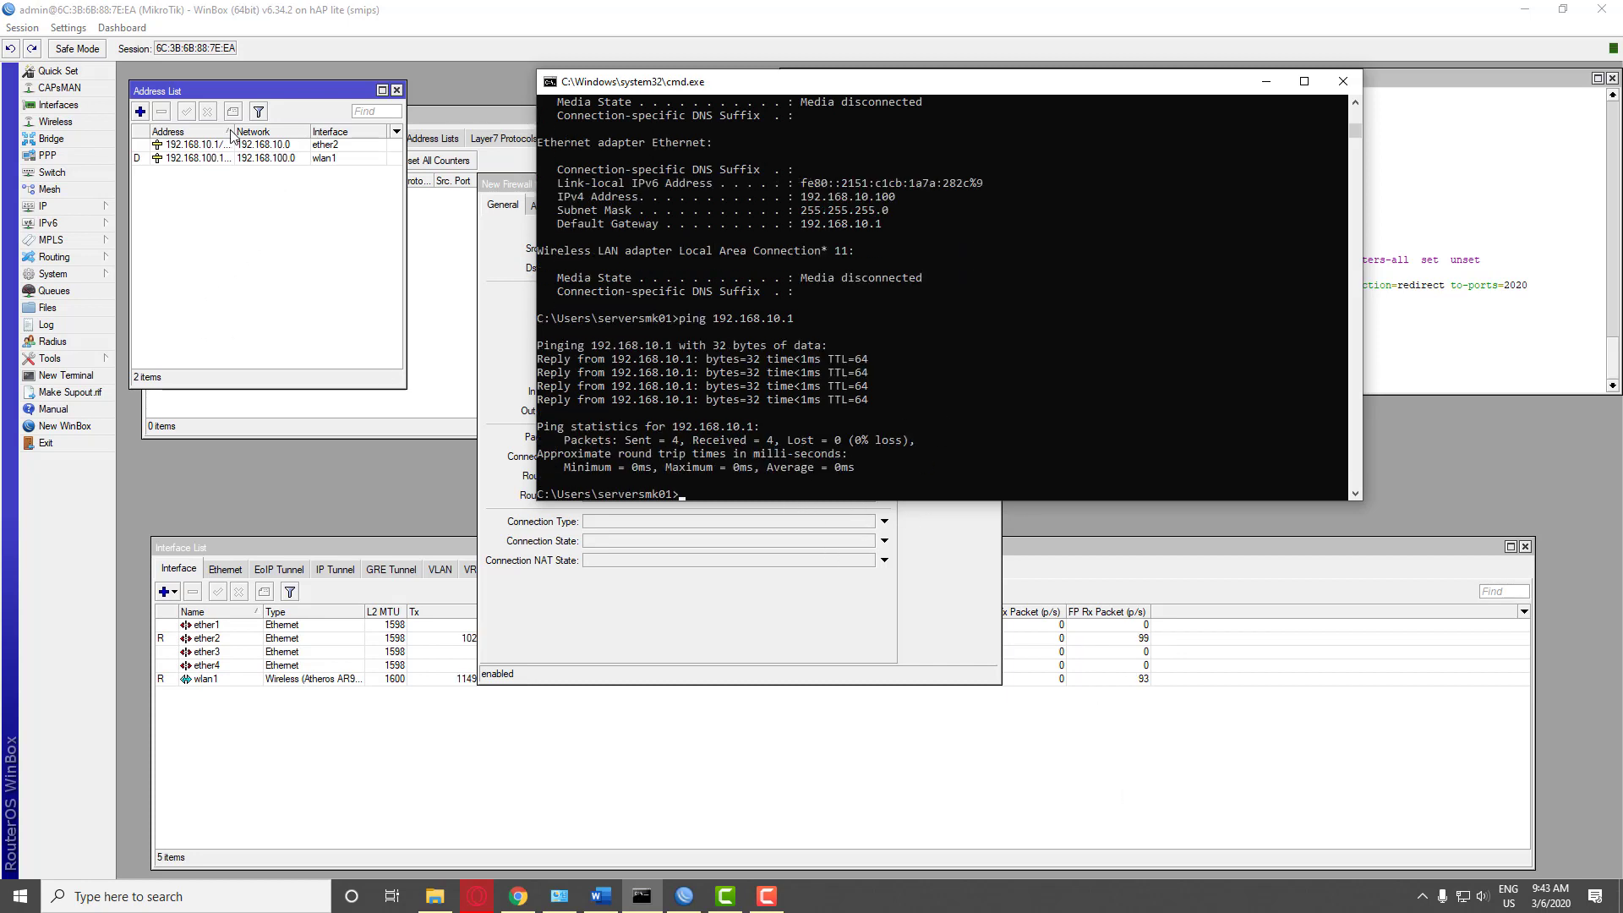
Widen the address column to read the full wlan1 address, and ping 192.168.100.177 from the Command Prompt
drag(234, 133, 285, 137)
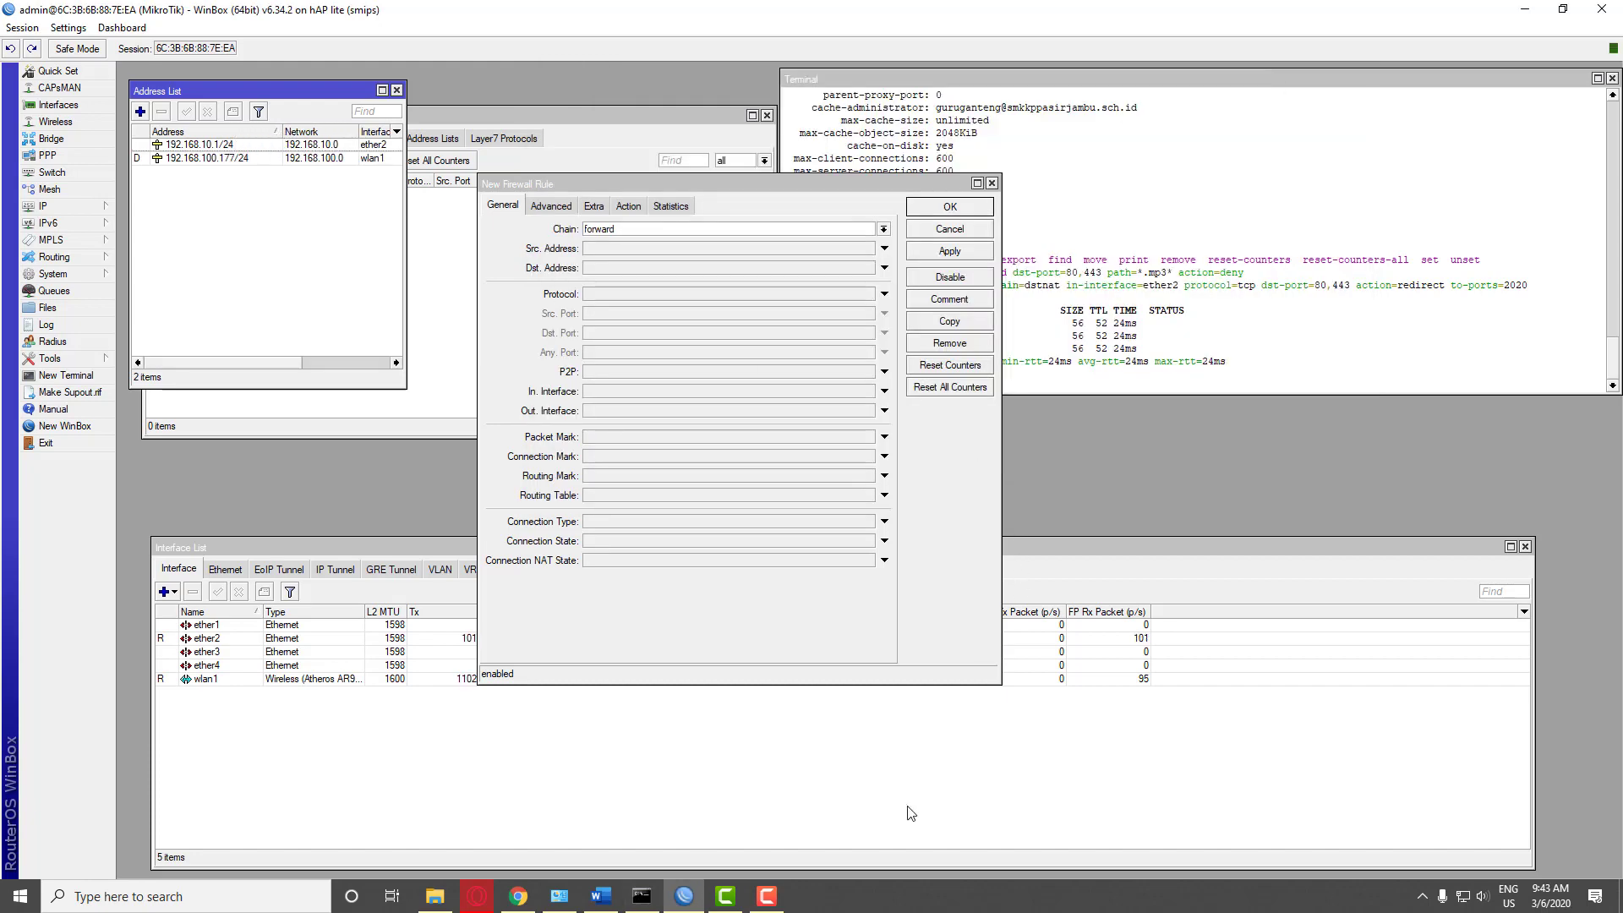
click(641, 896)
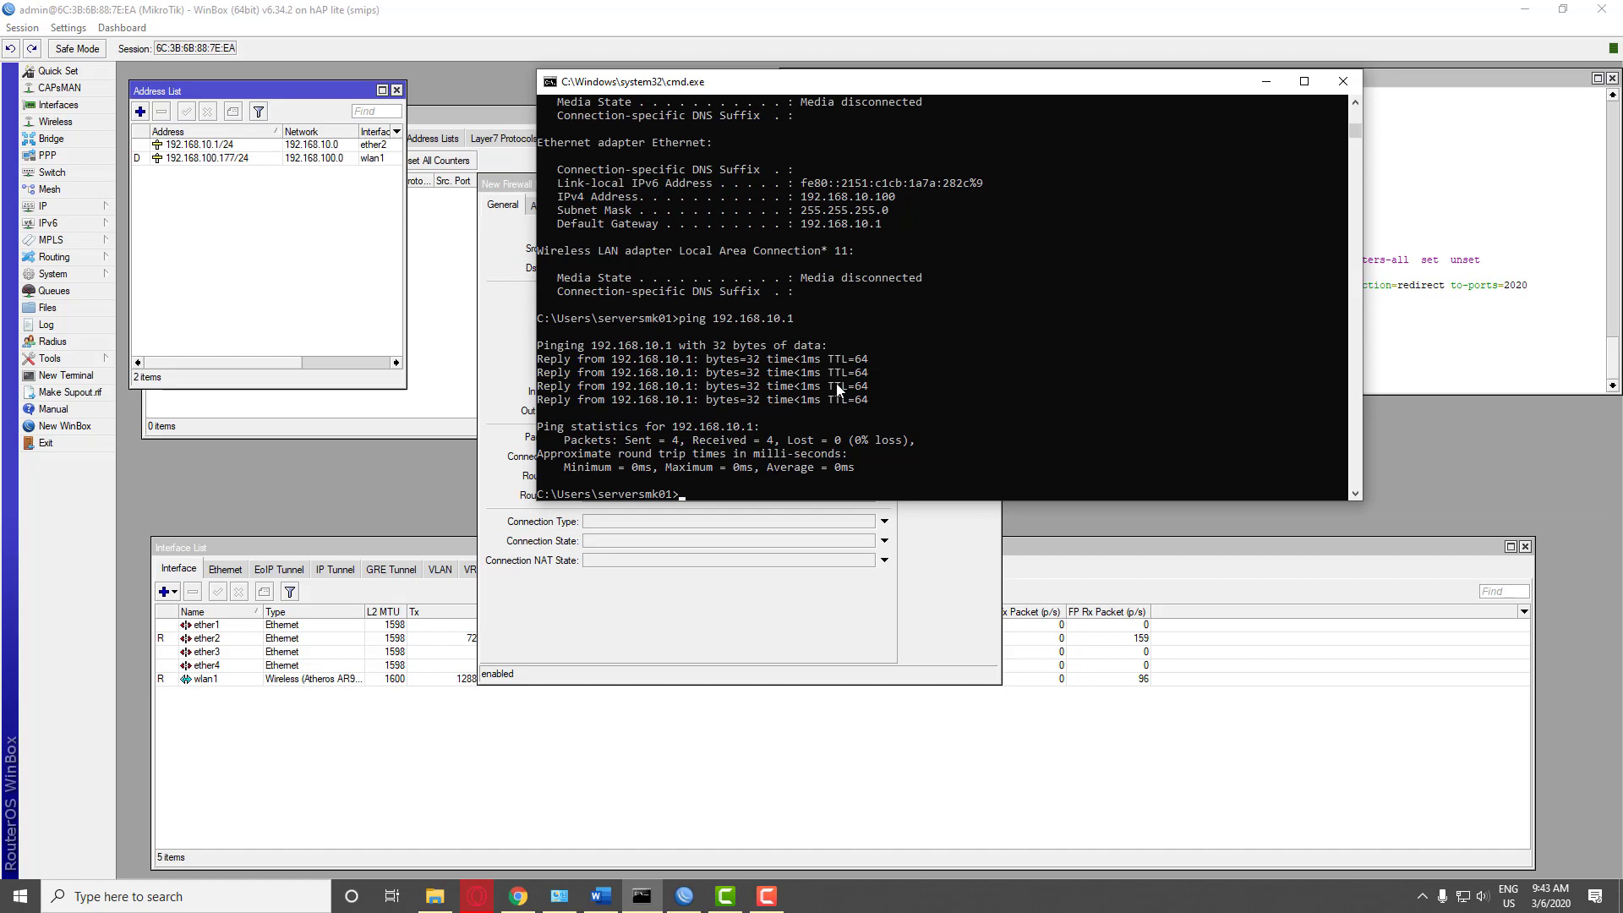
text(ping 192.168.100.177)
key(Return)
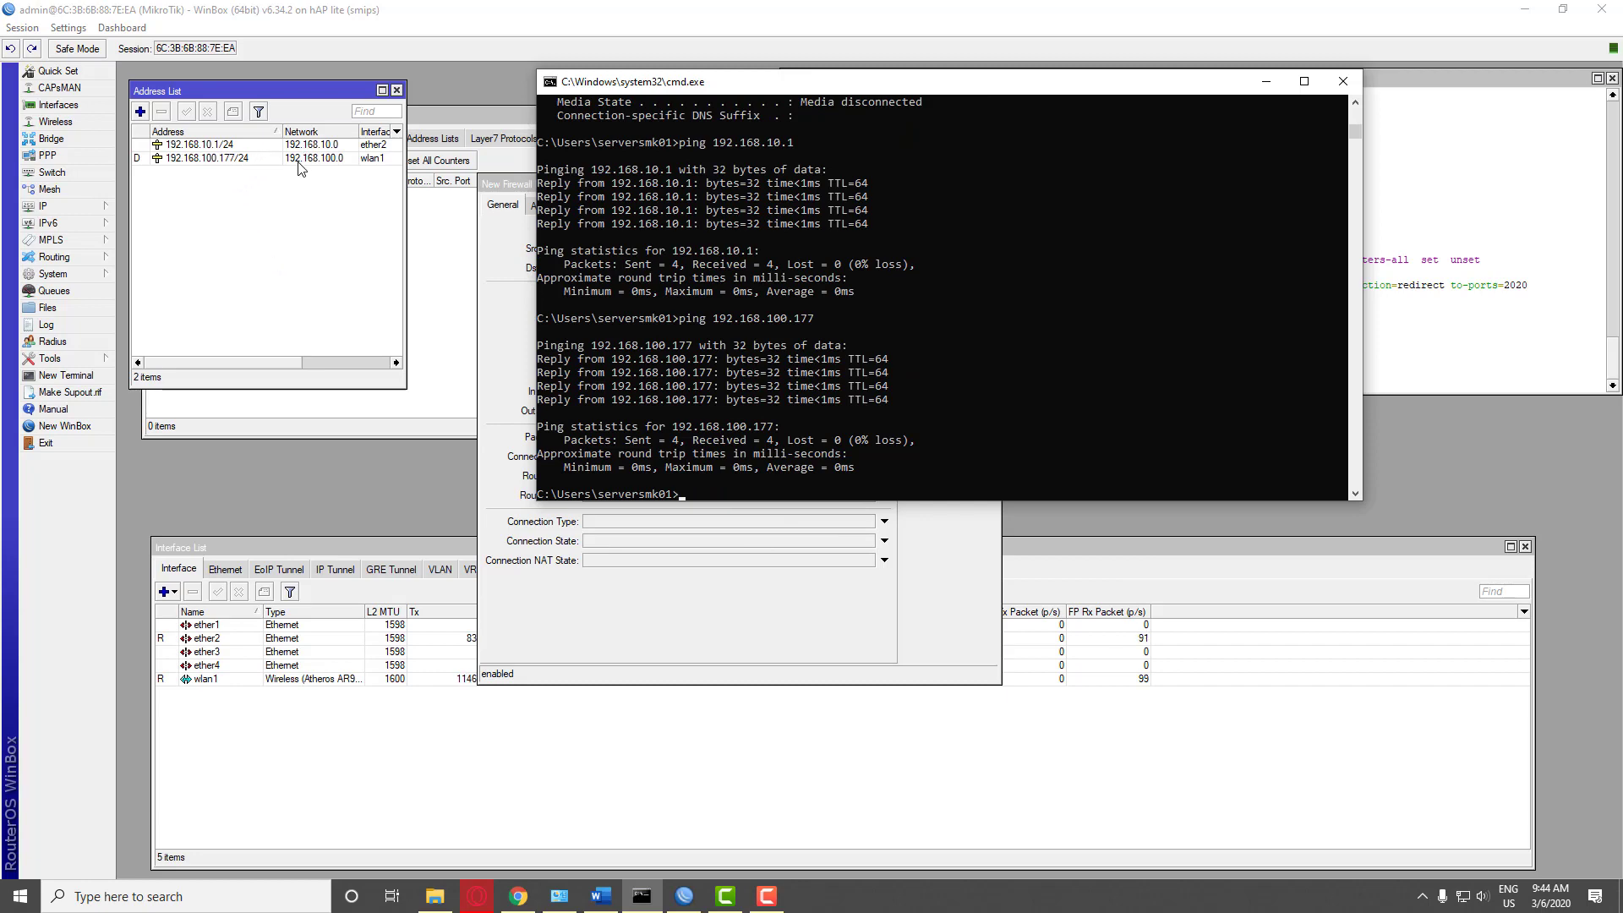
Set the new firewall rule's chain to input and its protocol to icmp
click(384, 160)
click(387, 145)
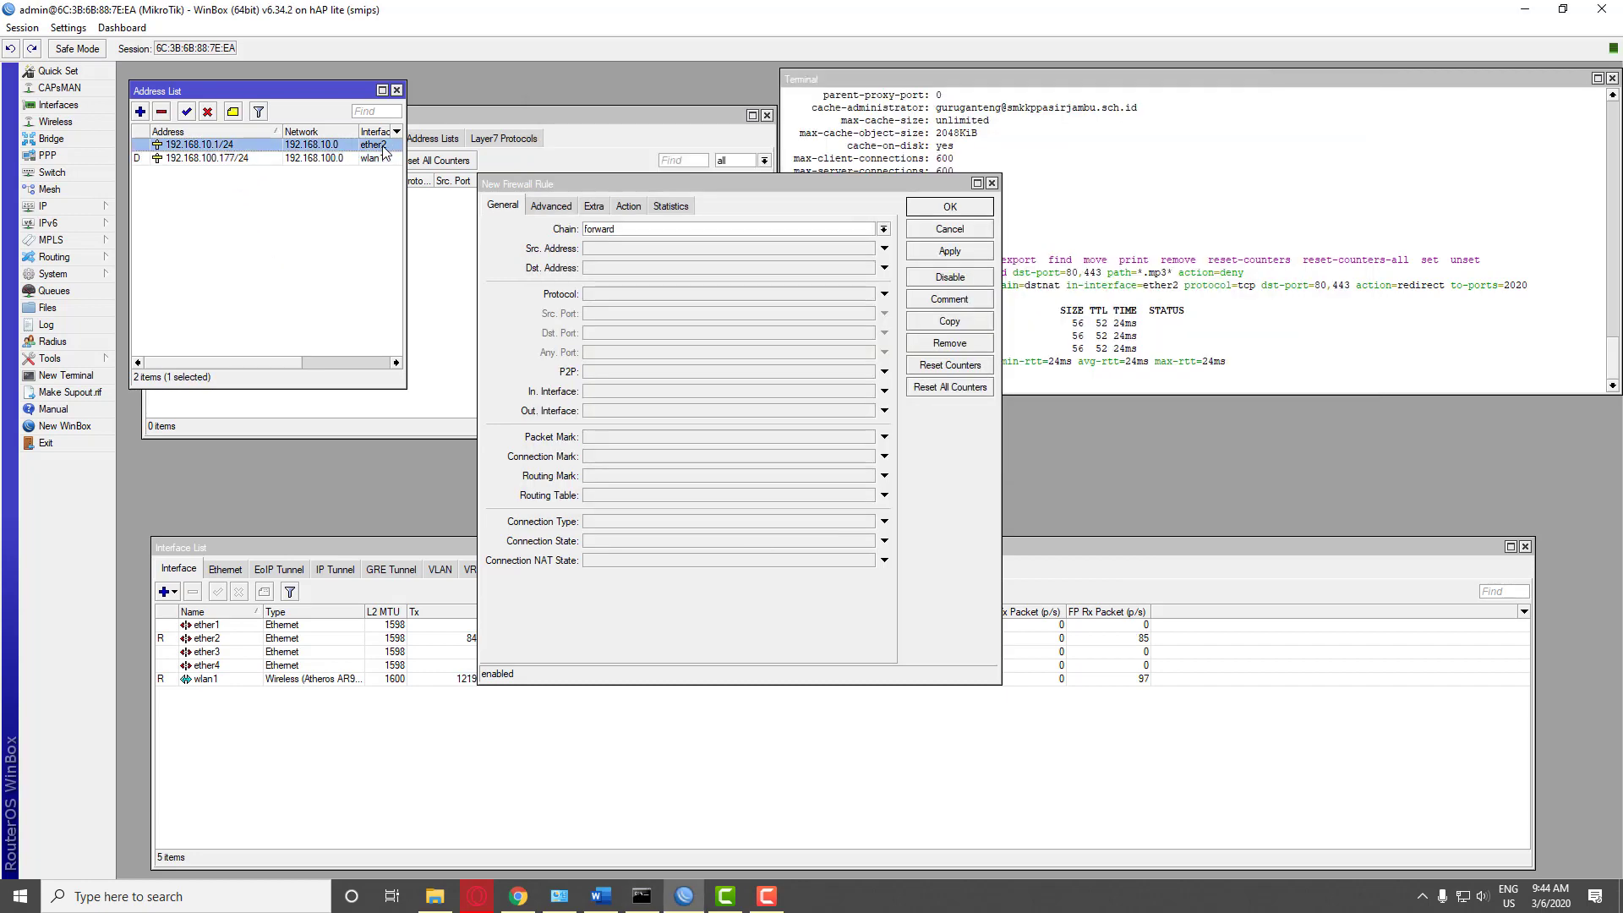
click(928, 490)
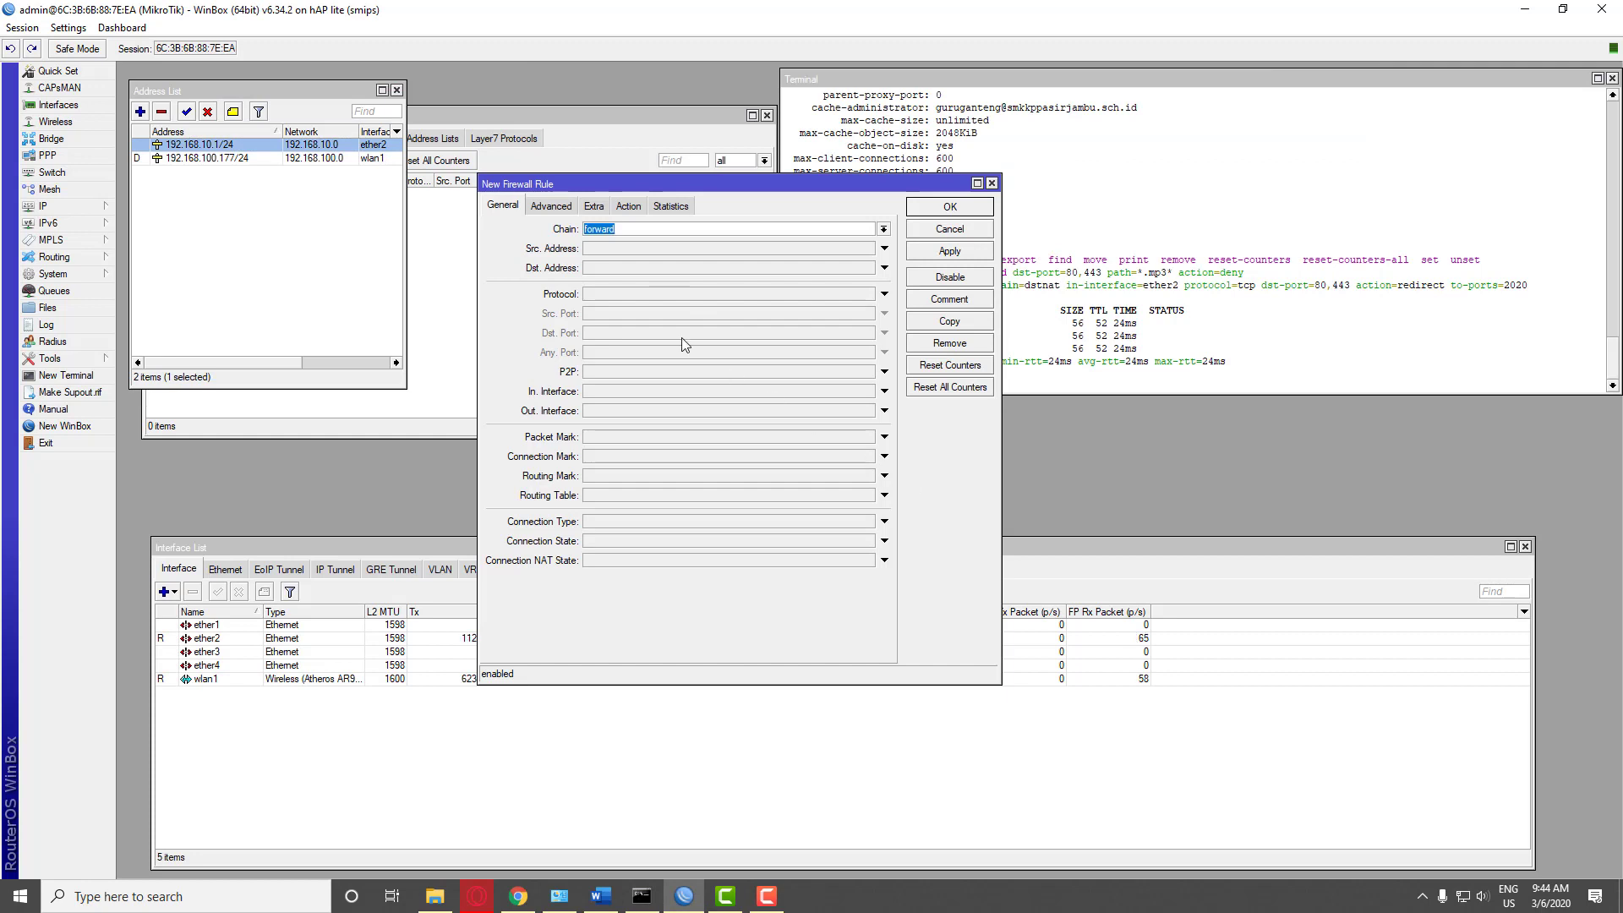
click(880, 229)
click(842, 264)
click(882, 230)
click(877, 254)
click(757, 291)
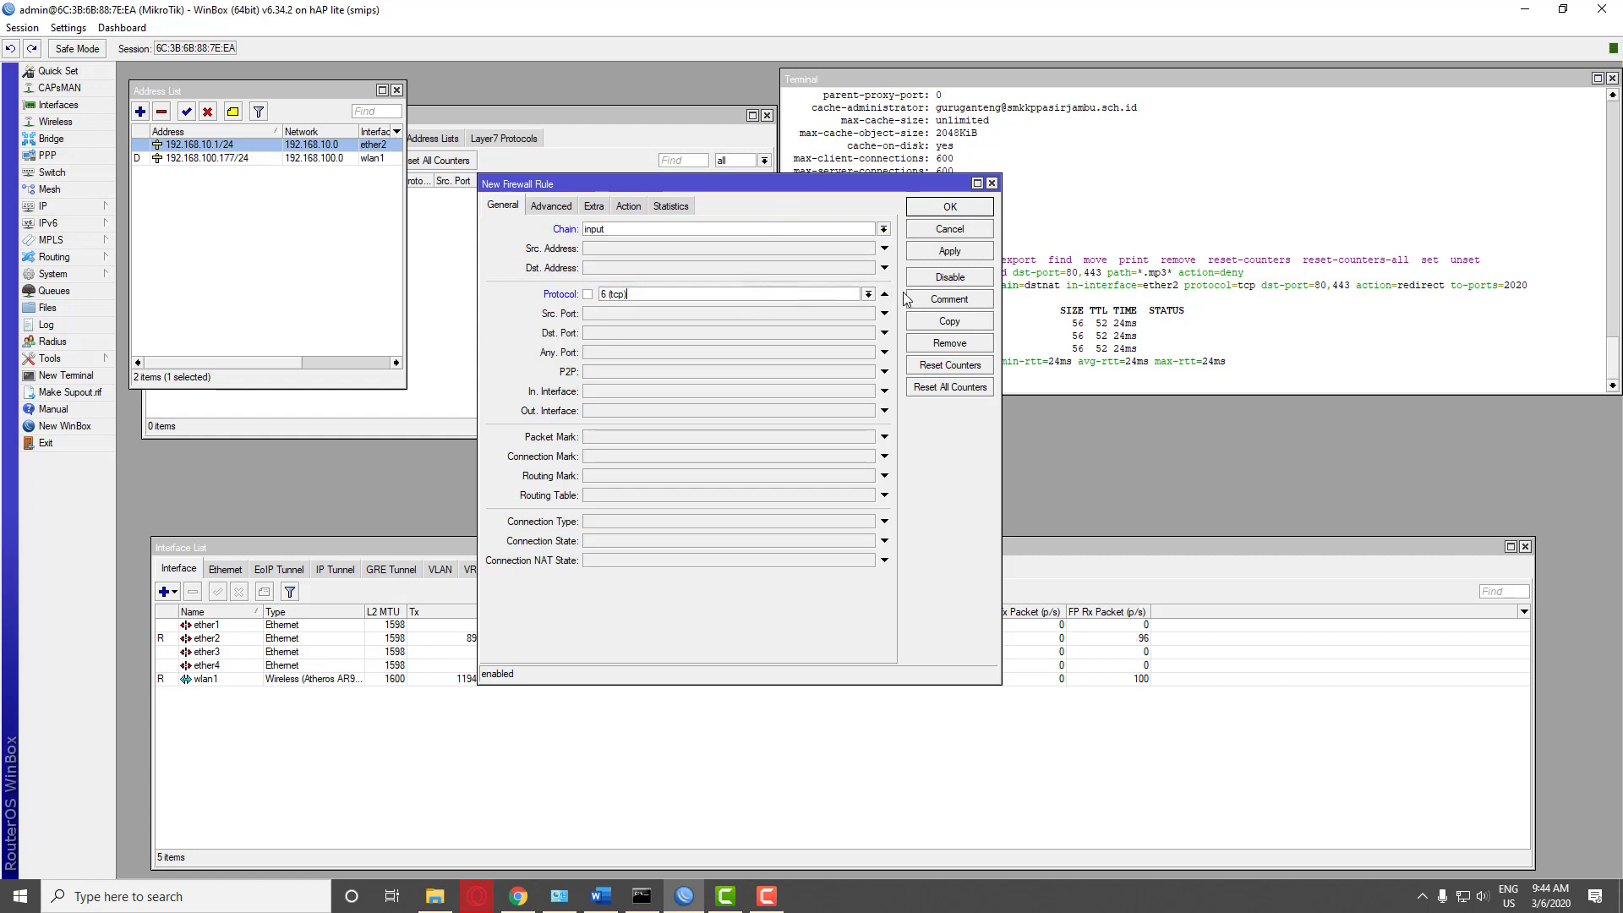
click(868, 294)
click(830, 309)
Check the source address range for the ether2-to-router ping block in the Word notes, and return to the firewall rule
key(alt+Tab)
key(alt+Tab)
key(alt+Tab)
key(alt+Tab)
key(alt+Tab)
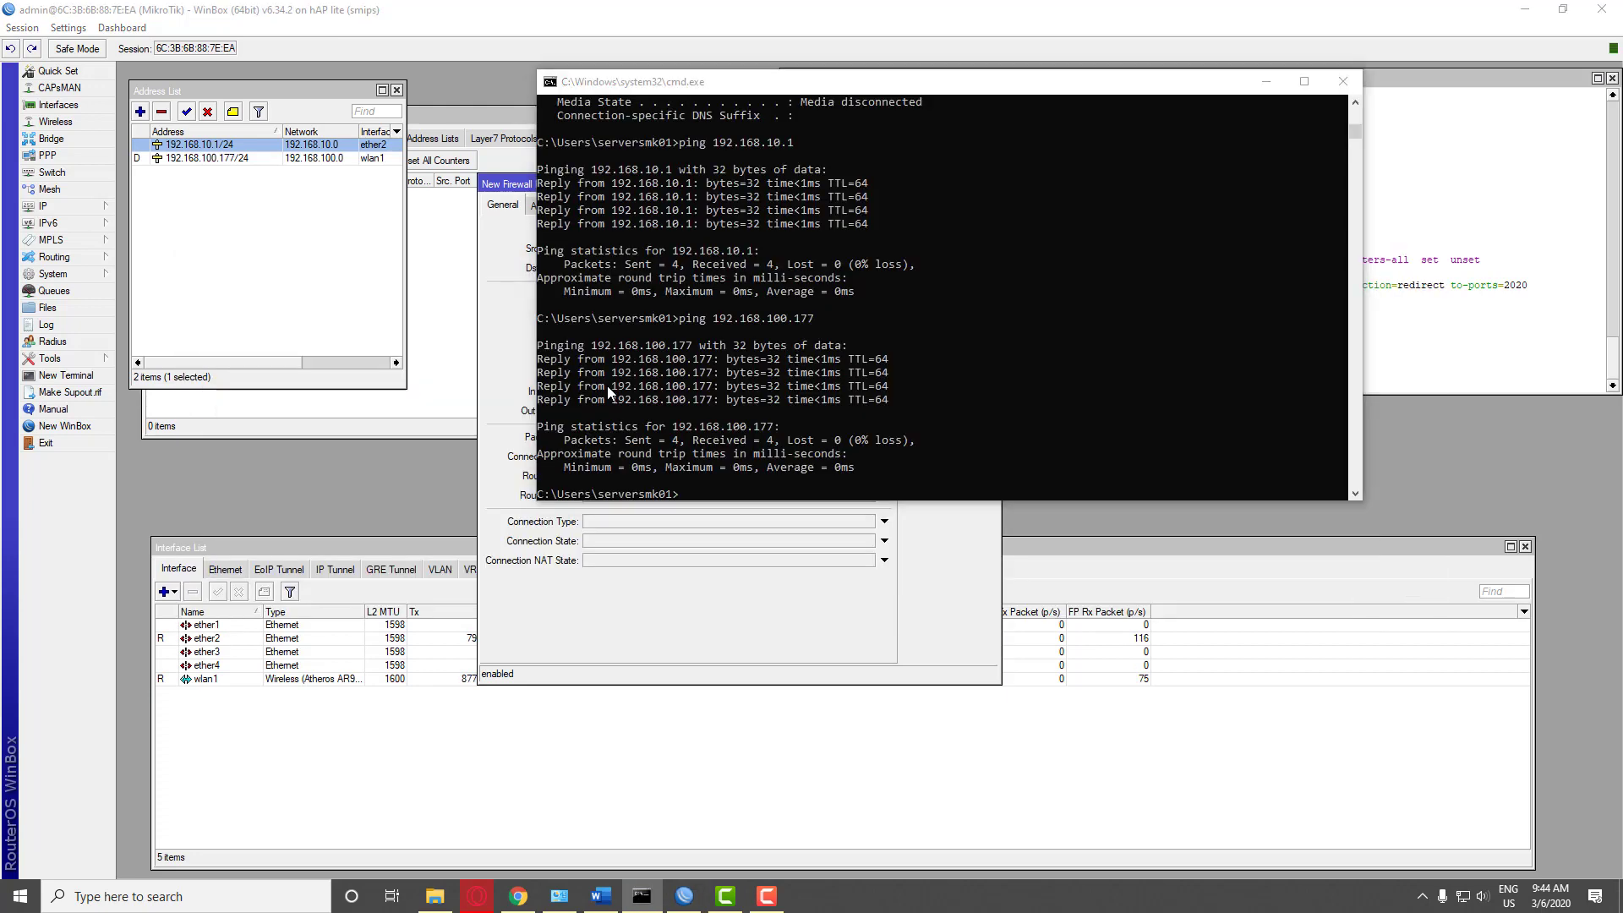
key(alt+Tab)
key(alt+Tab)
key(alt+Tab)
key(alt+Tab)
key(alt+Tab)
key(alt+Tab)
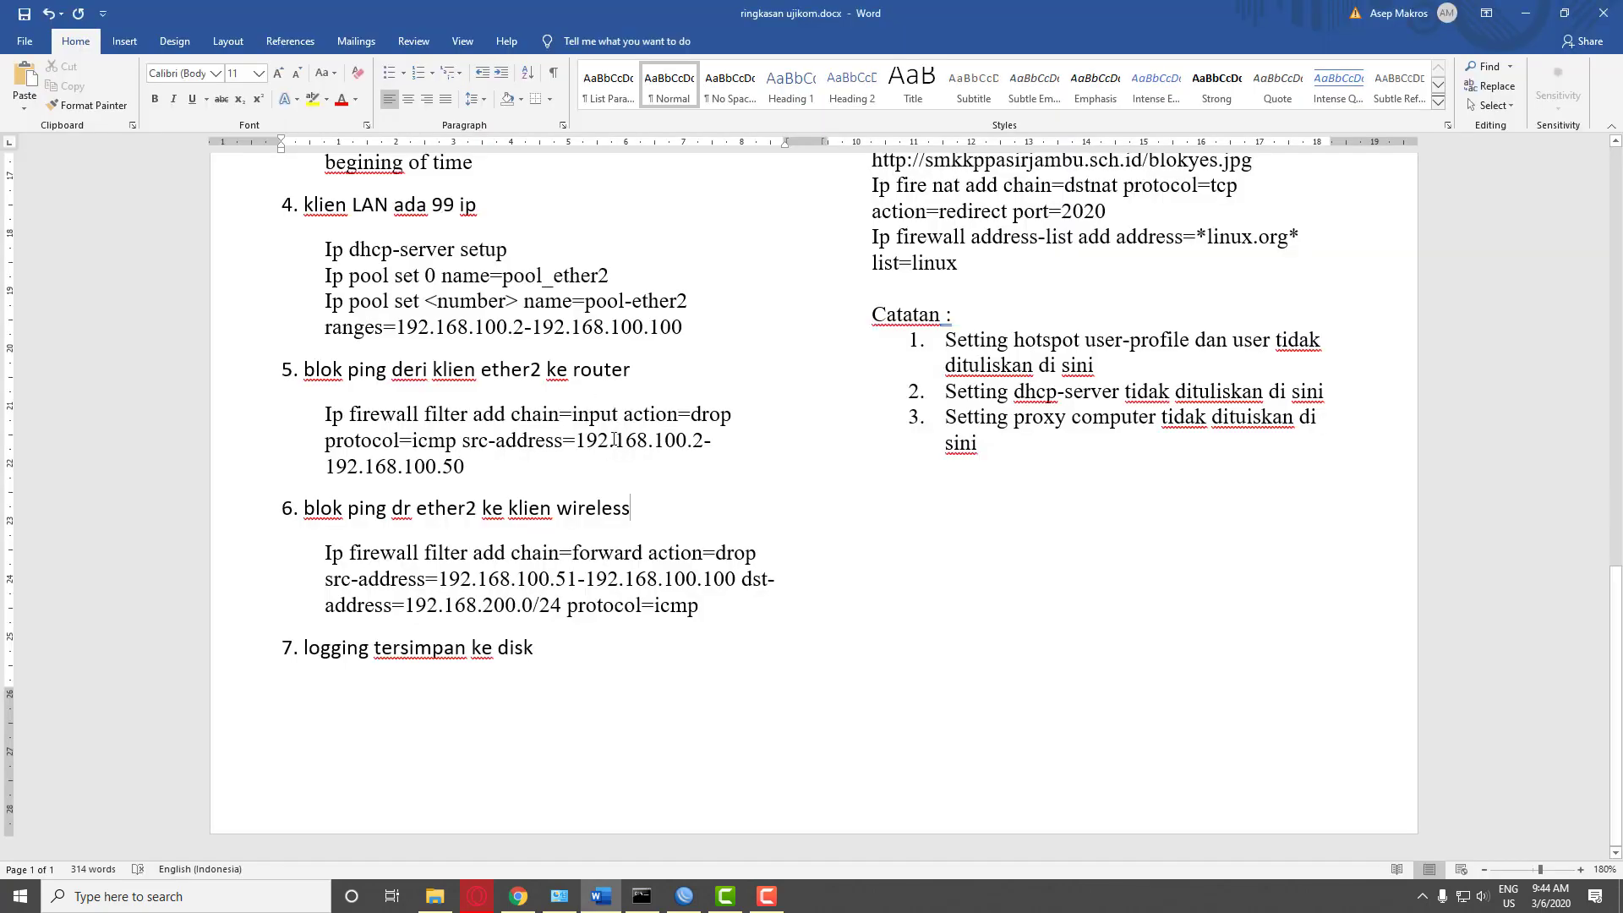
key(alt+Tab)
key(alt+Tab)
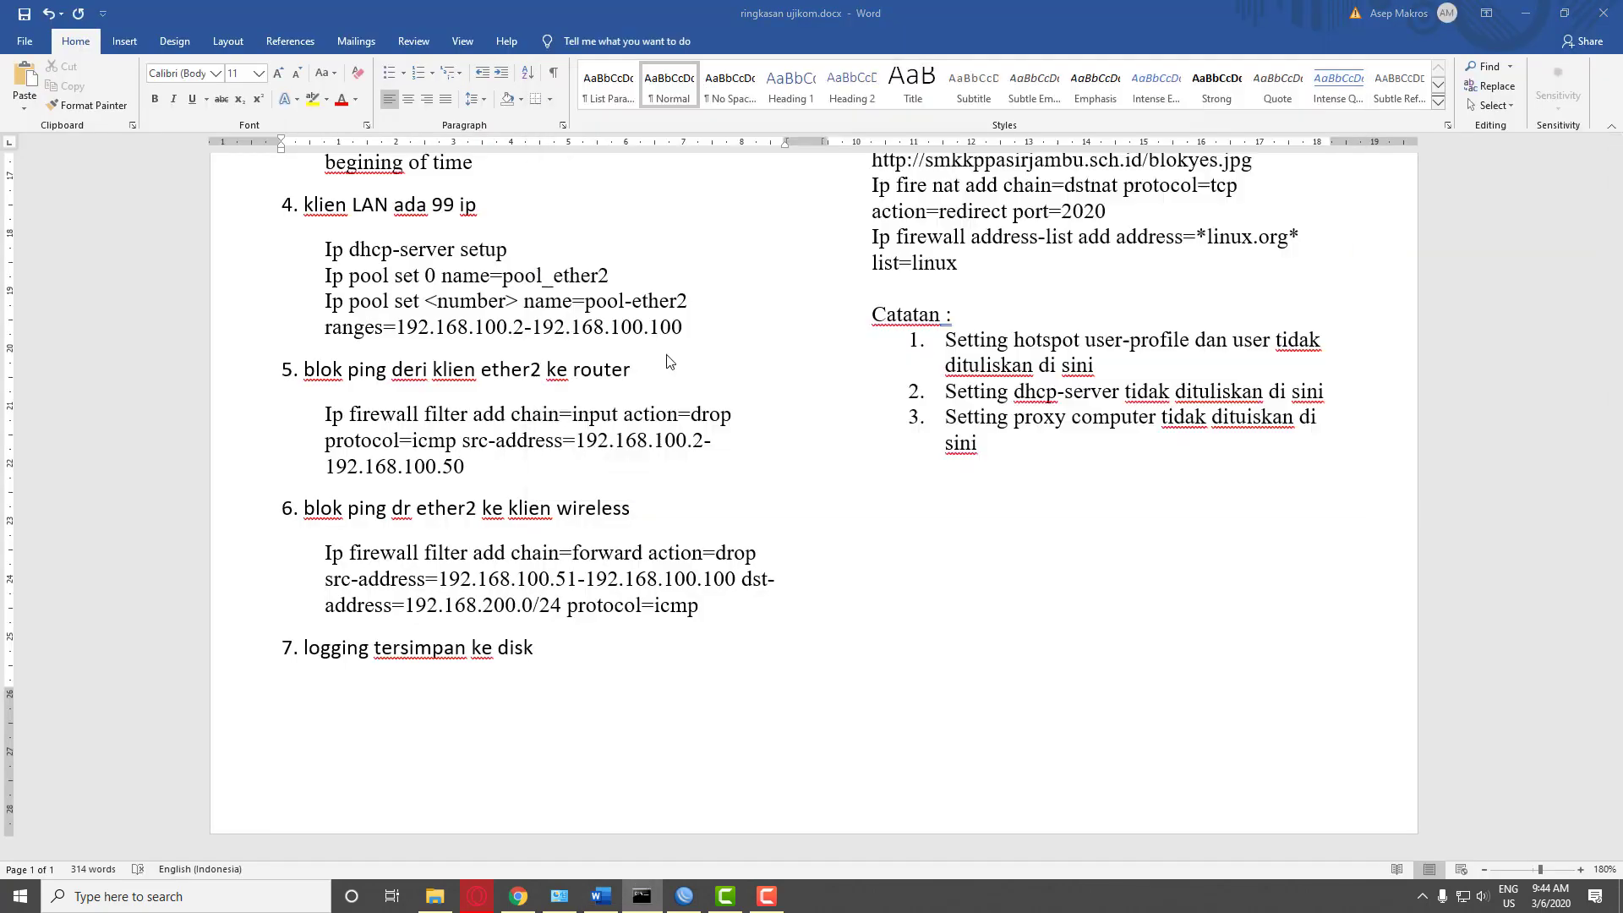
key(alt+Tab)
key(alt+Tab)
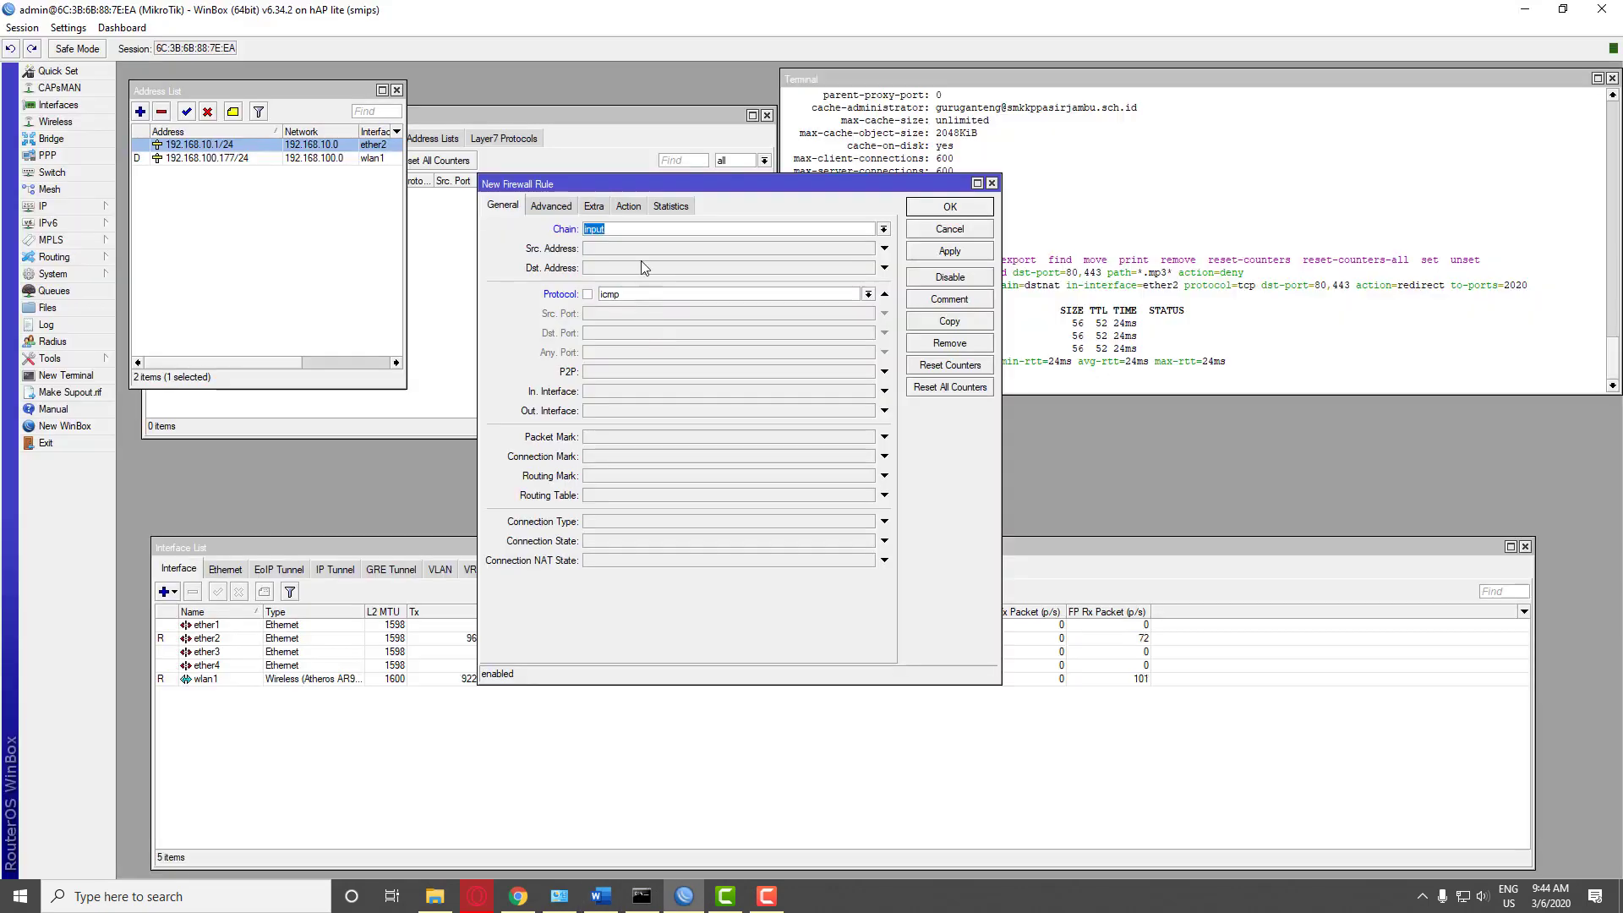
Set the firewall rule's source address to the ether2 client network 192.168.10.0/24
click(681, 248)
click(870, 248)
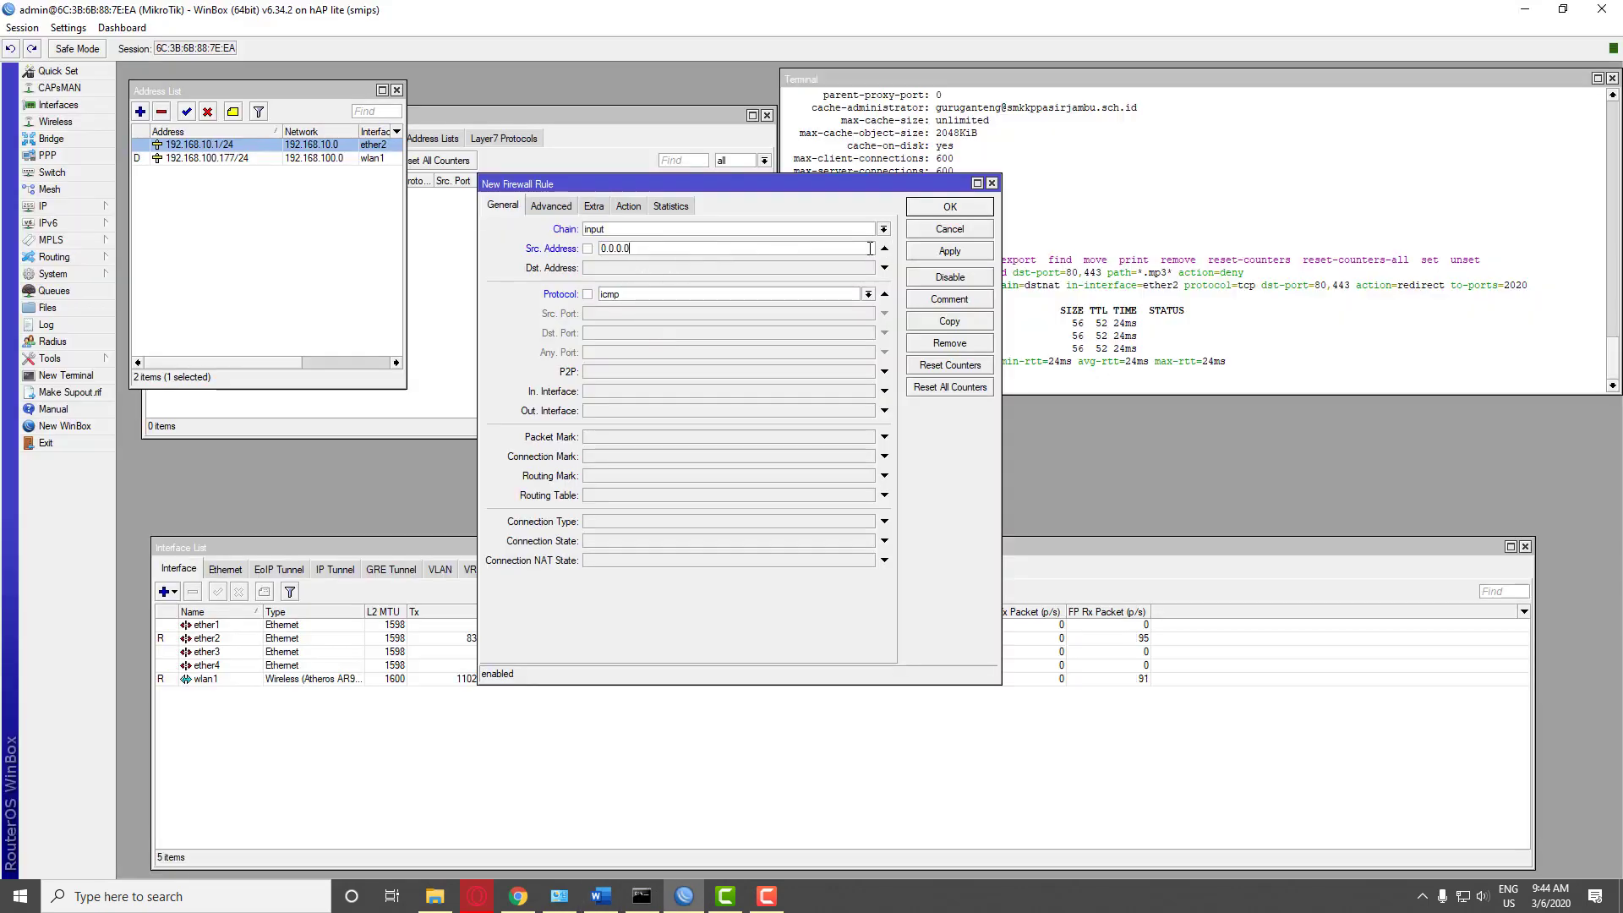
click(770, 248)
text(192.168.10.0/24)
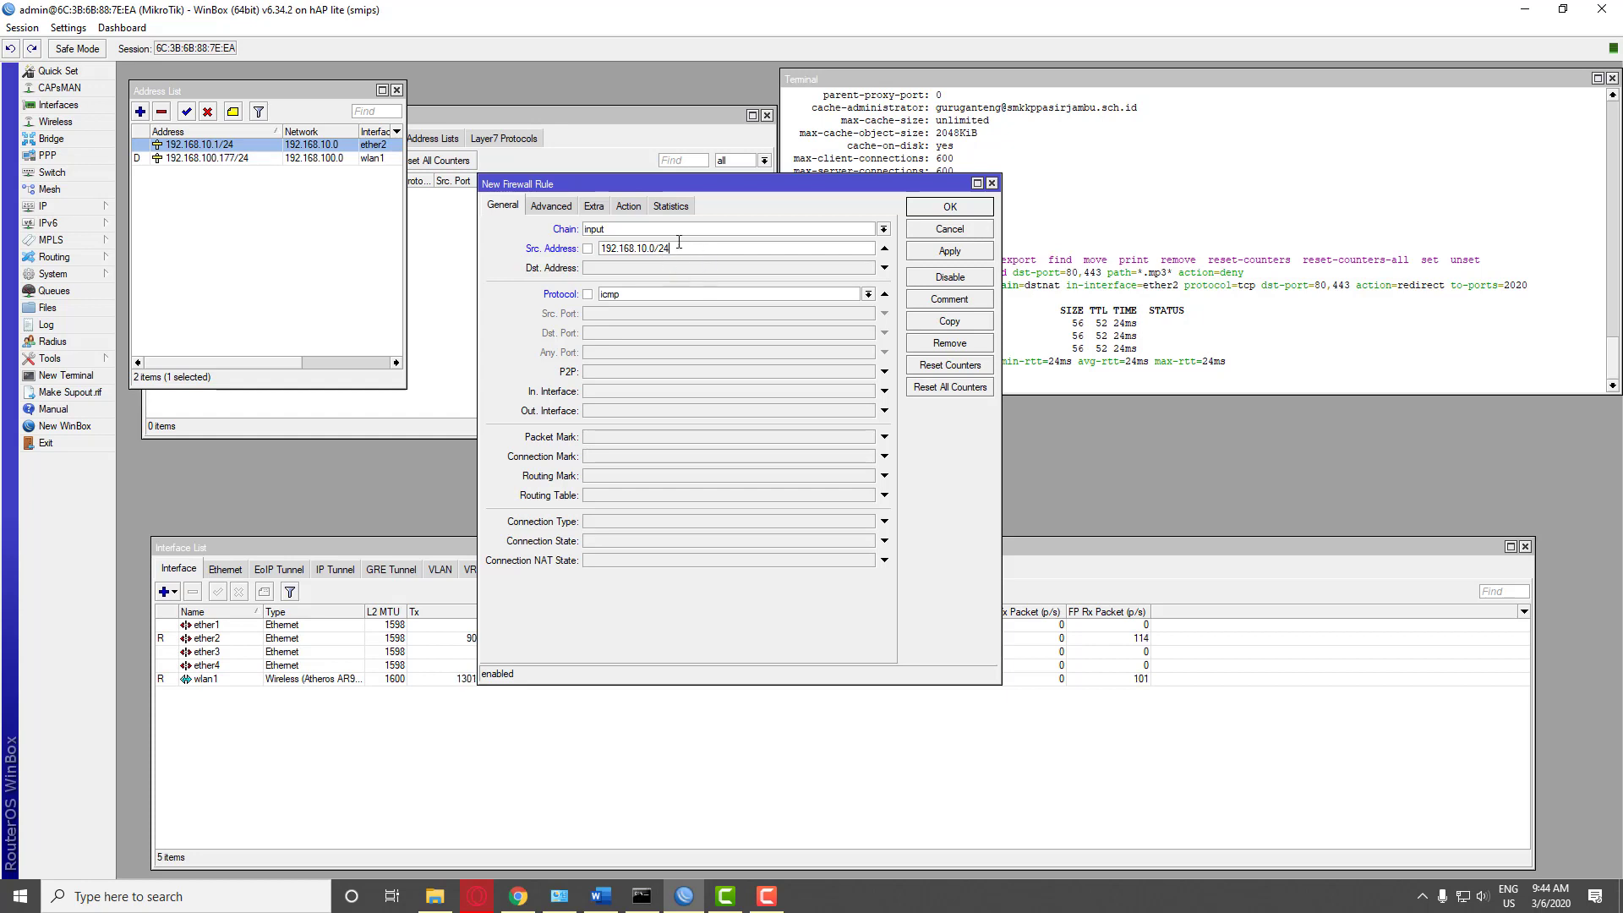
Set the rule's action to drop with logging enabled and the log prefix BLOK PING, and apply it
click(632, 208)
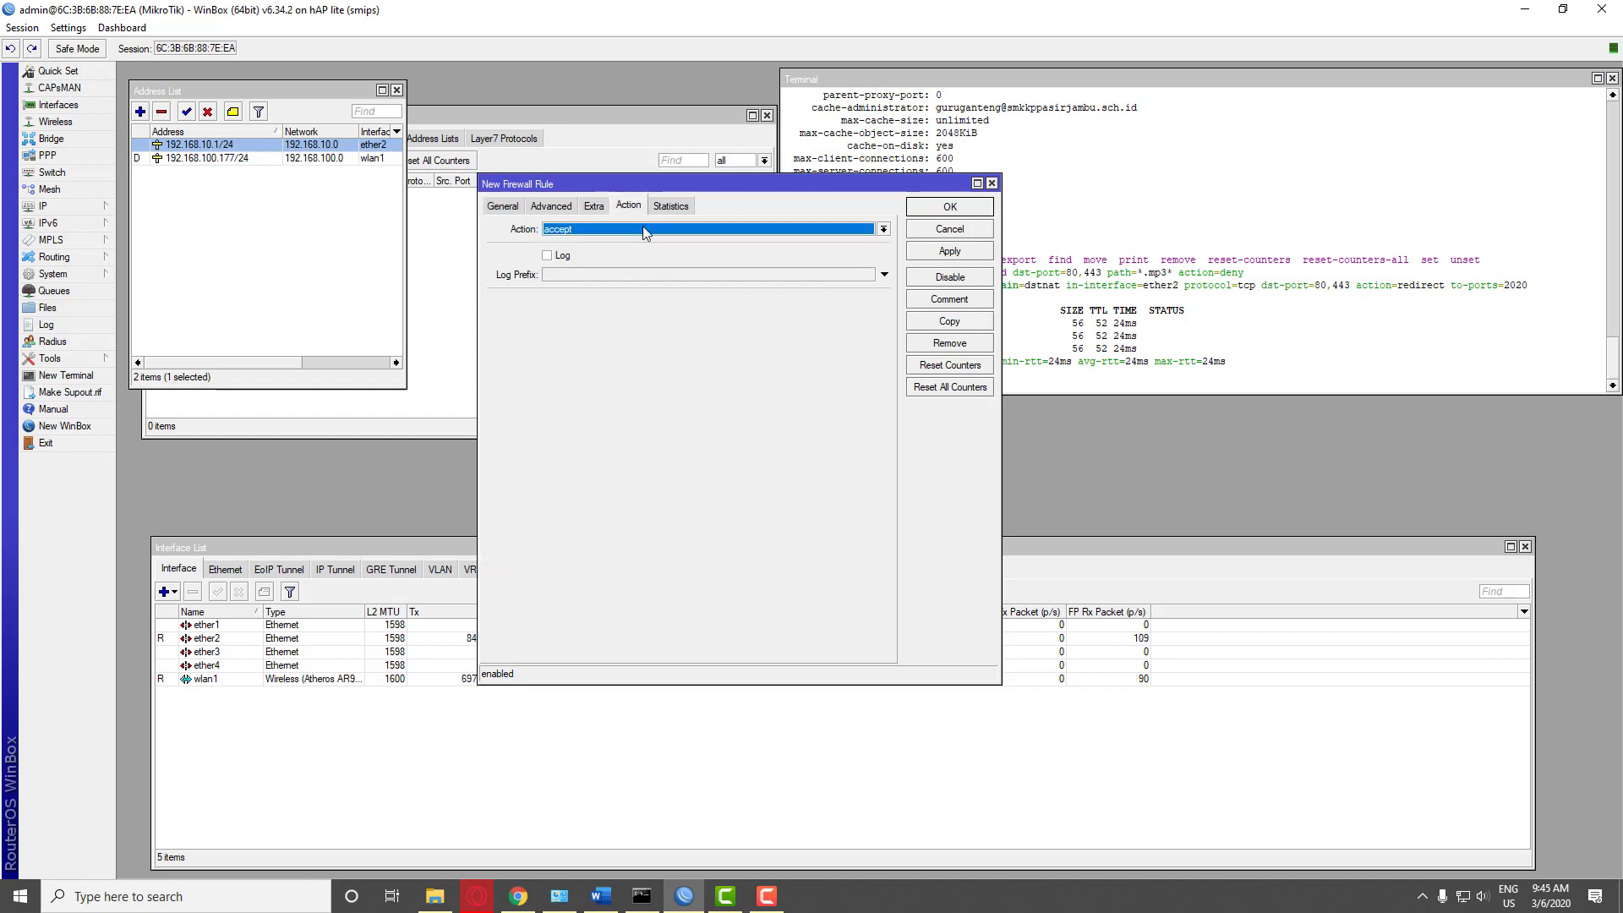
click(642, 226)
click(592, 280)
click(548, 255)
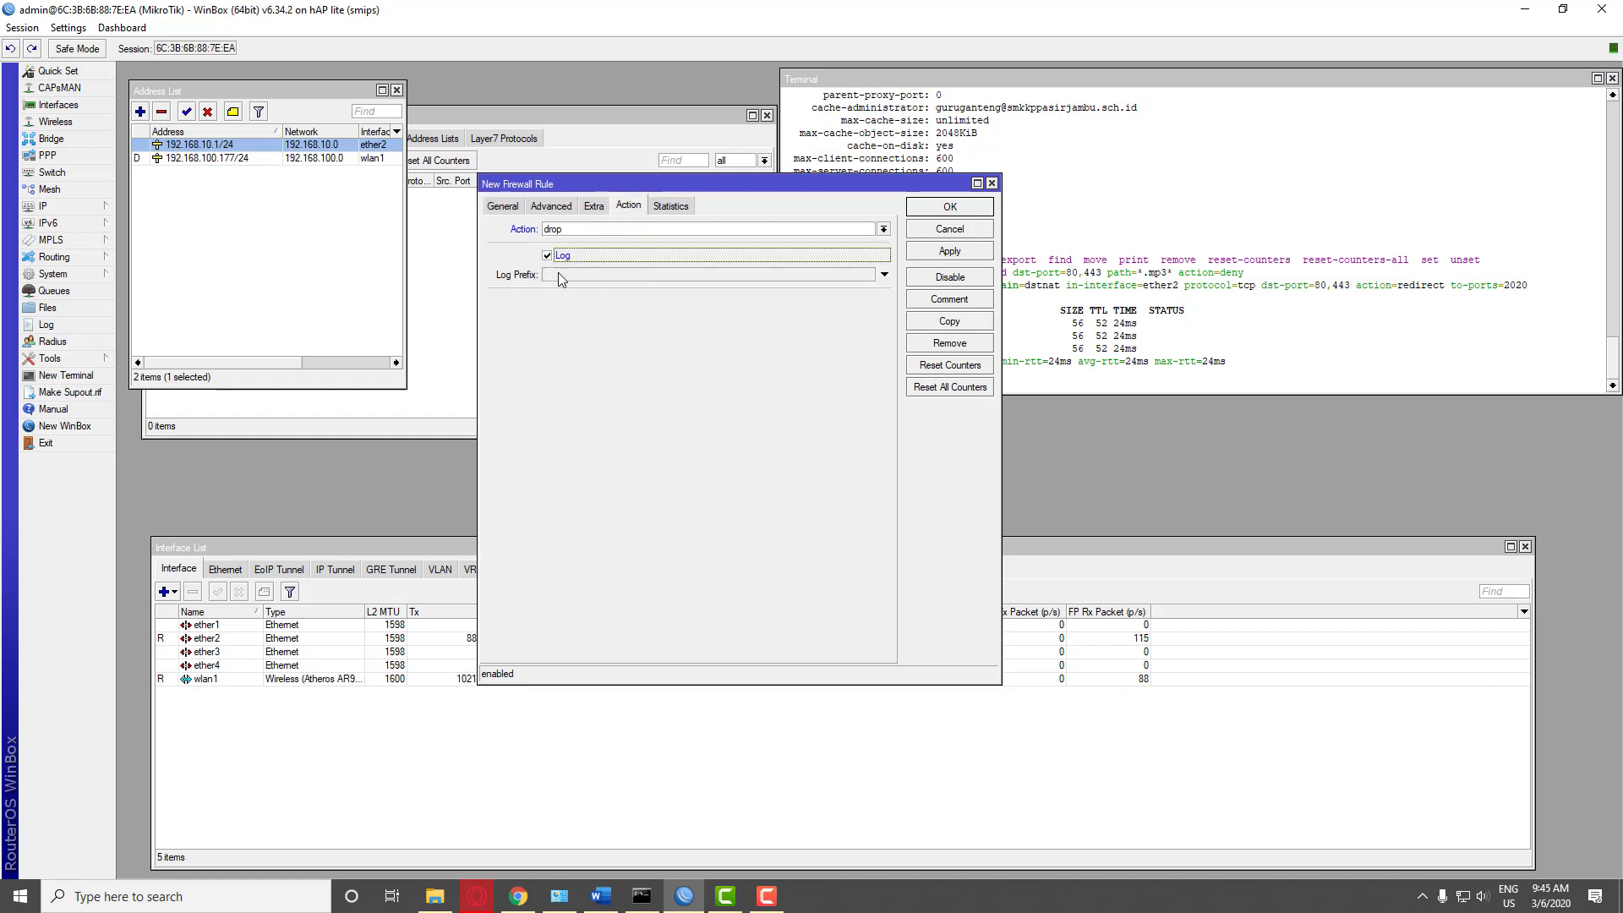
click(595, 277)
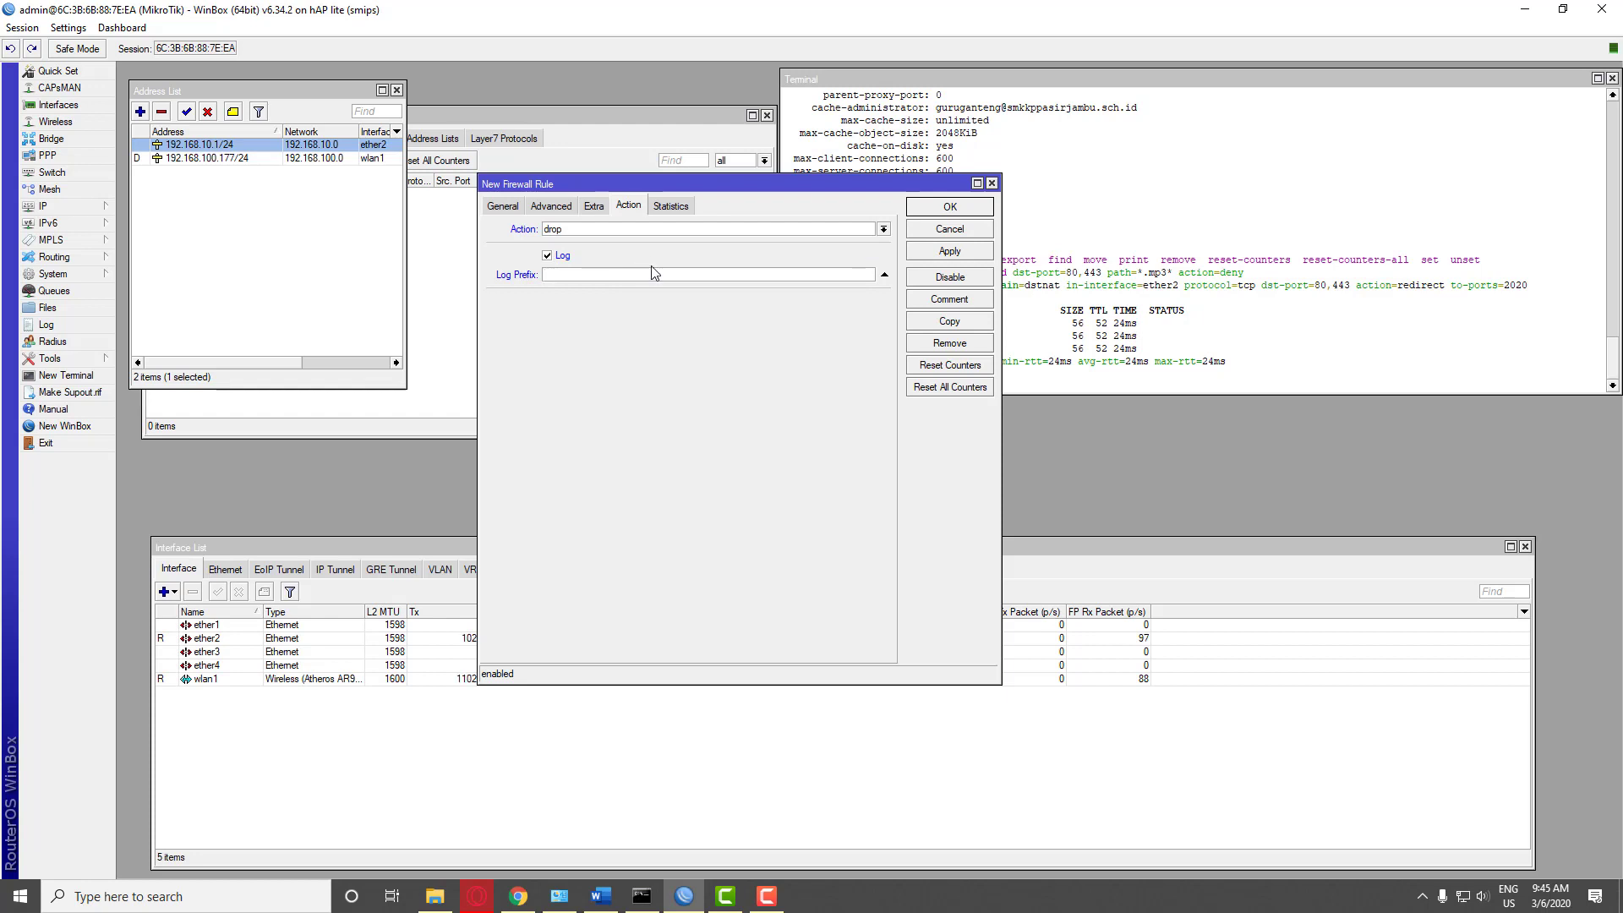
text(BLOK PING)
click(972, 253)
Review the ping-block rule's chain, source address, protocol and action settings
click(594, 205)
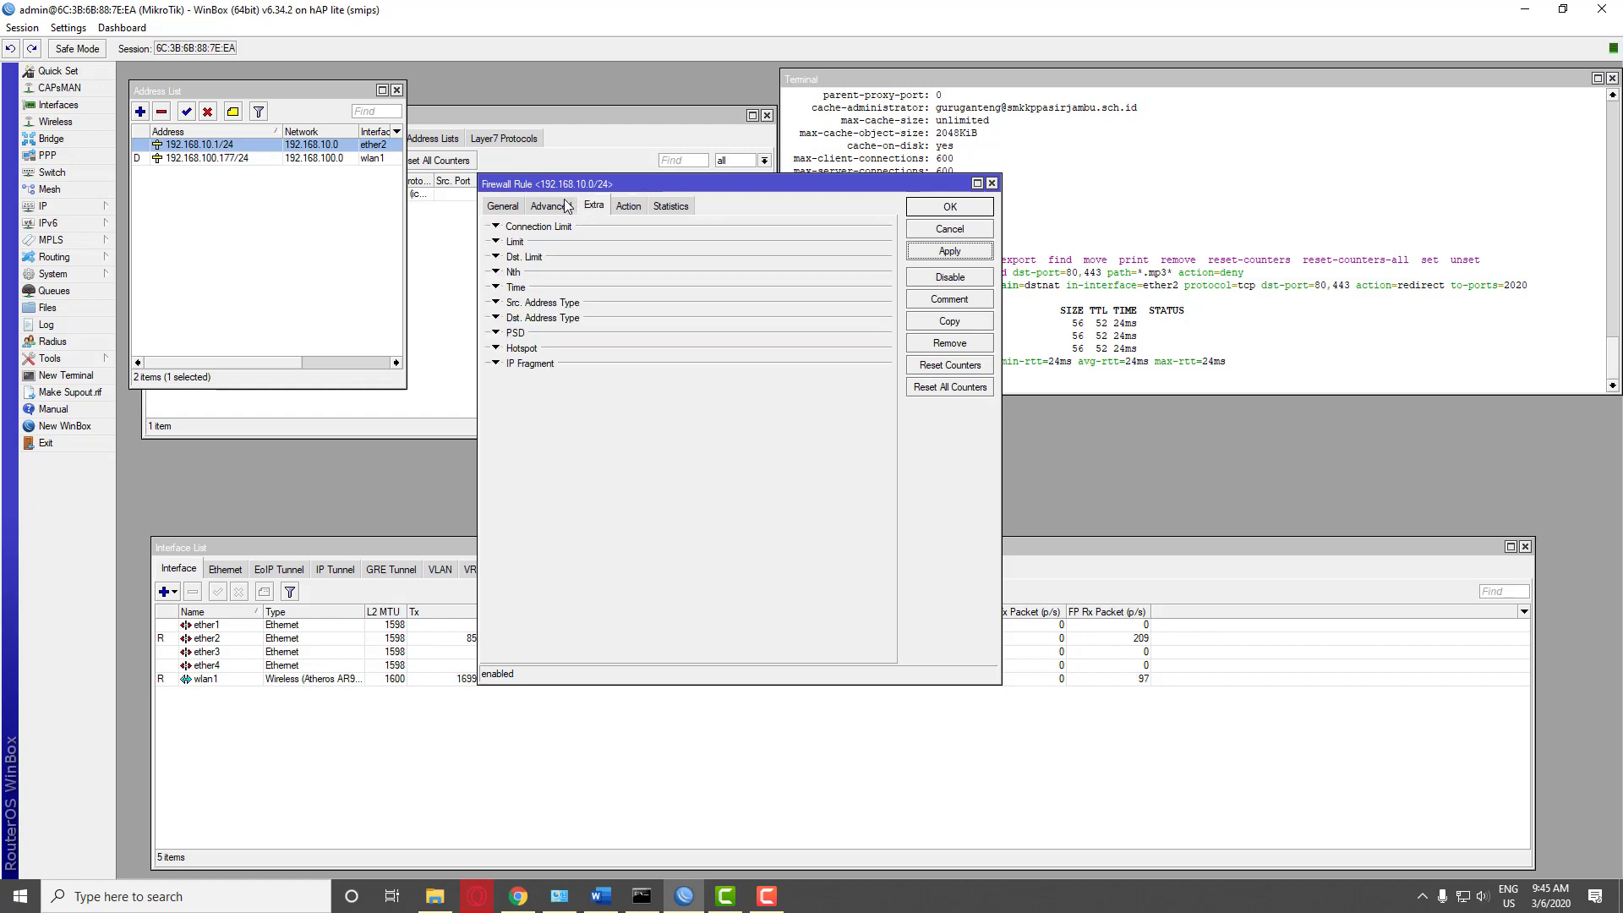
click(504, 207)
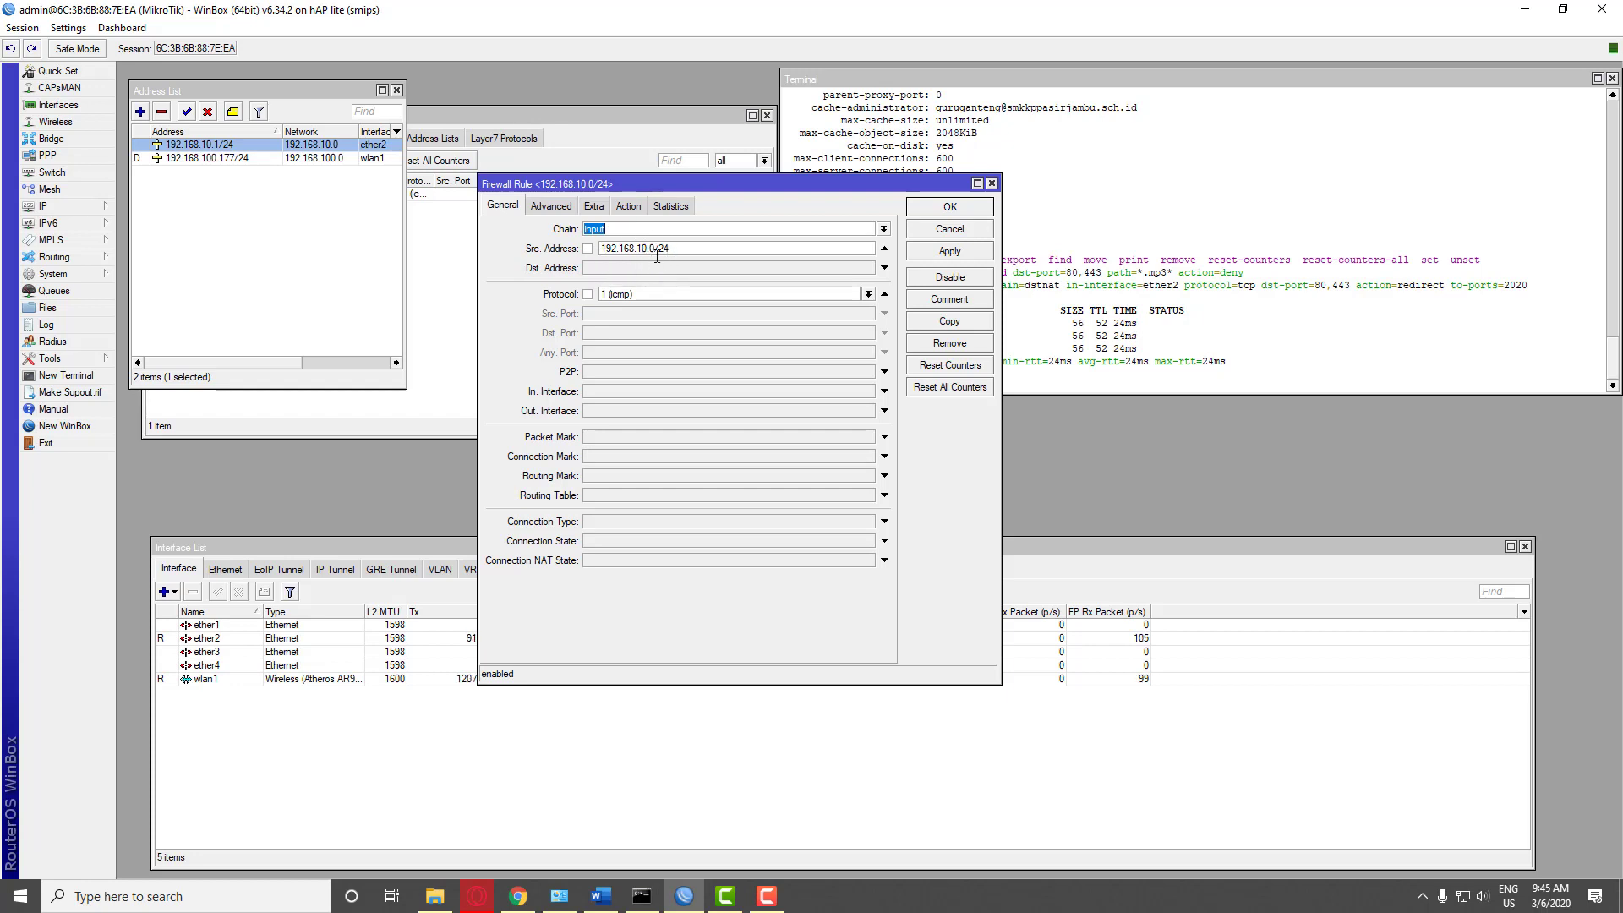
drag(646, 247, 597, 248)
click(644, 297)
click(632, 208)
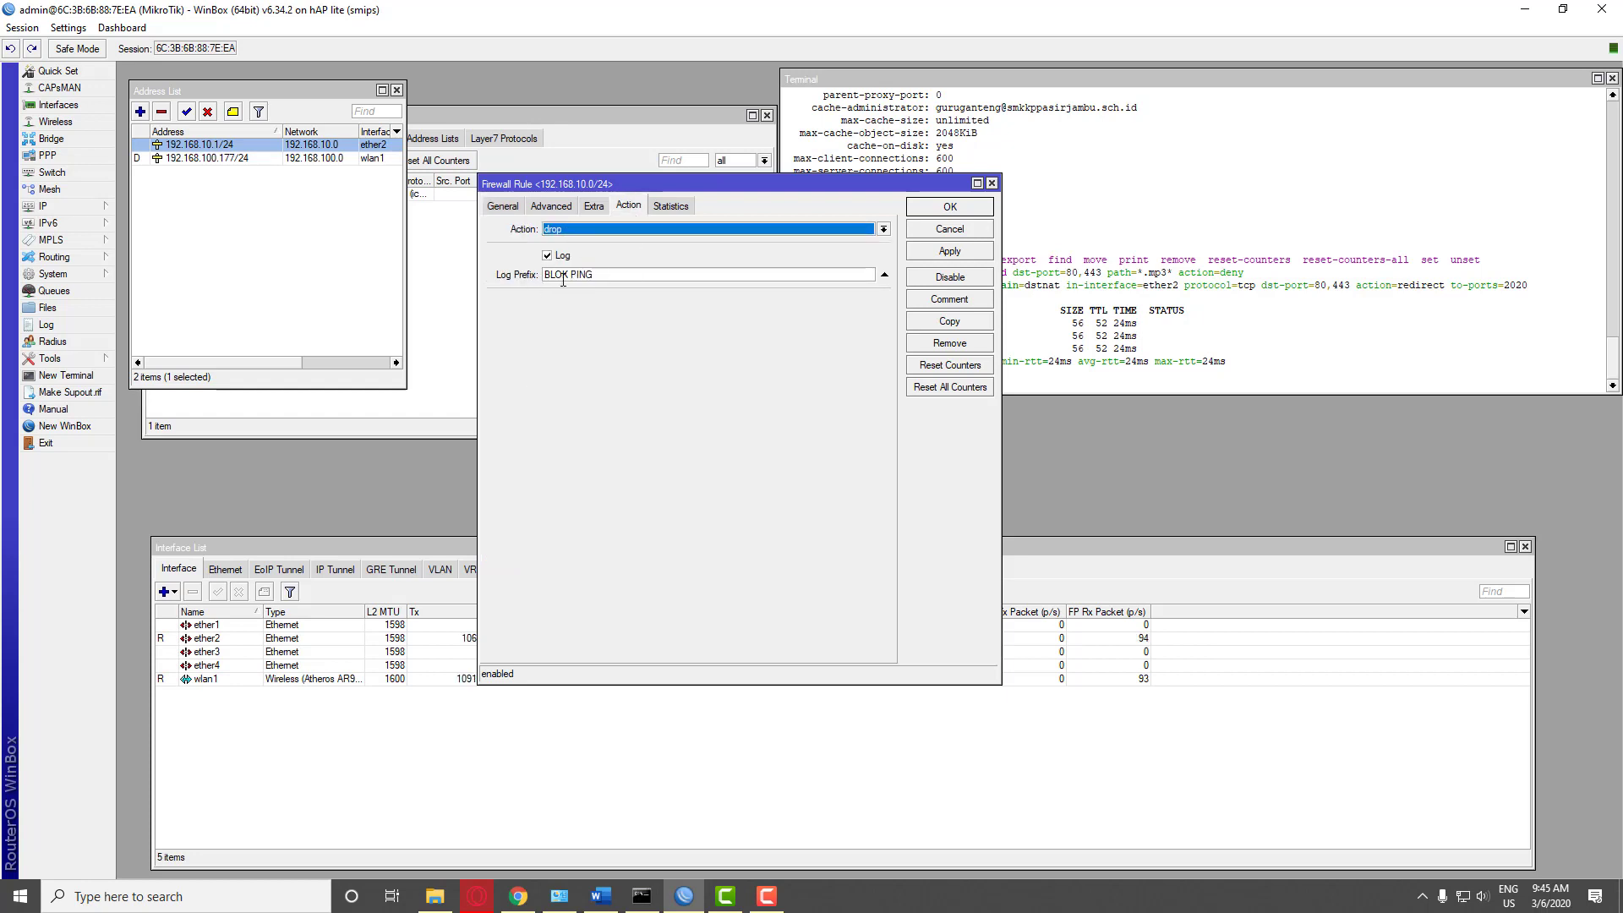
Show the router log below the Firewall window, clear away the address list, and save and close the ping-block rule
click(71, 323)
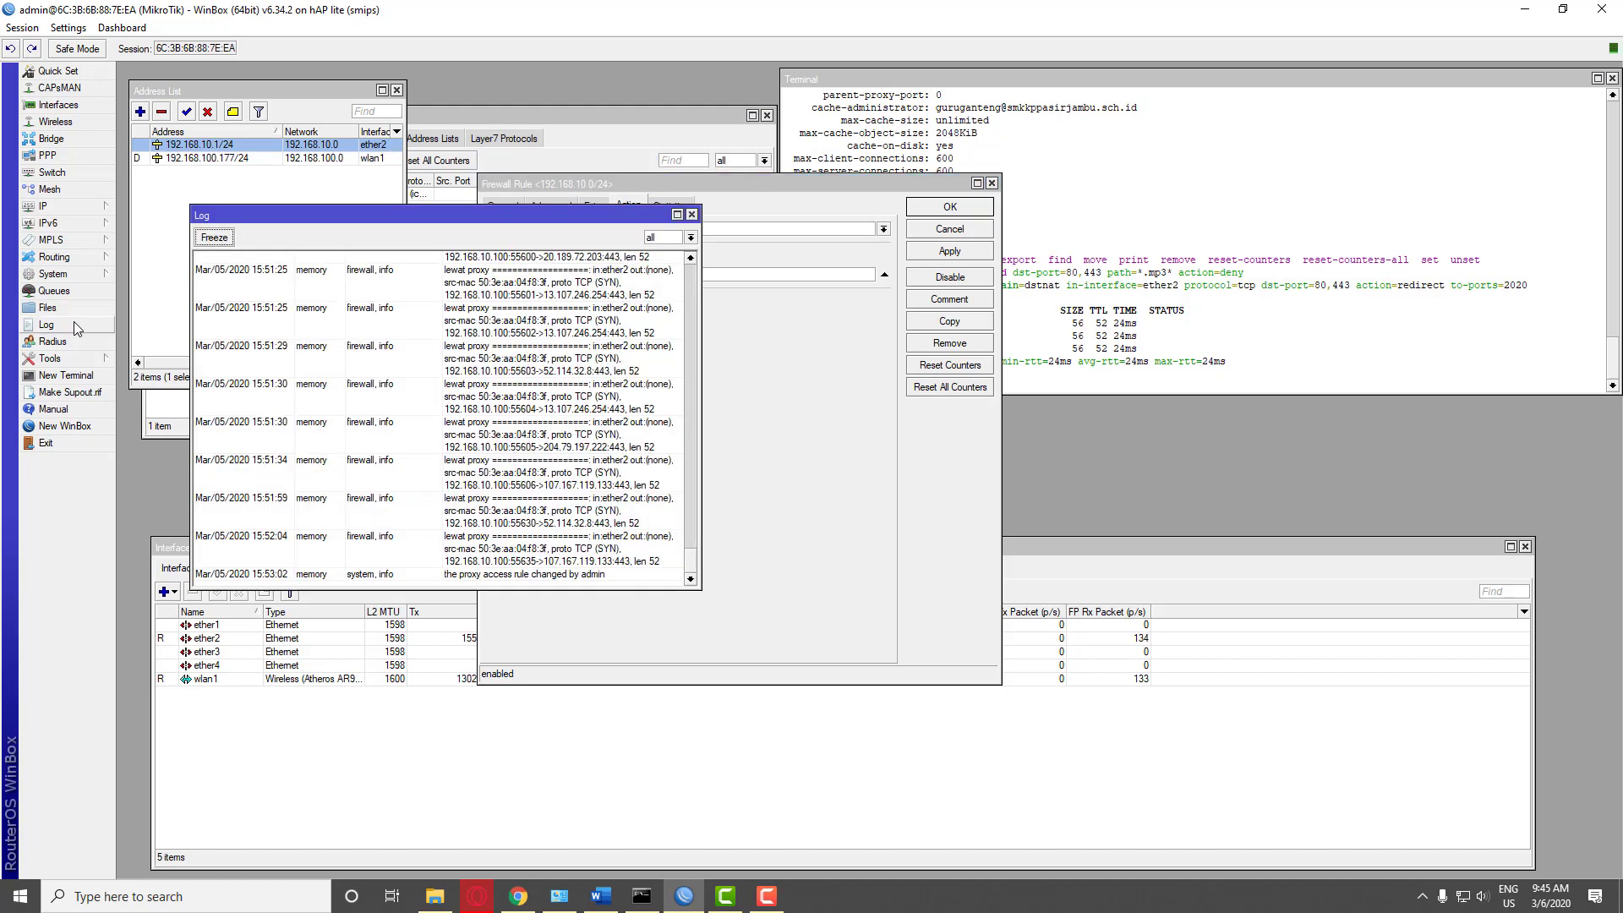
drag(453, 211, 408, 458)
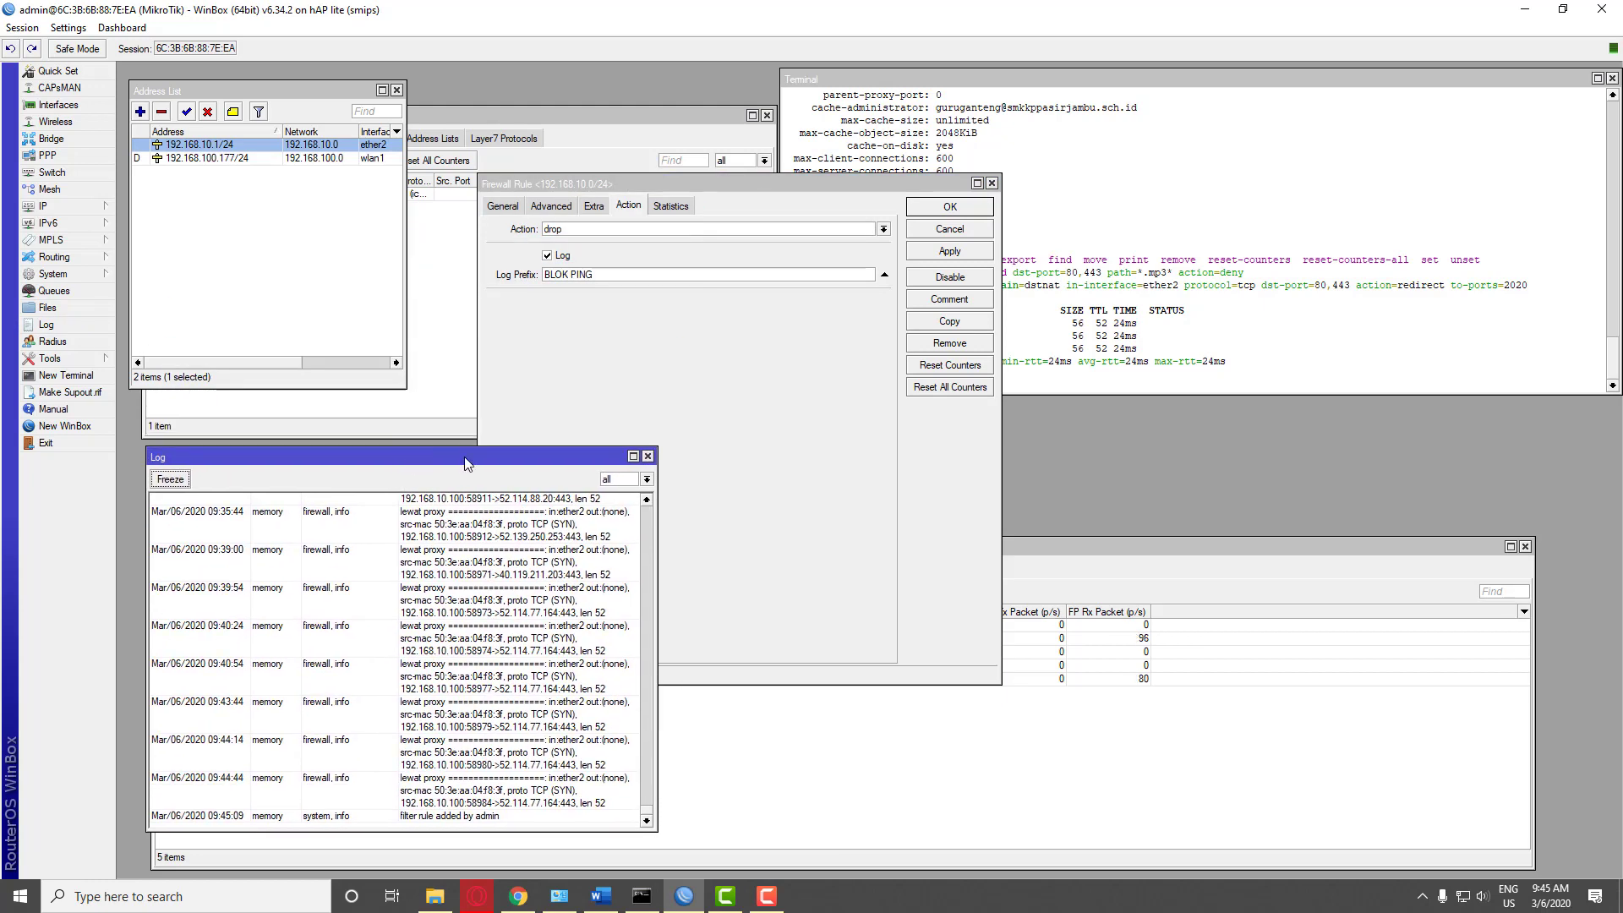
click(397, 89)
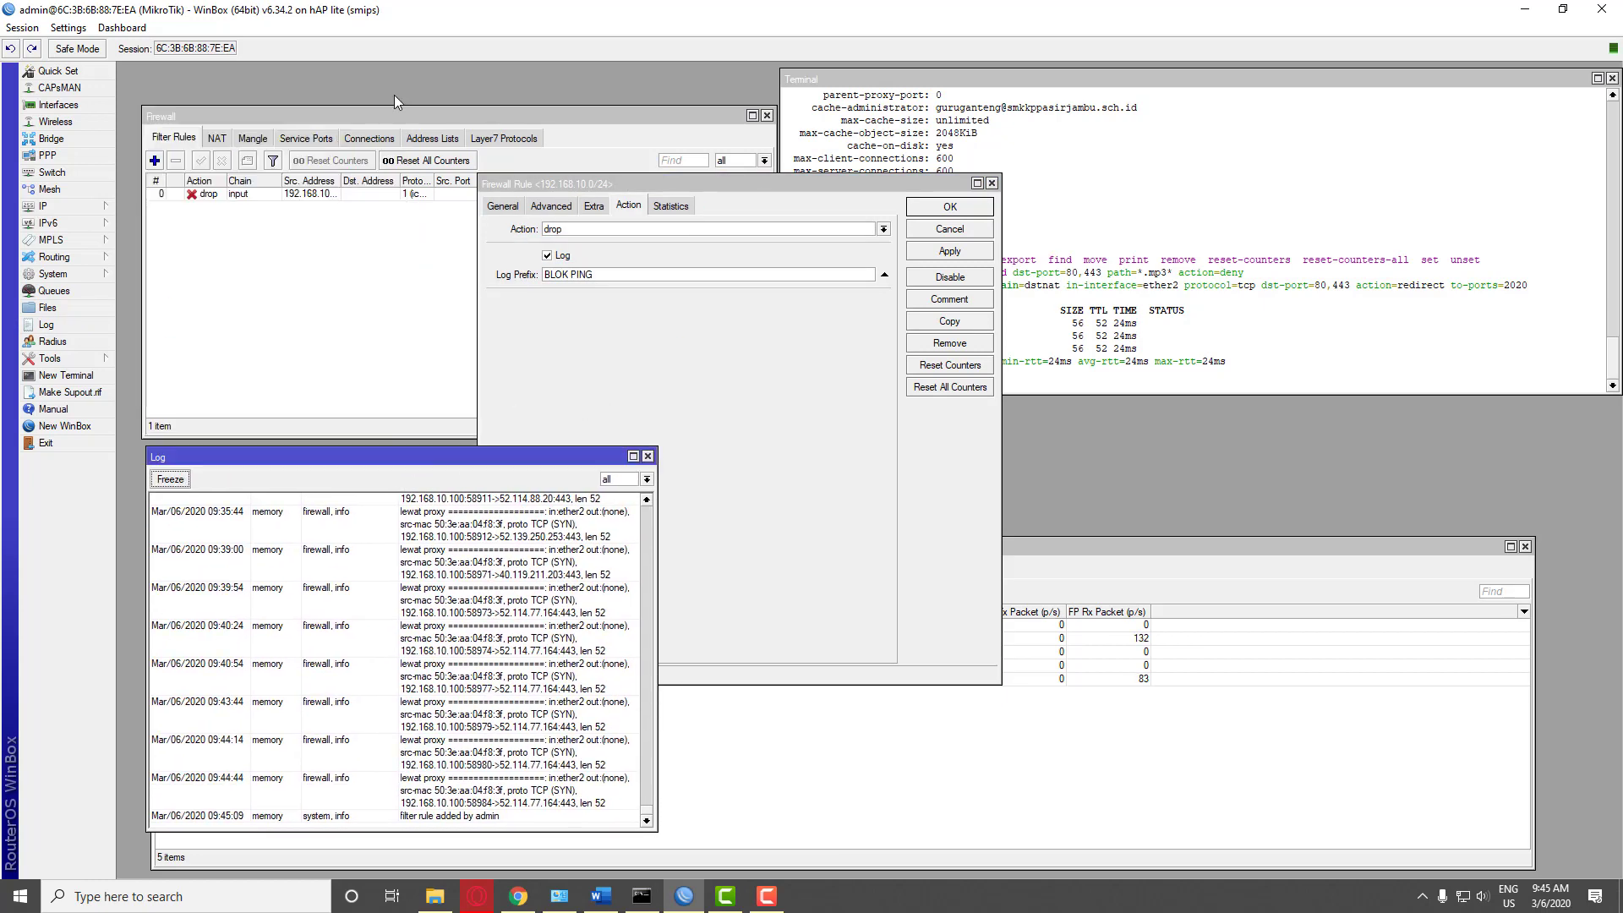
click(950, 252)
click(951, 212)
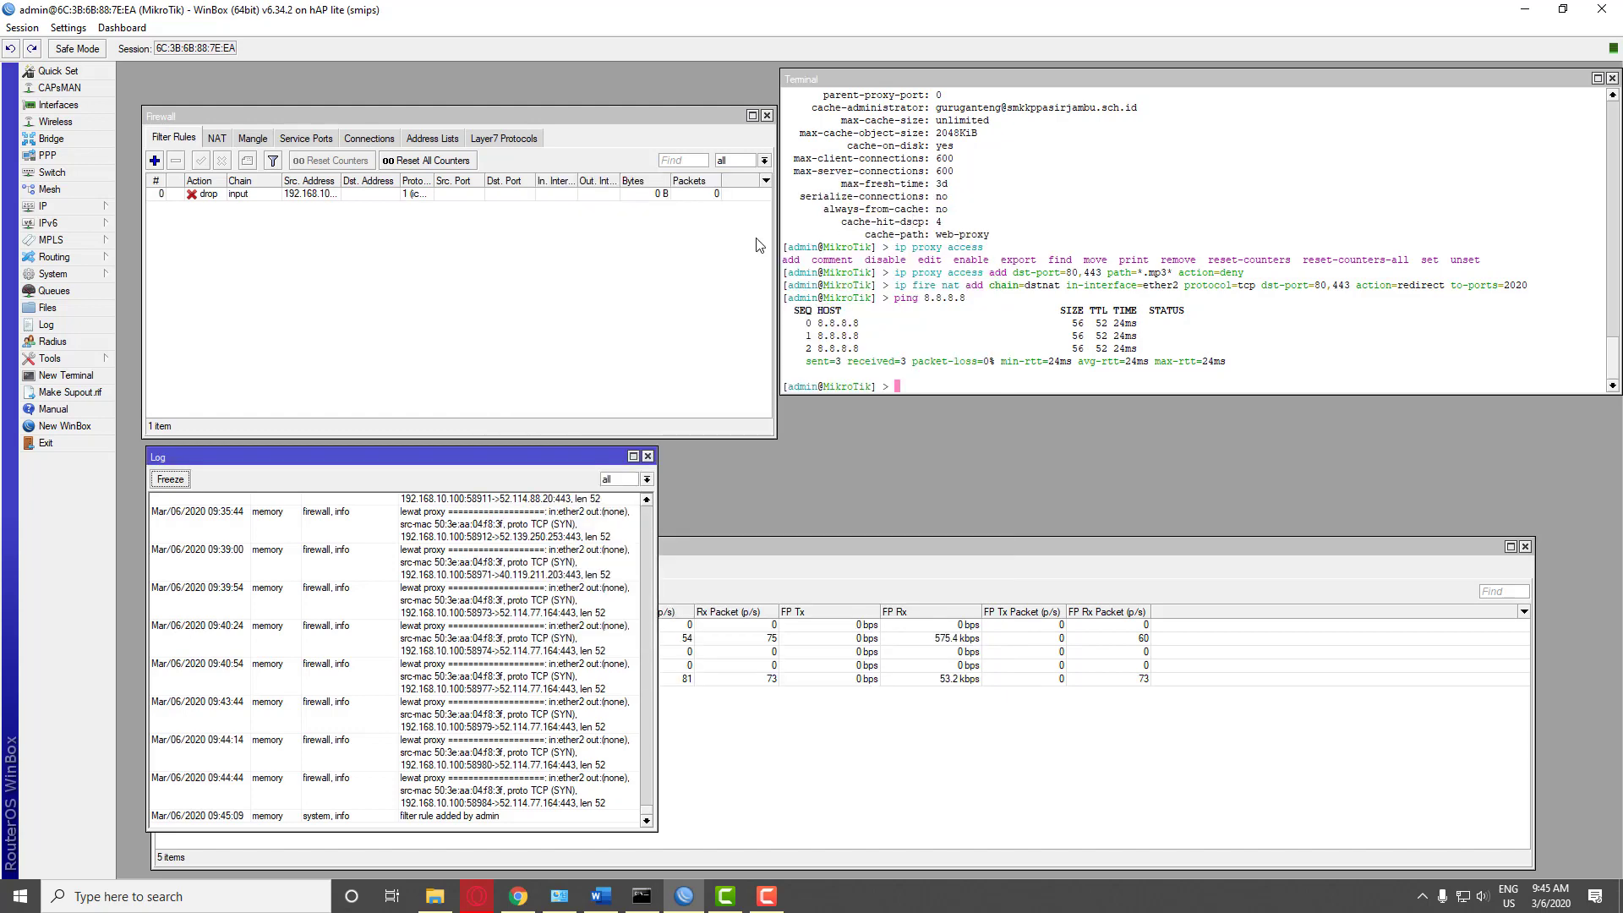
Place the Command Prompt beside the firewall list and ping 192.168.10.1 to test the drop rule
click(641, 896)
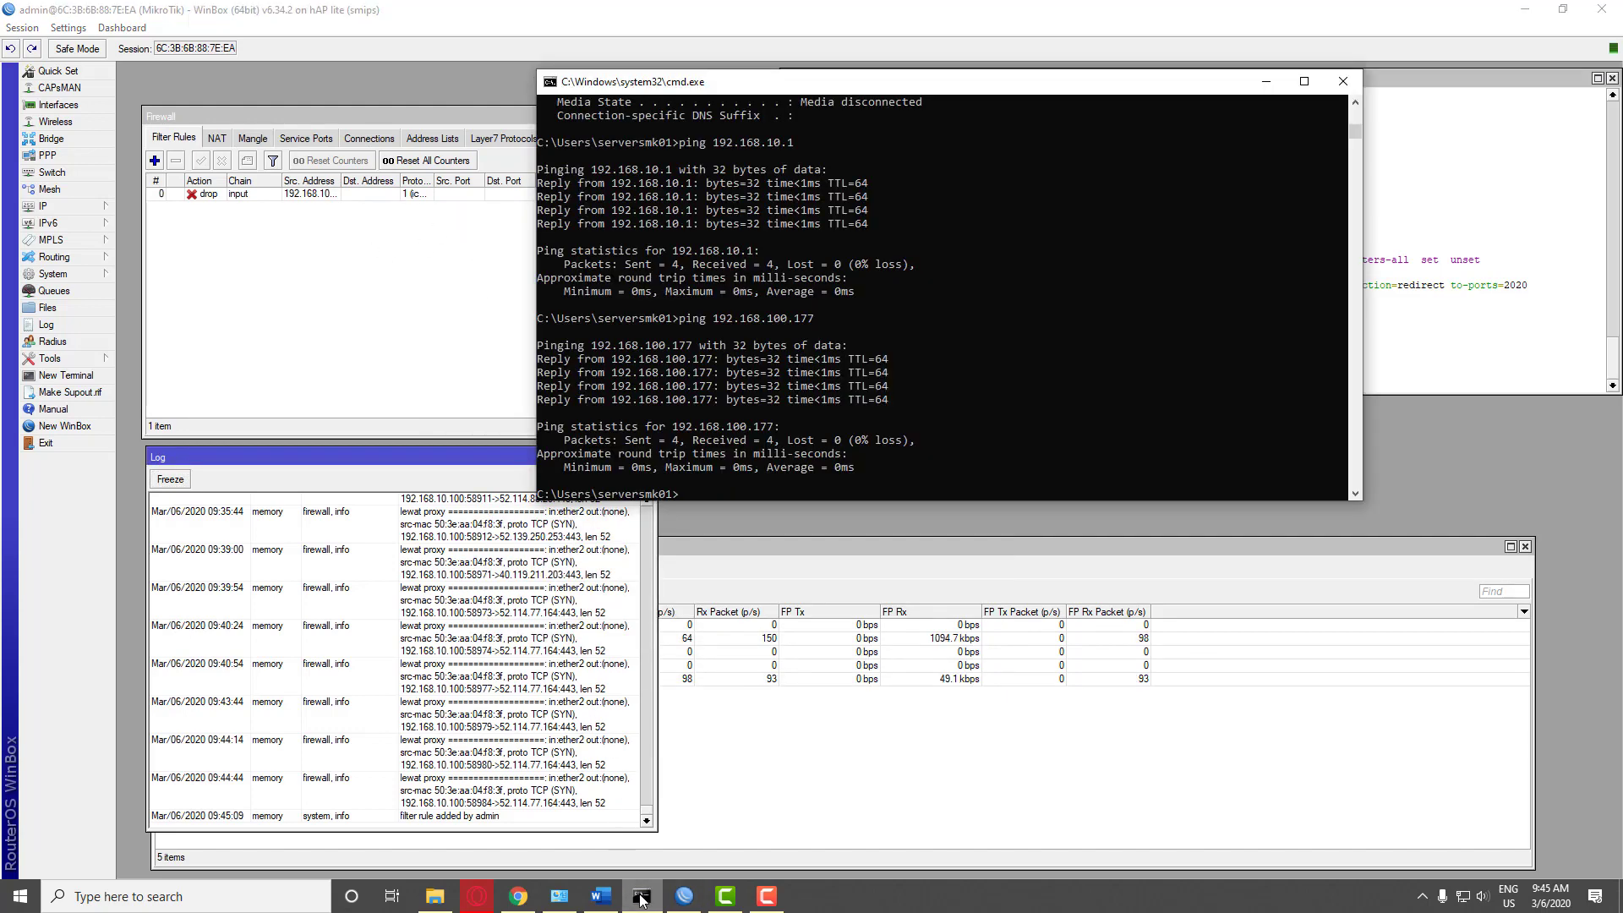
drag(897, 74, 1146, 49)
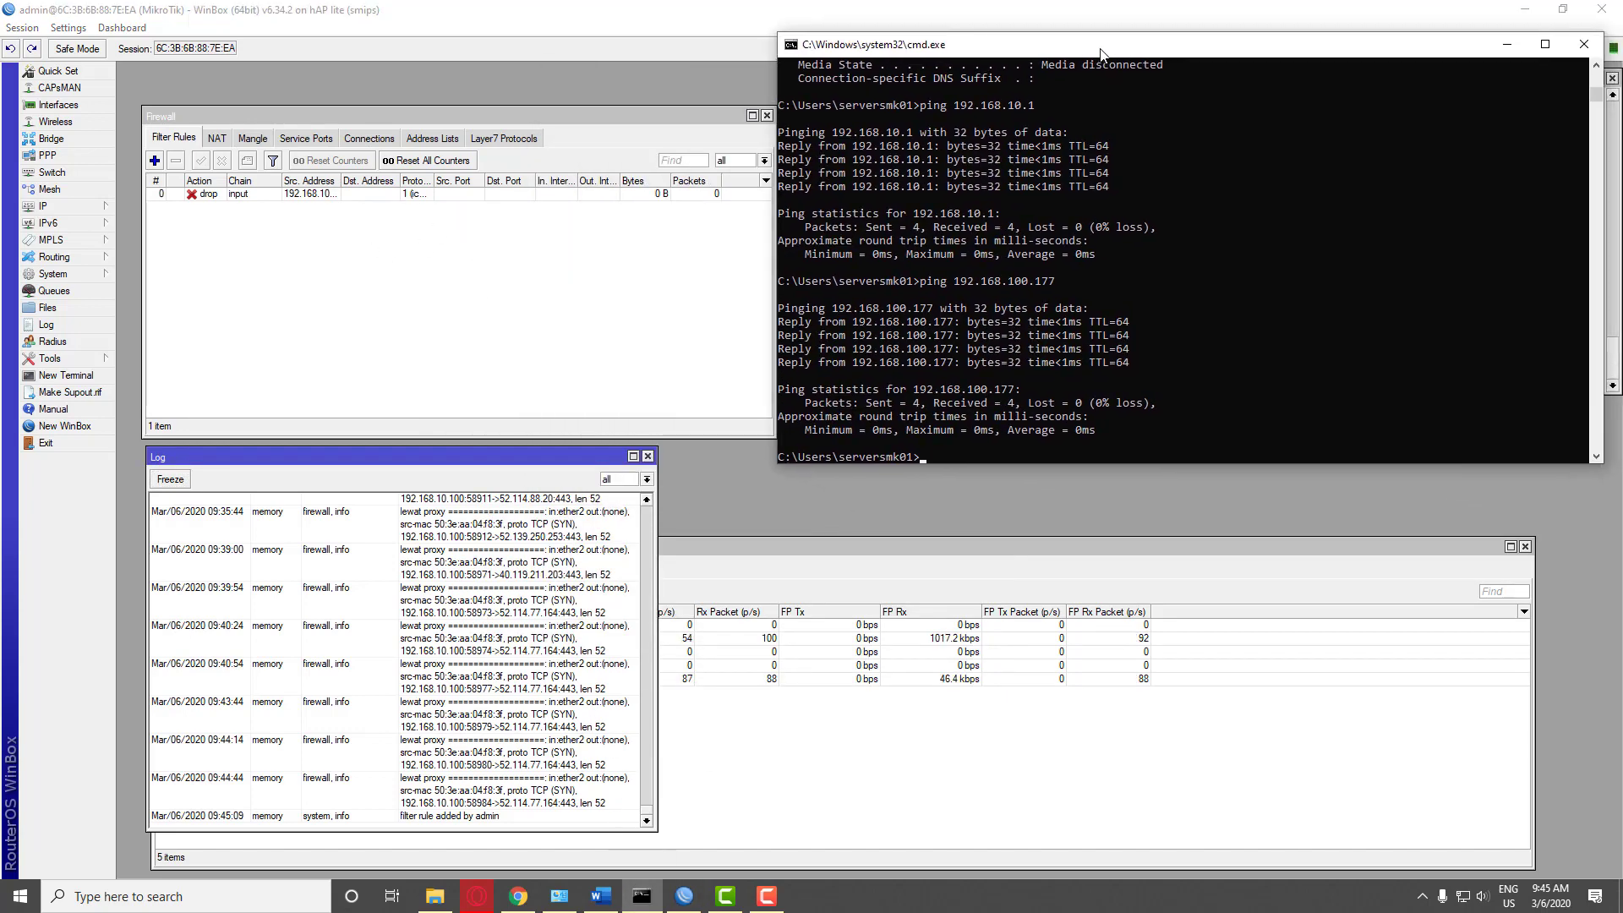
click(1012, 336)
key(Up)
key(Up)
key(Return)
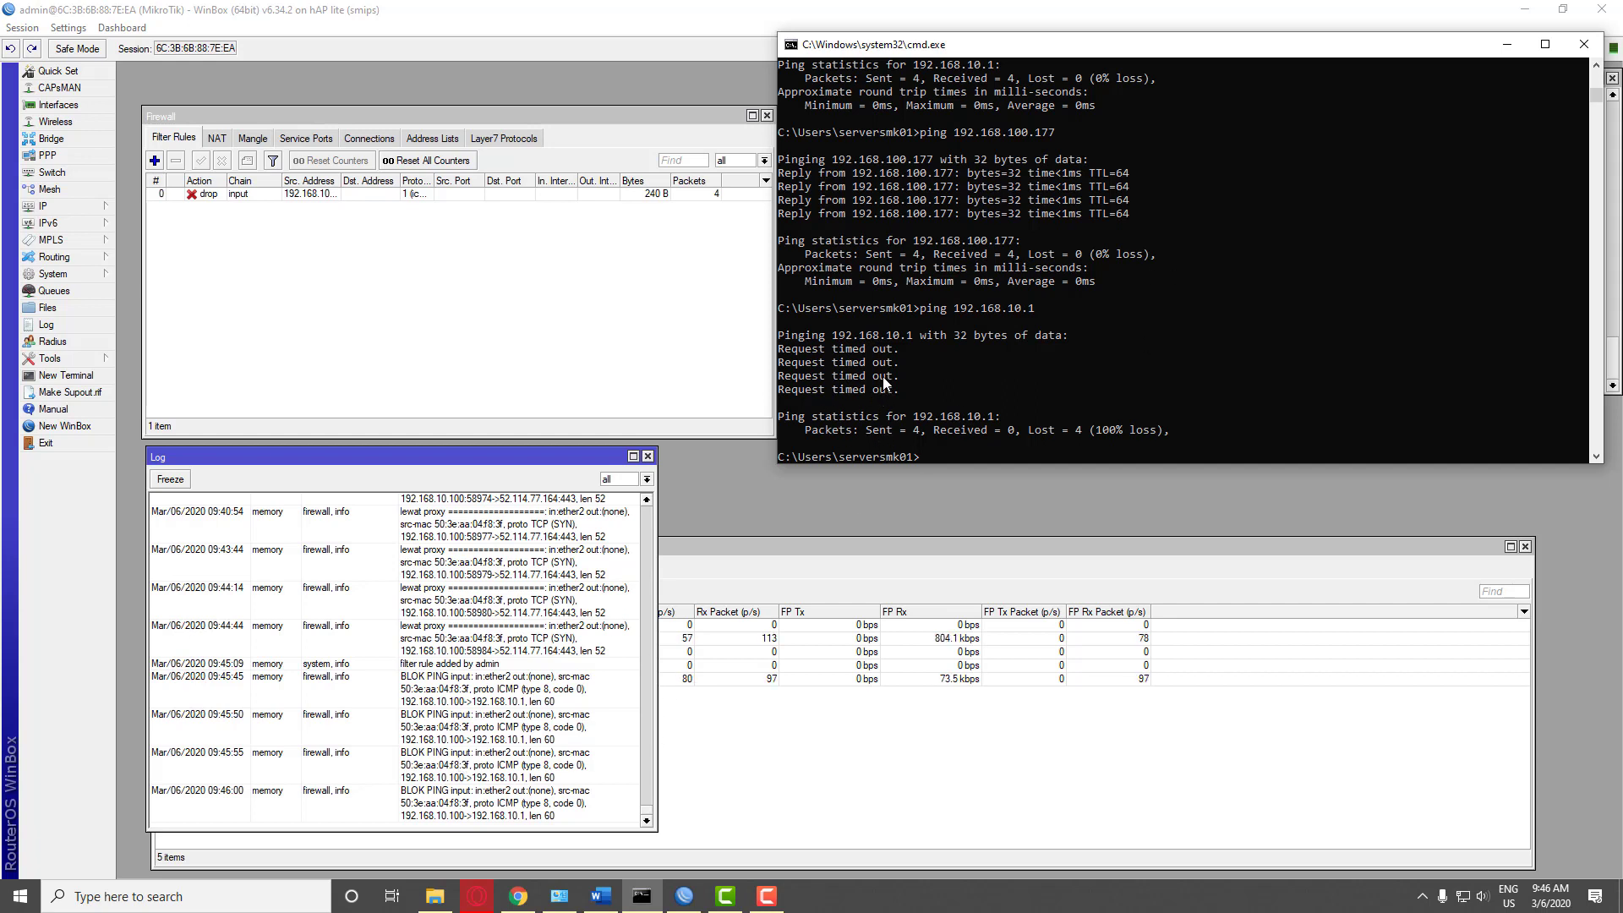
Change the ping-block rule's action to reject with icmp network unreachable, and save the rule
click(558, 331)
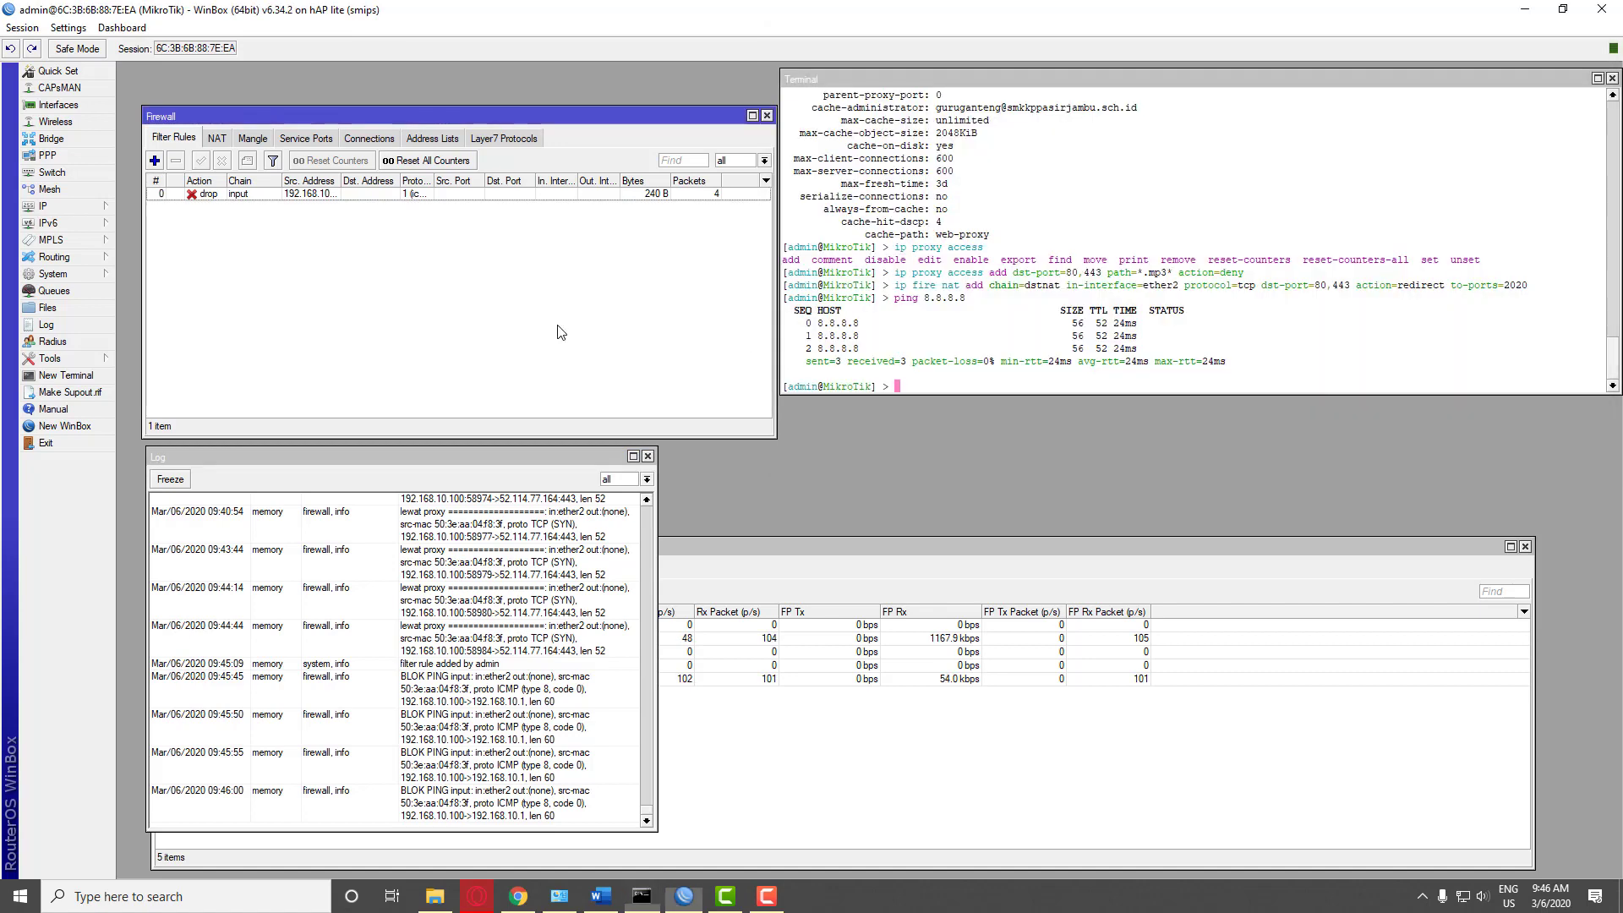
double_click(417, 196)
click(560, 231)
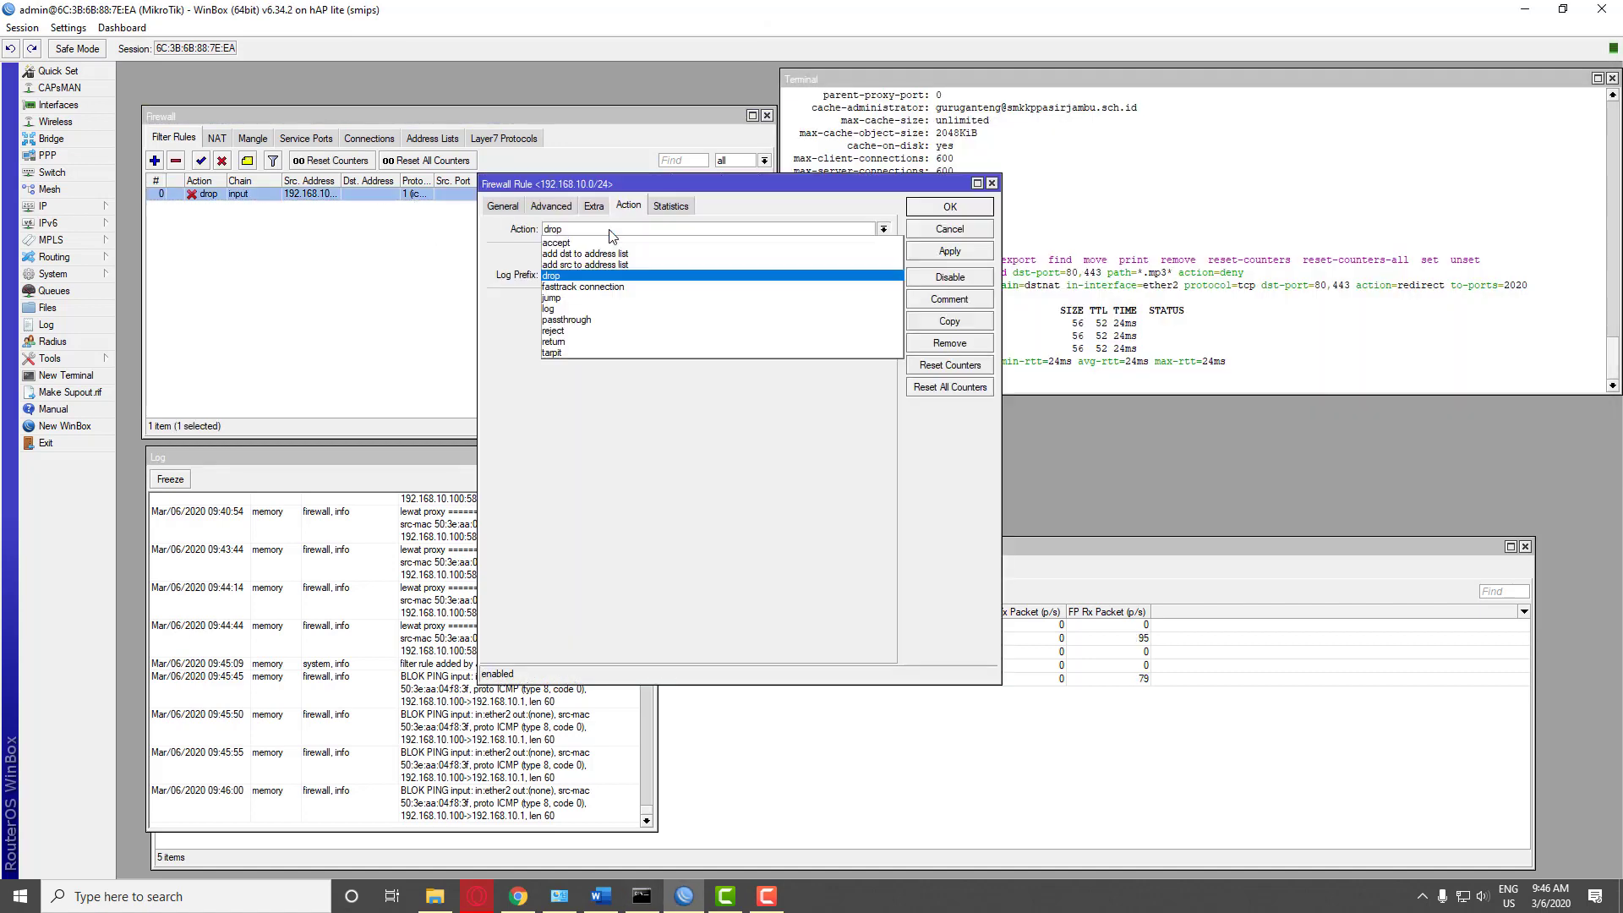
click(596, 332)
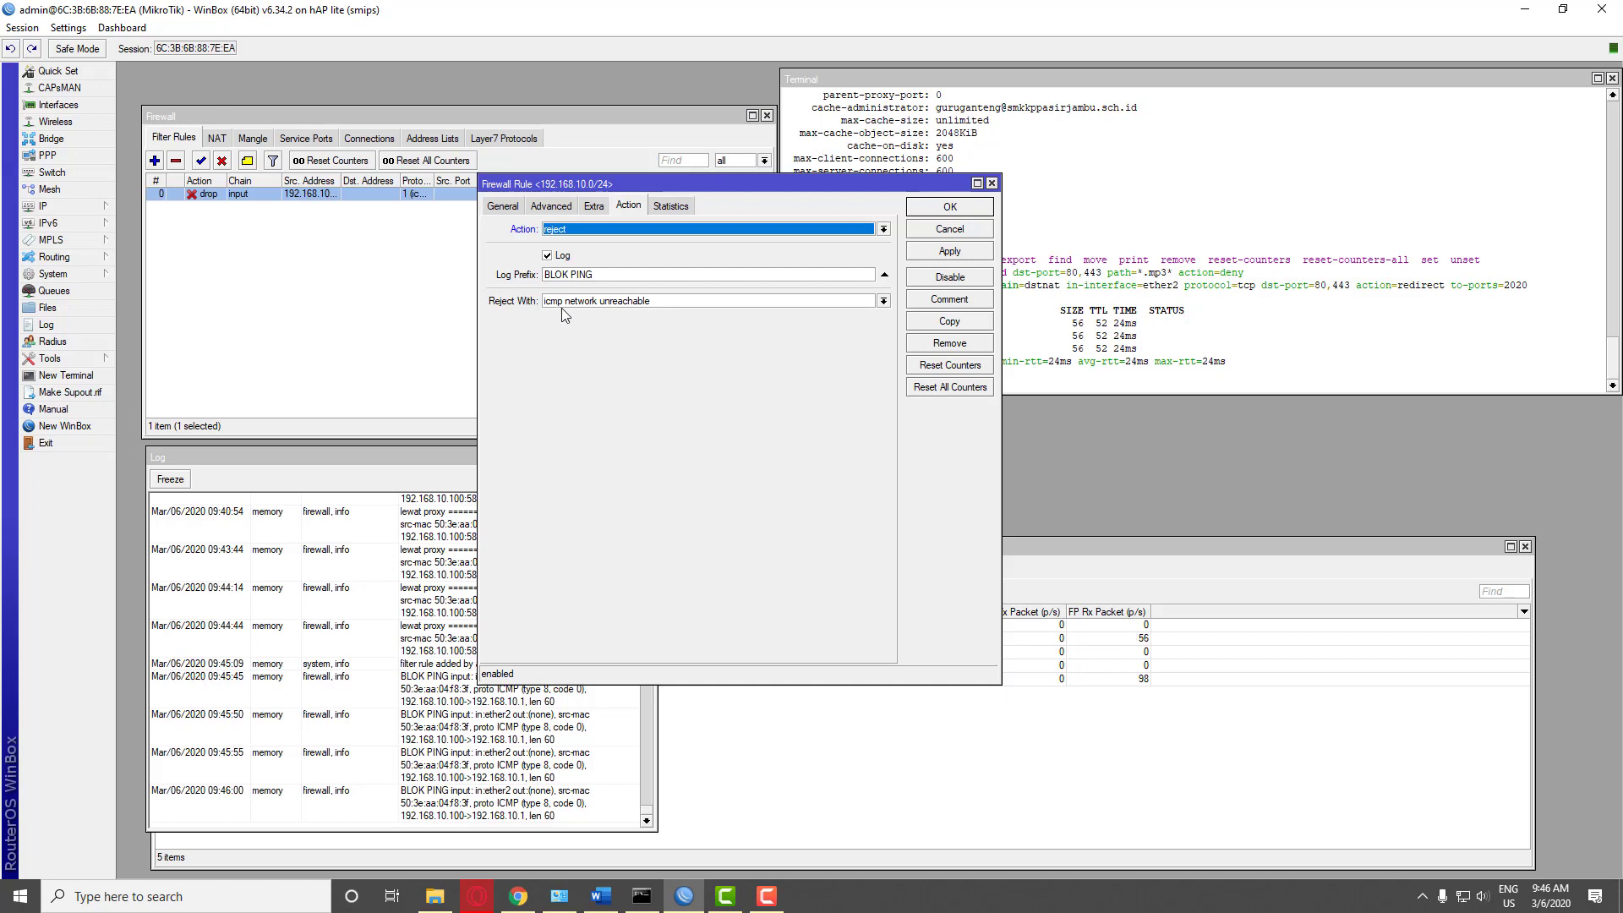
click(942, 256)
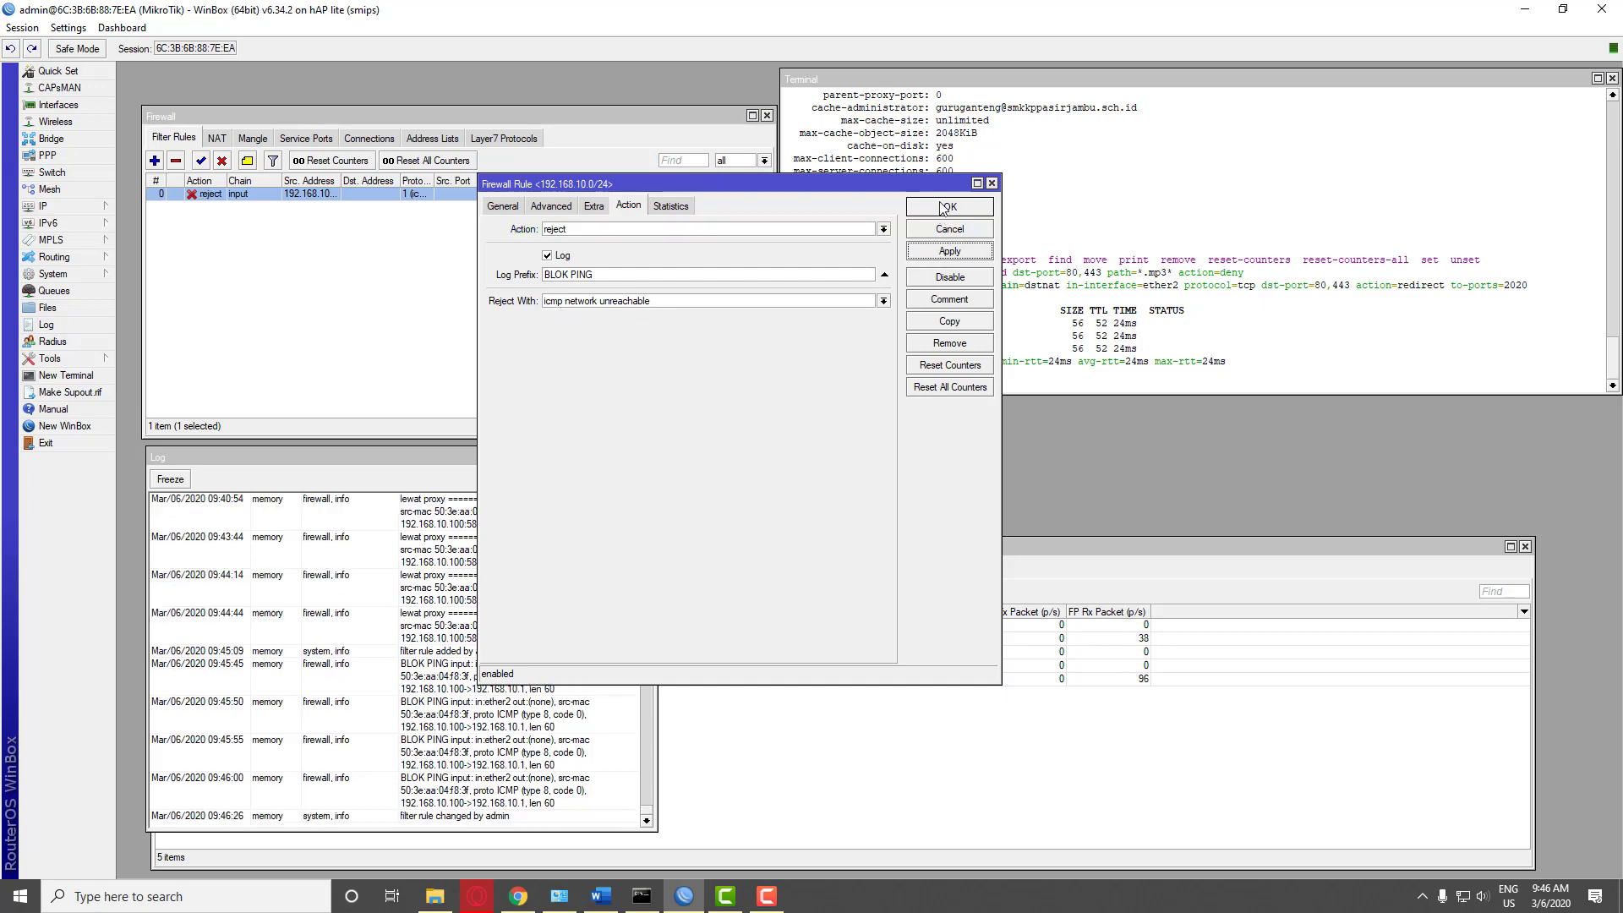
click(943, 207)
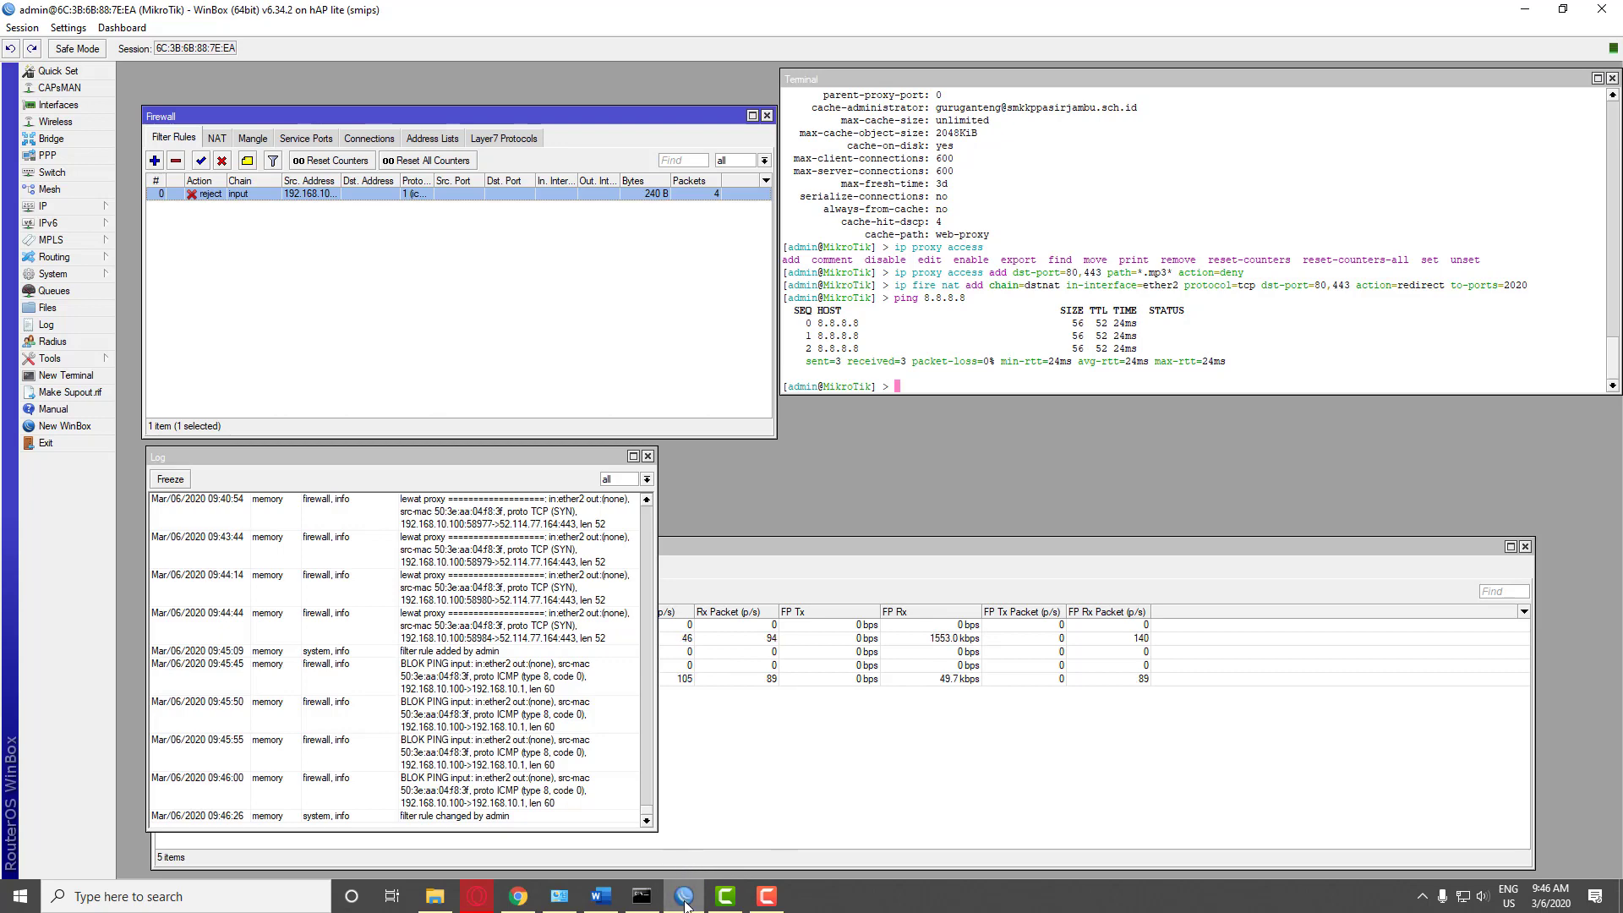
Ping 192.168.10.1 again from the Command Prompt to test the reject action
click(642, 895)
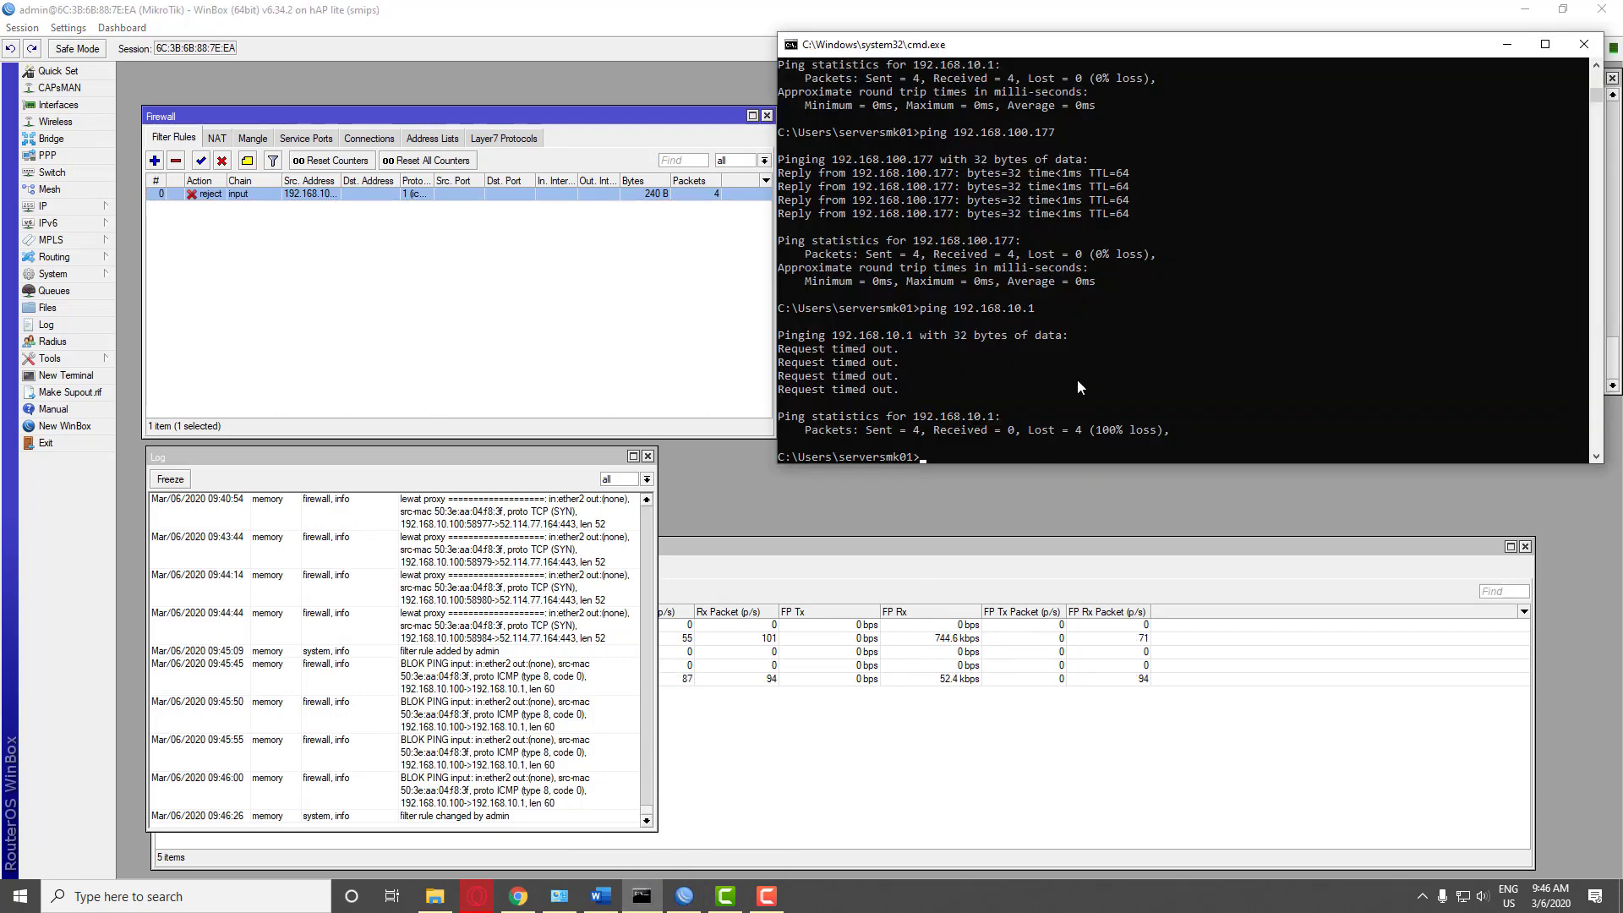
key(Up)
key(Return)
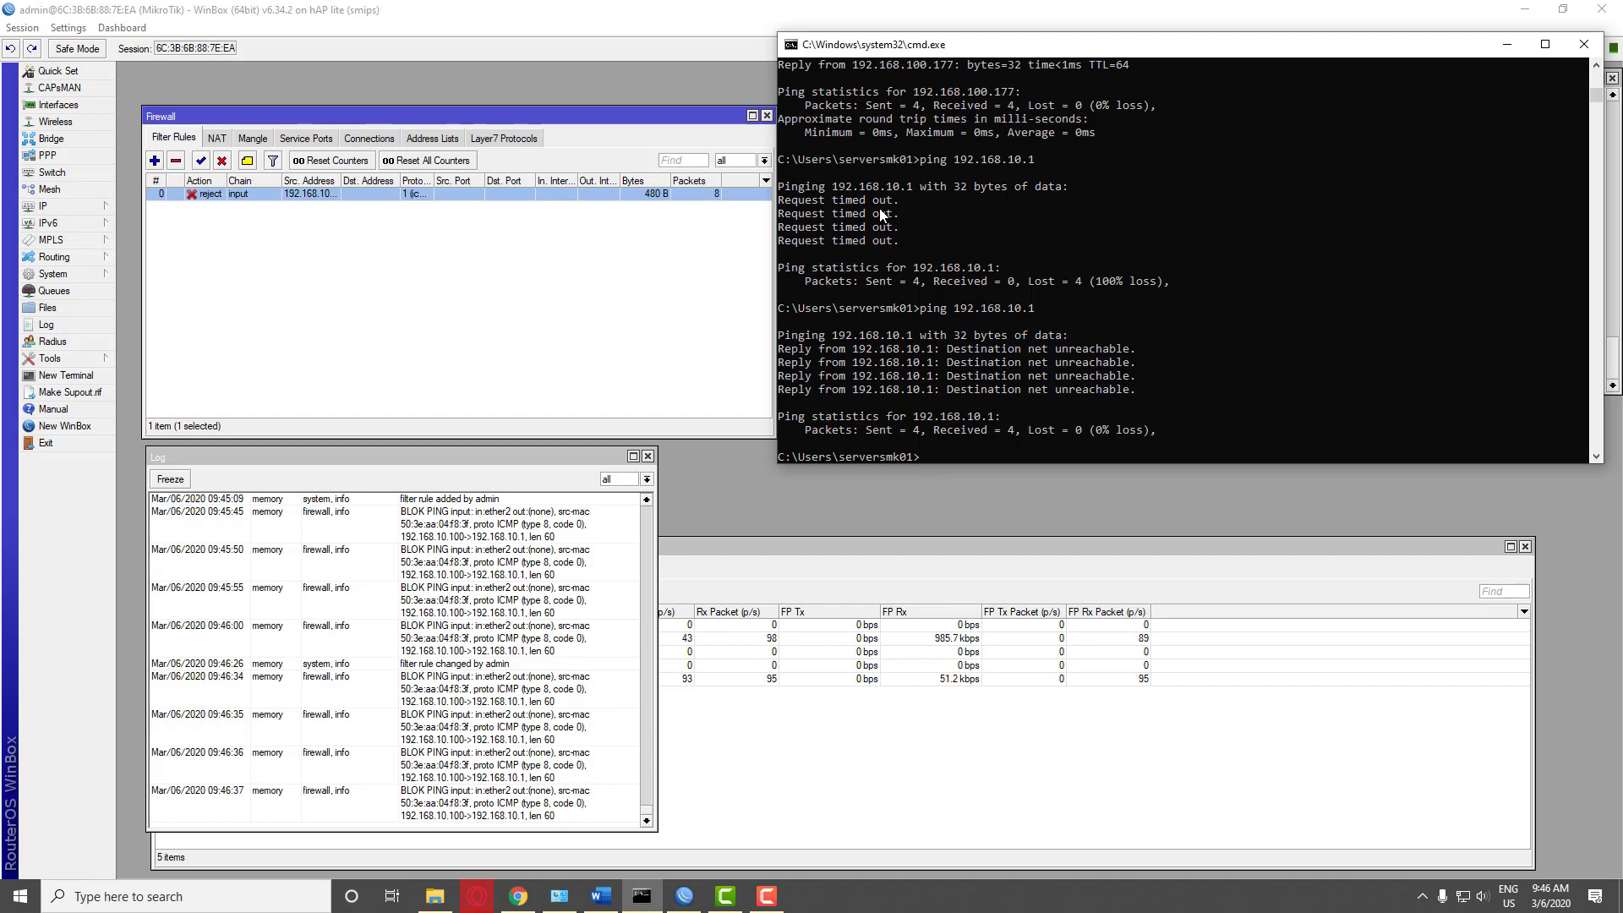
Set the rule's reject response to icmp admin prohibited and save the rule
double_click(361, 197)
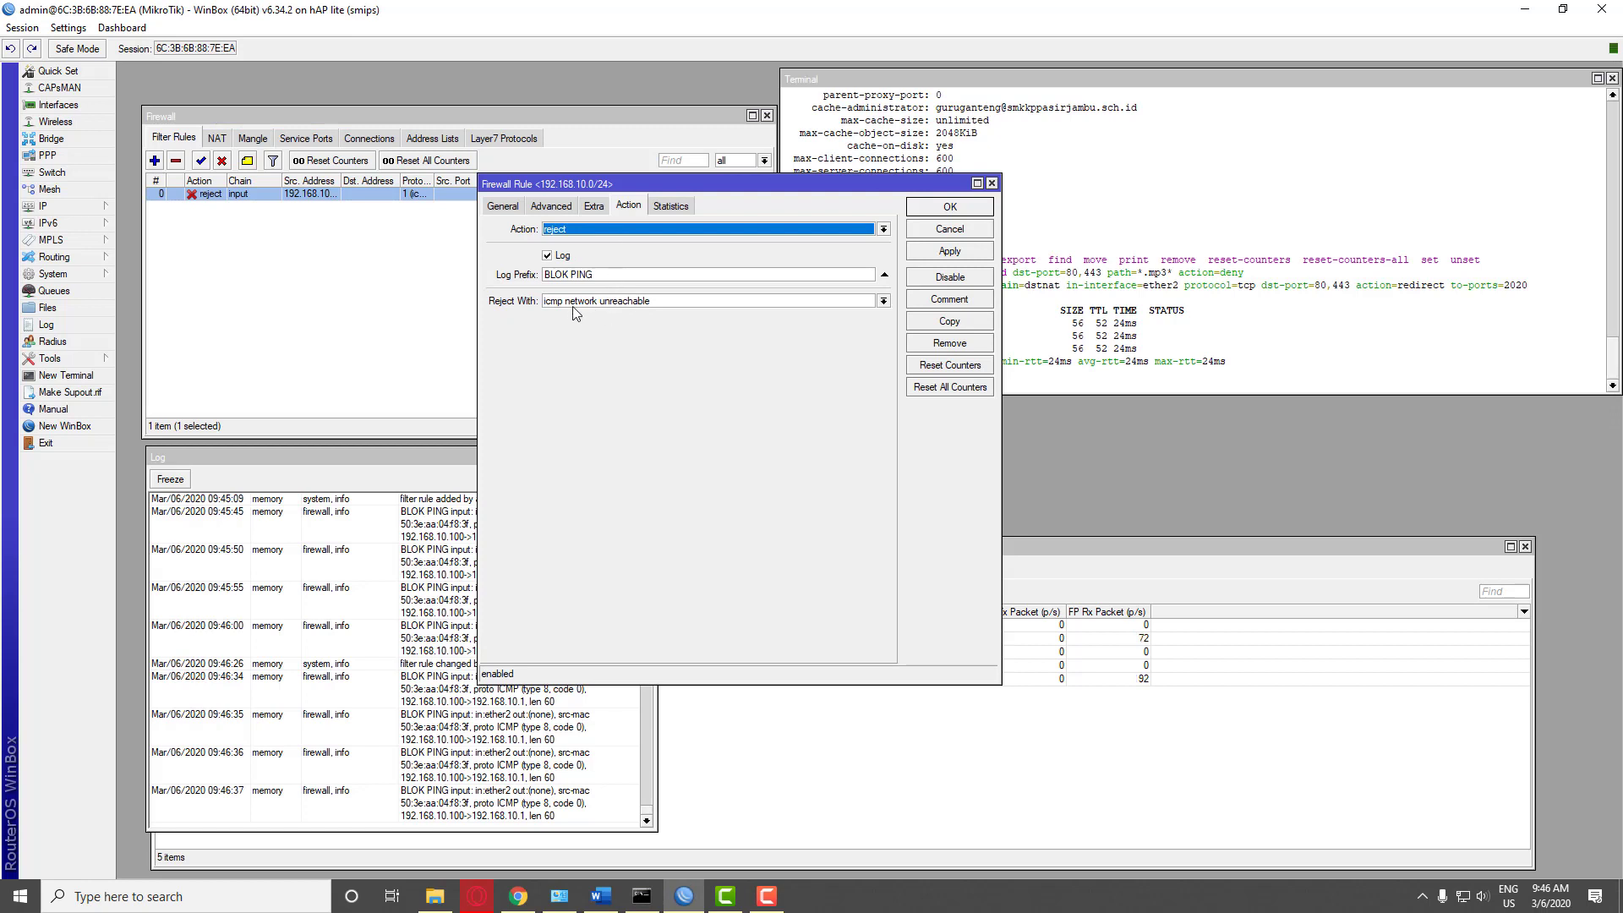
click(884, 301)
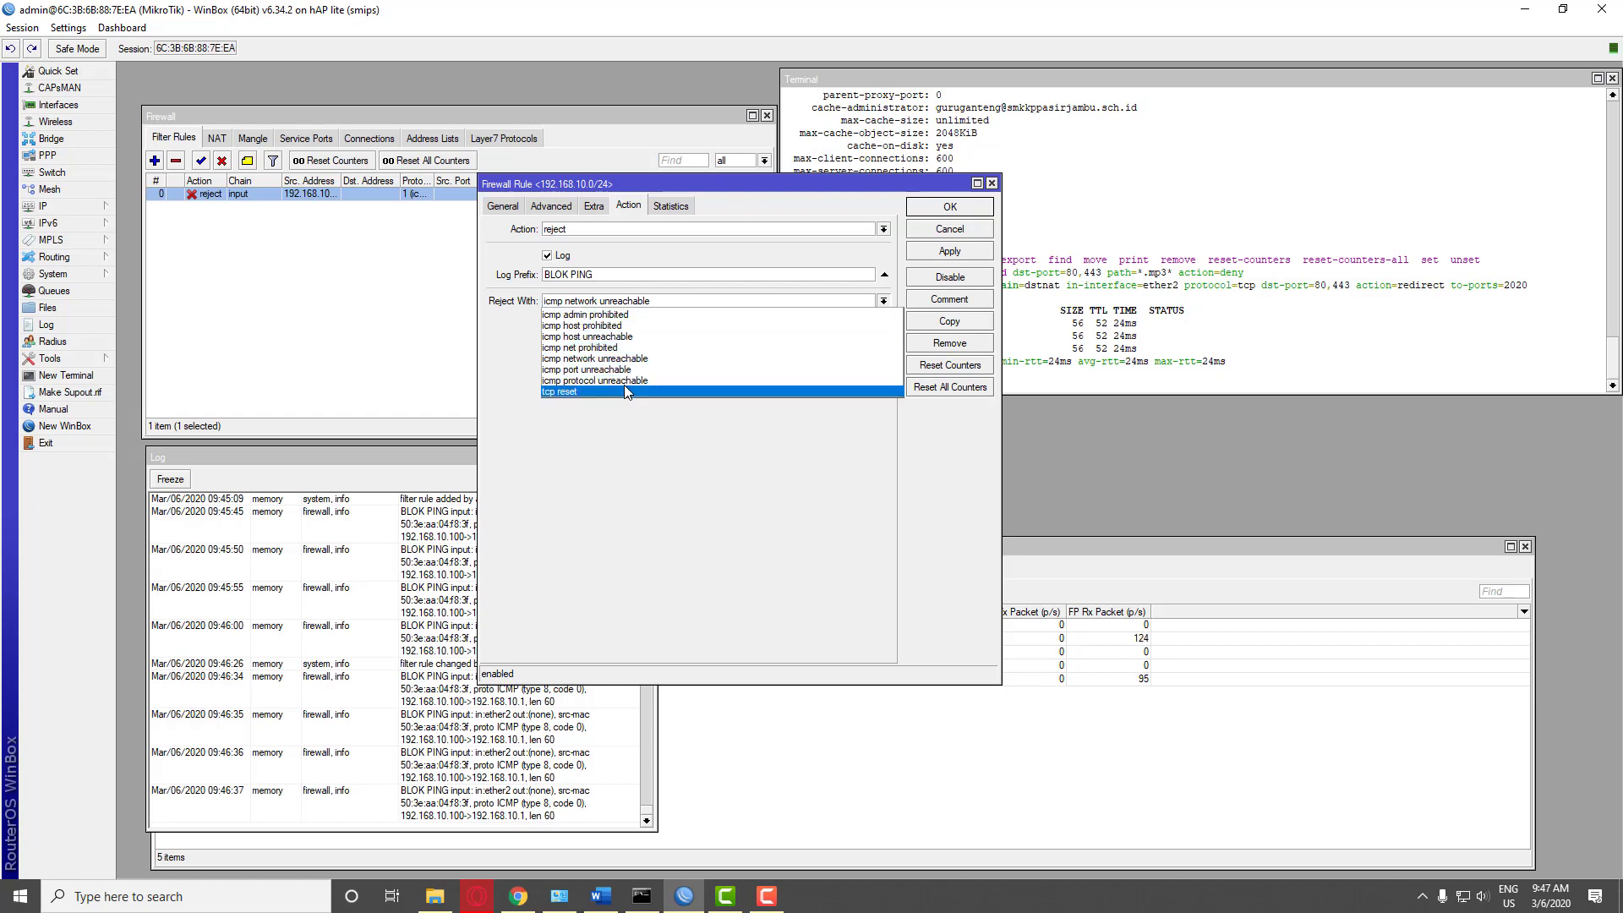
click(629, 315)
click(947, 252)
click(950, 207)
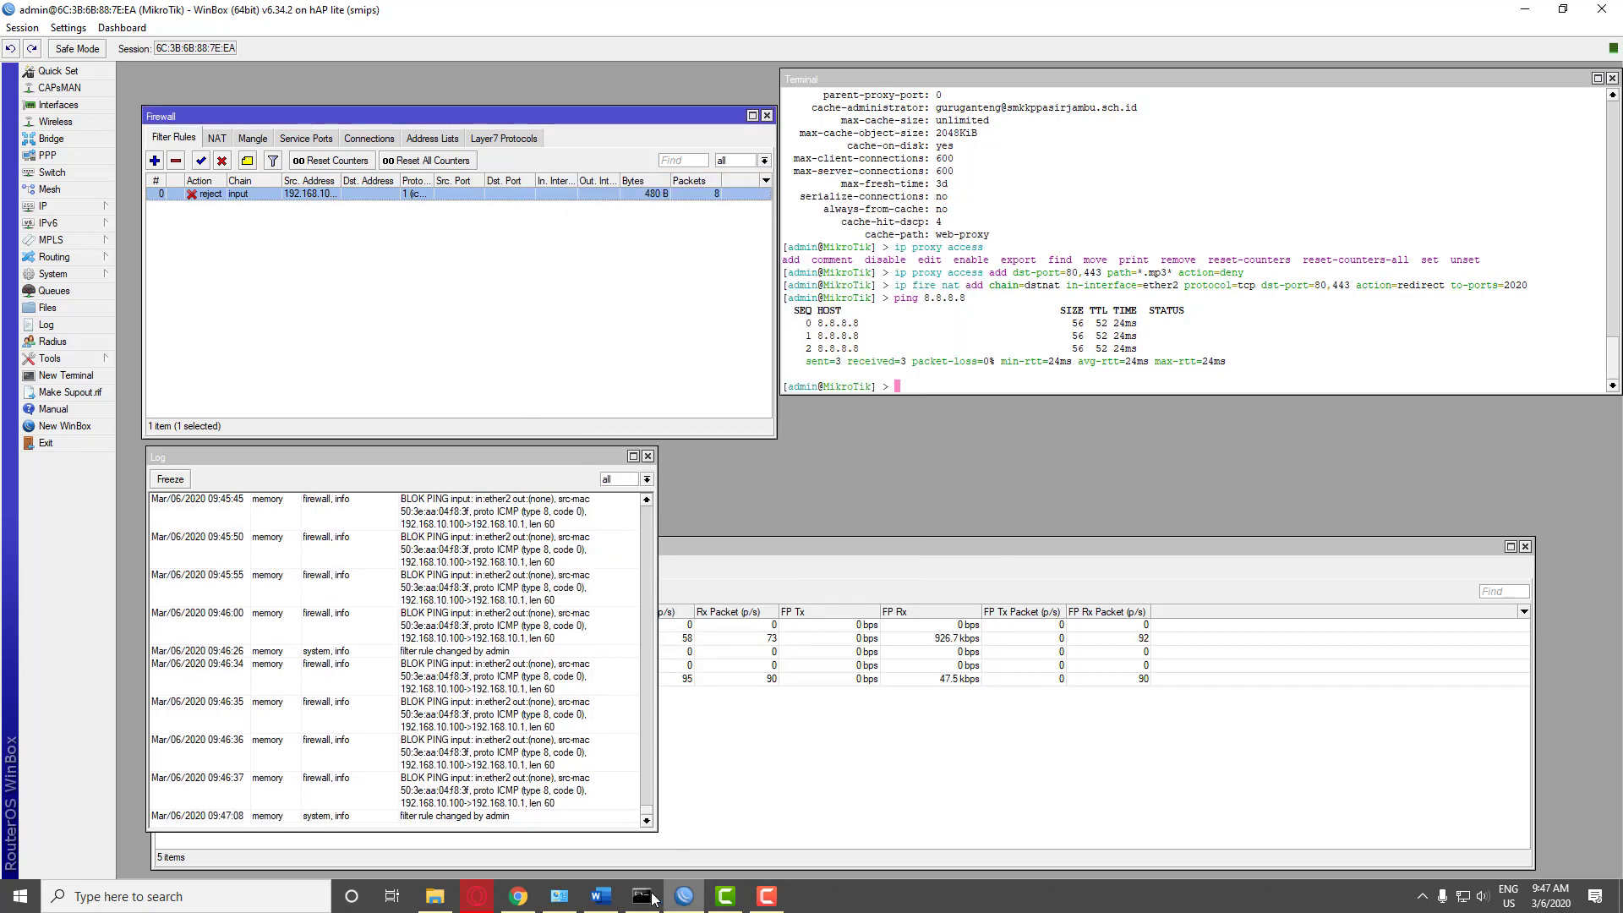
Repeat the ping to 192.168.10.1 to test the new reject response, and return to WinBox
click(642, 896)
key(Up)
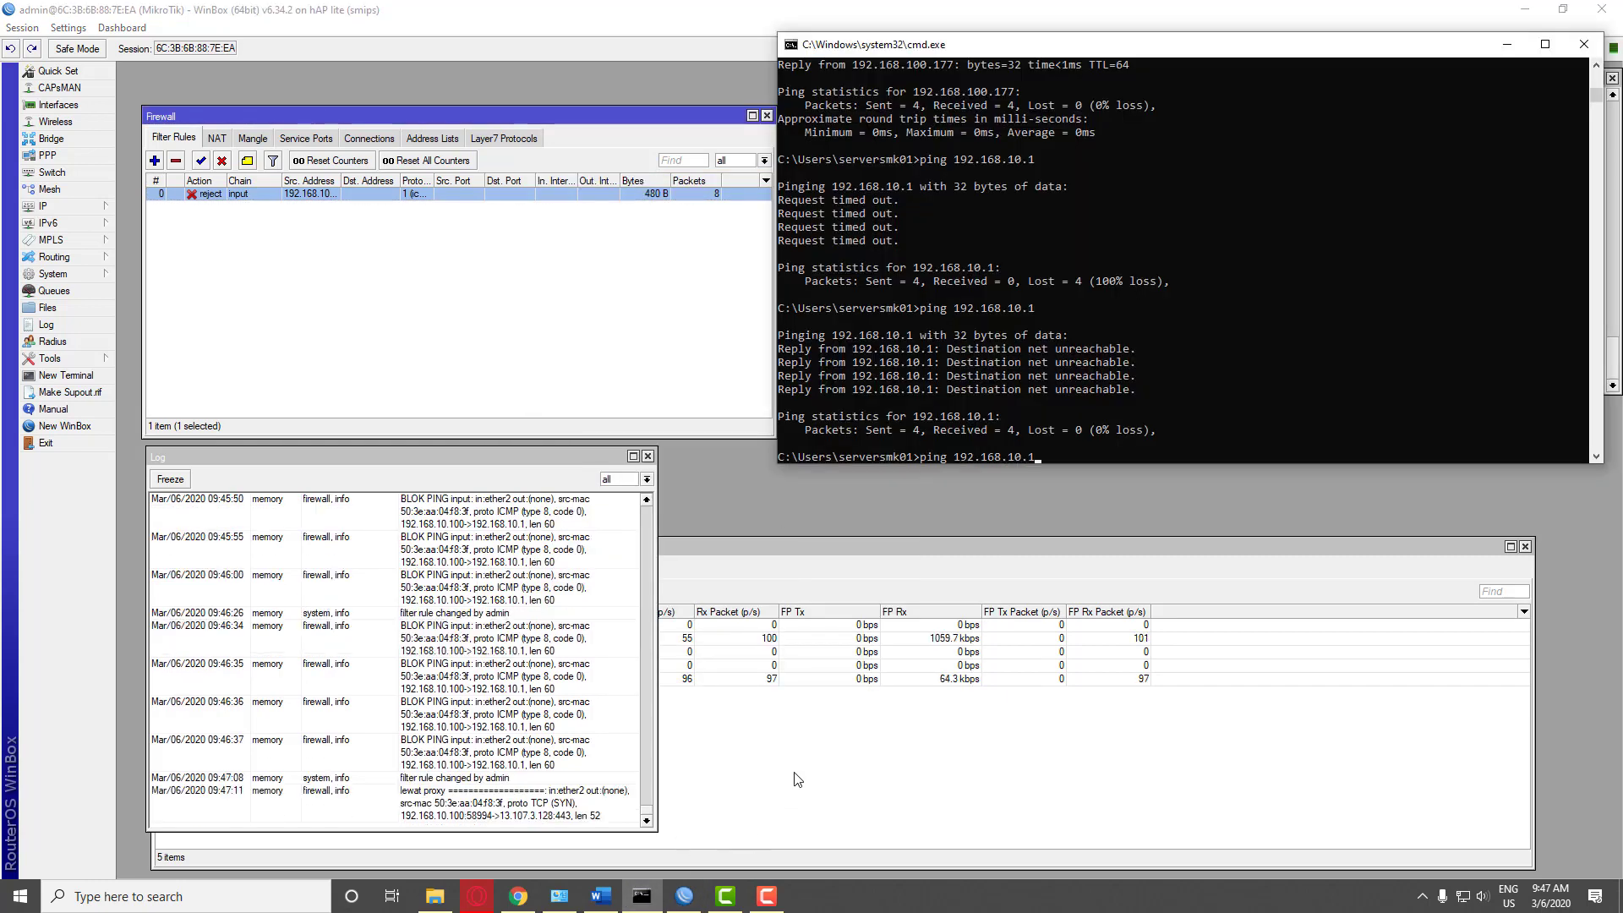
key(Return)
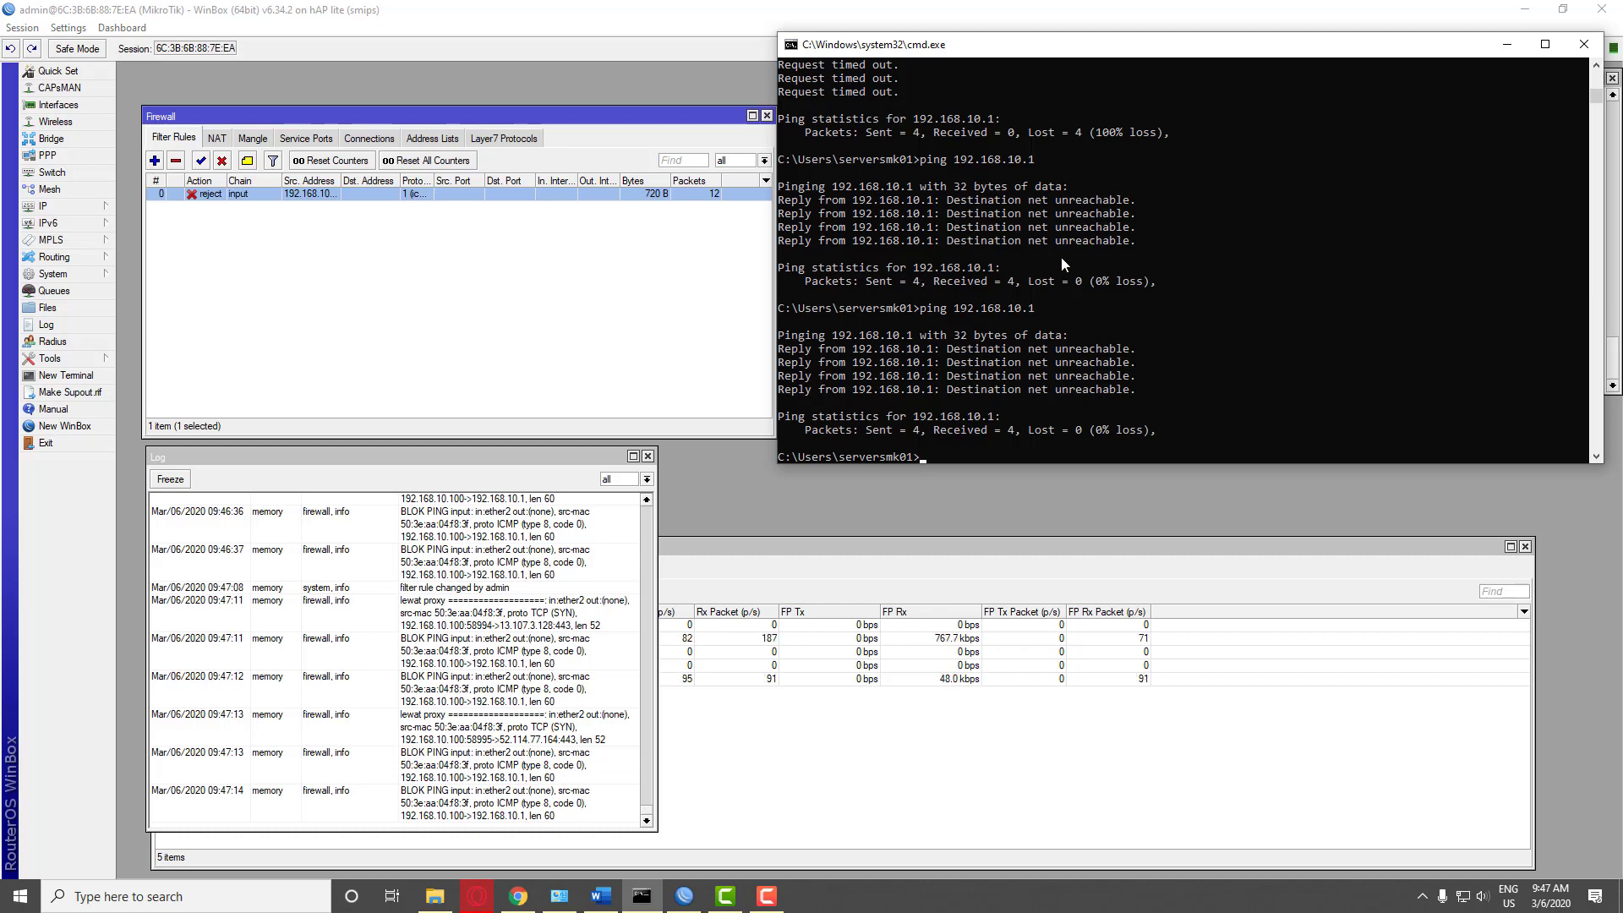
click(719, 333)
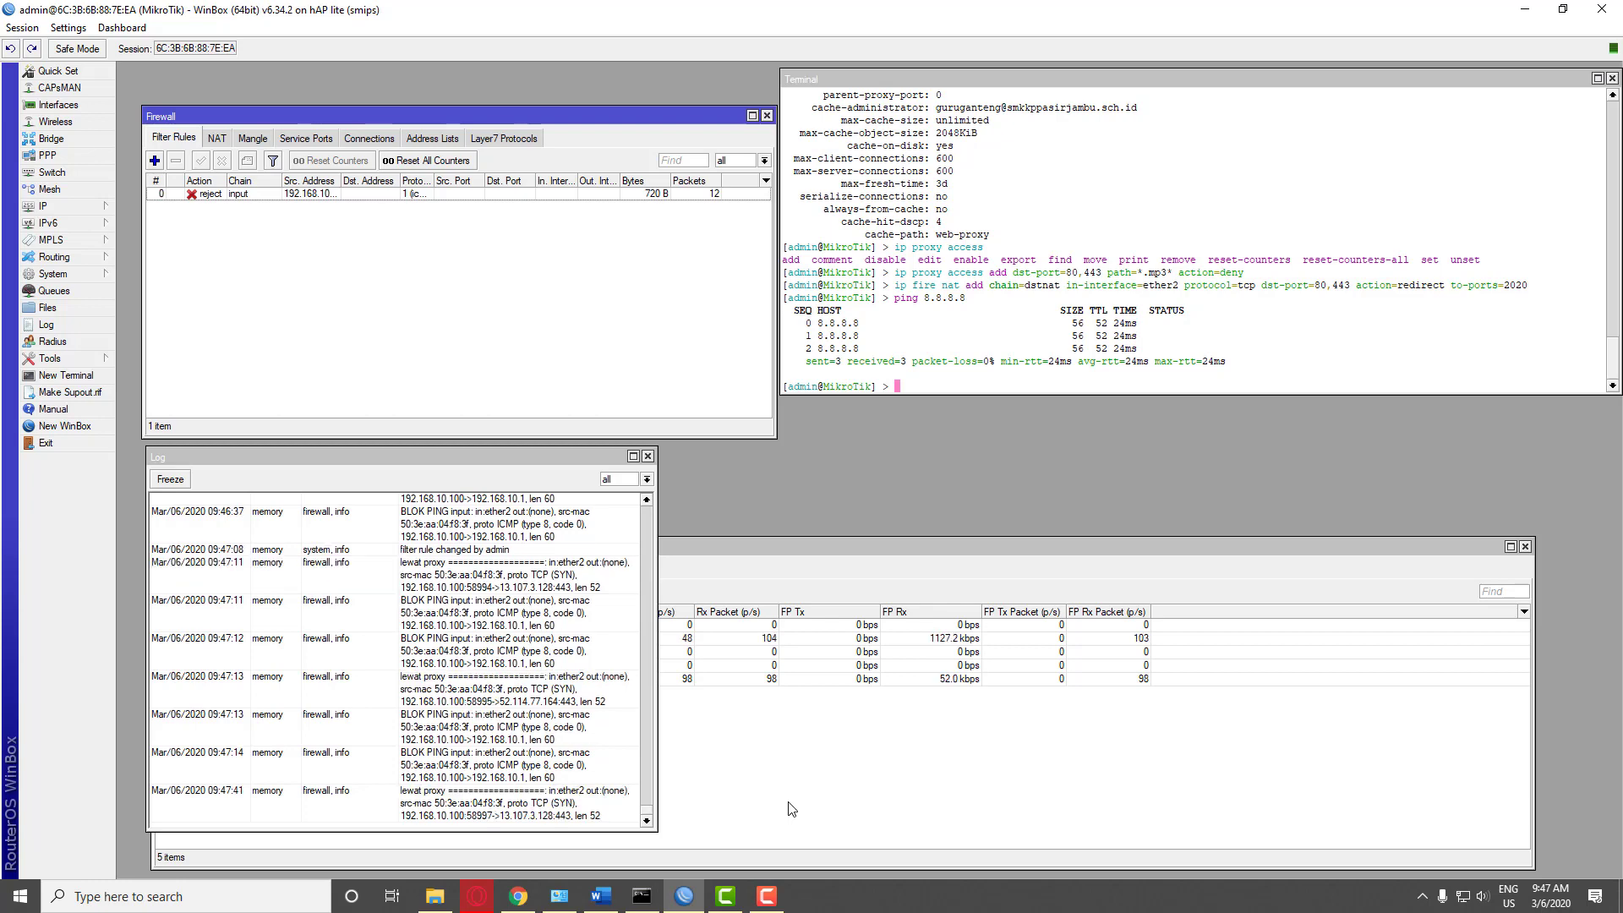
Ping 192.168.100.1 from the Command Prompt to test access to the network beyond wlan1
click(642, 896)
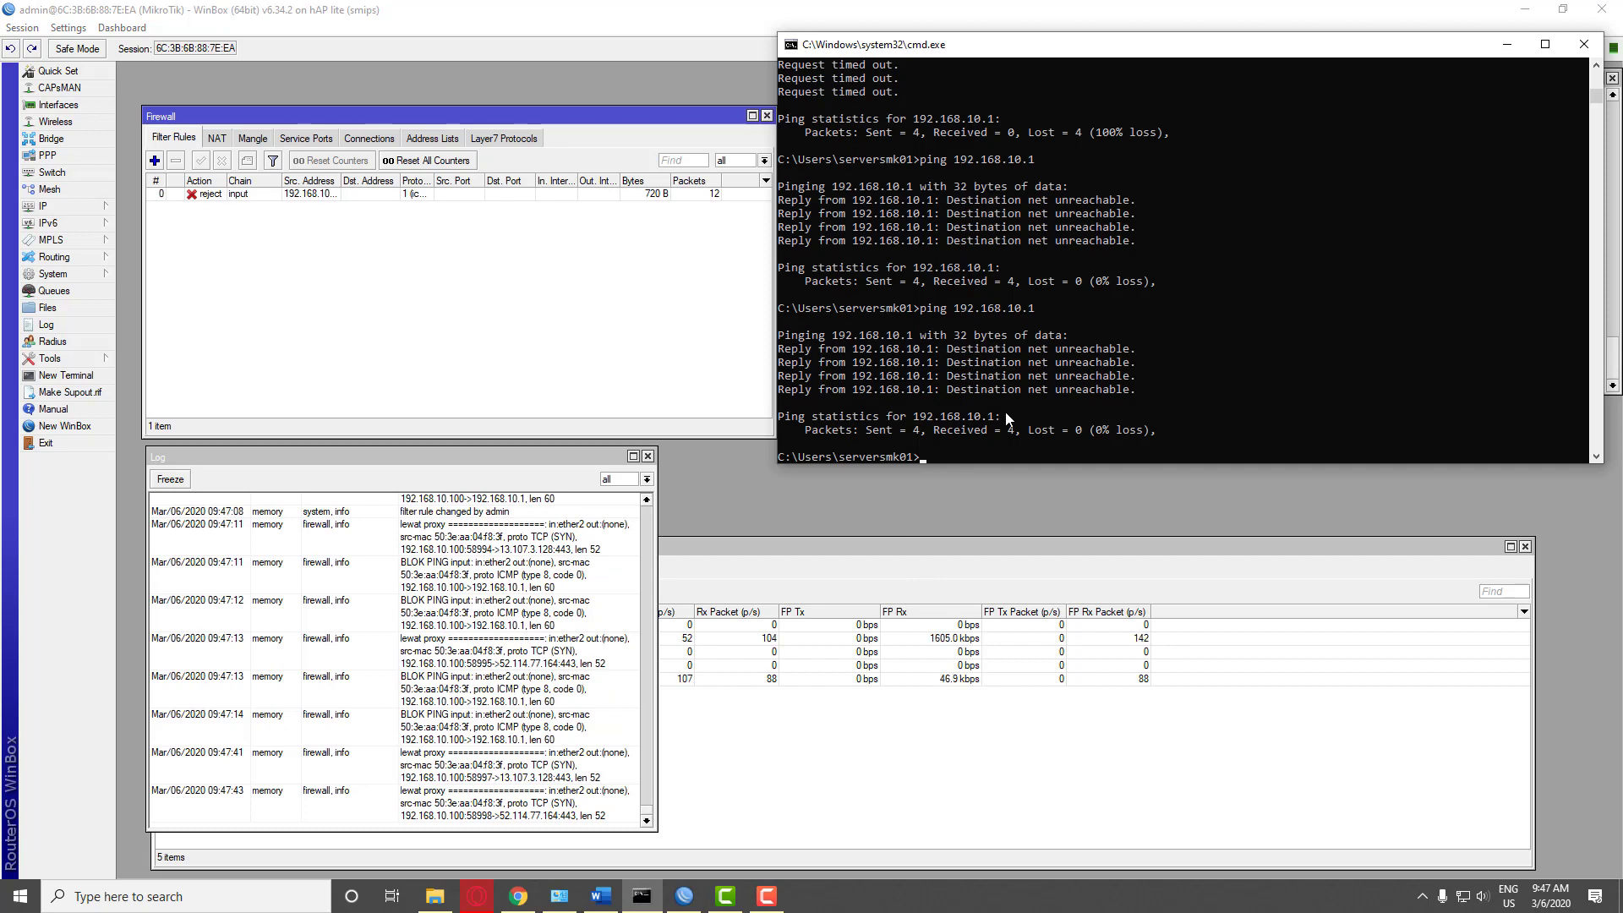
text(ping 192.168.100.1)
key(Return)
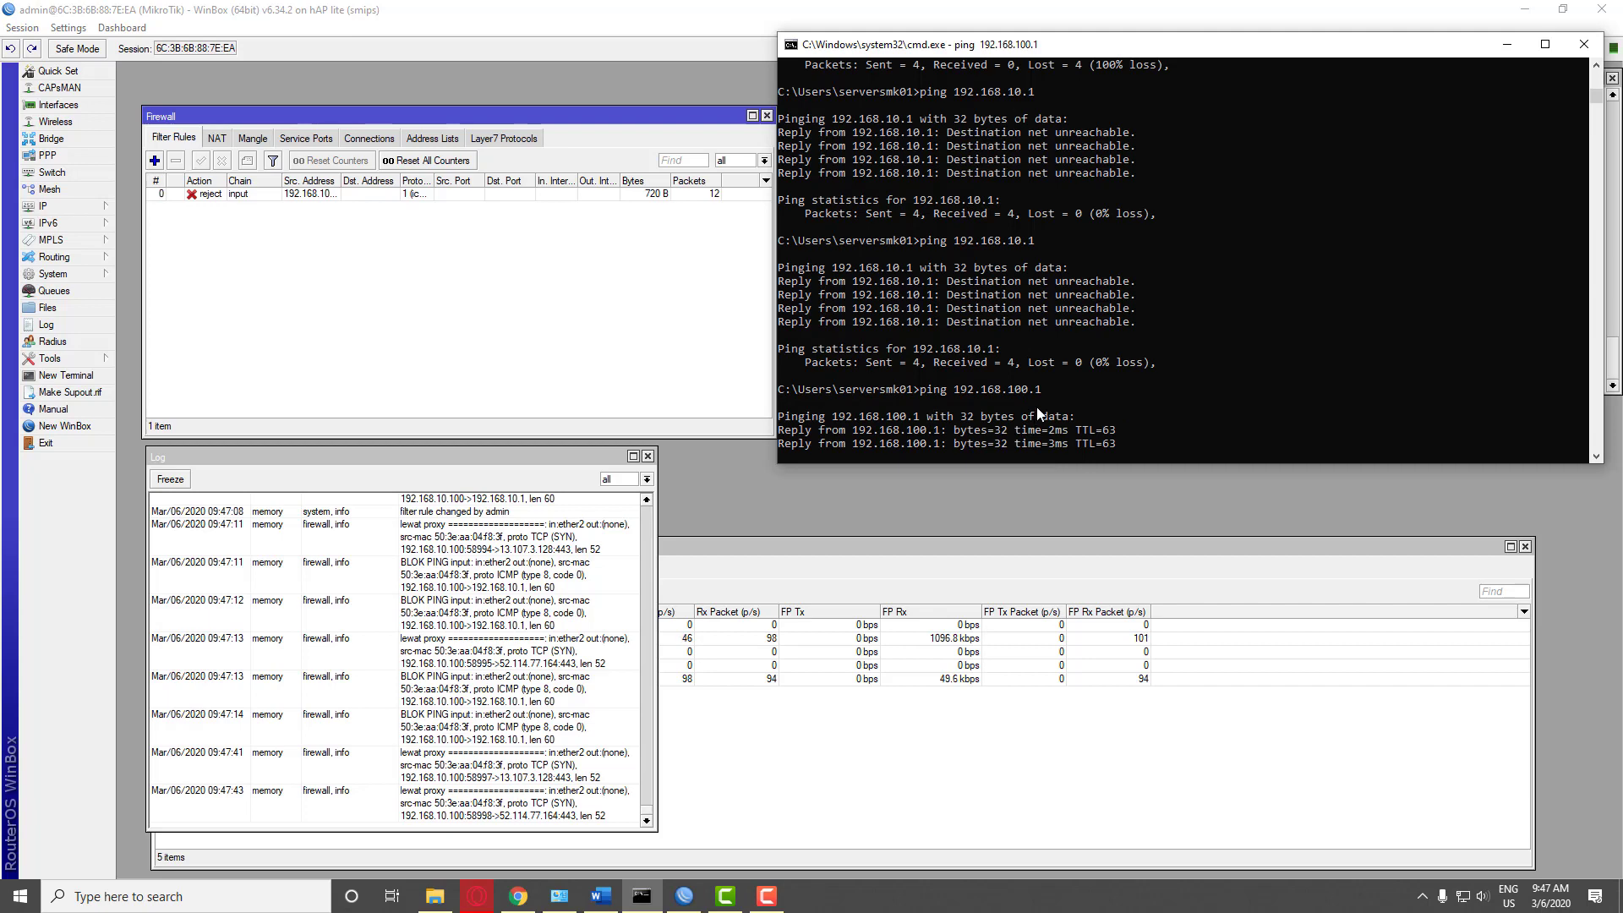
Check the wlan1 interface in the wireless tables and reopen the router's IP address list
click(88, 120)
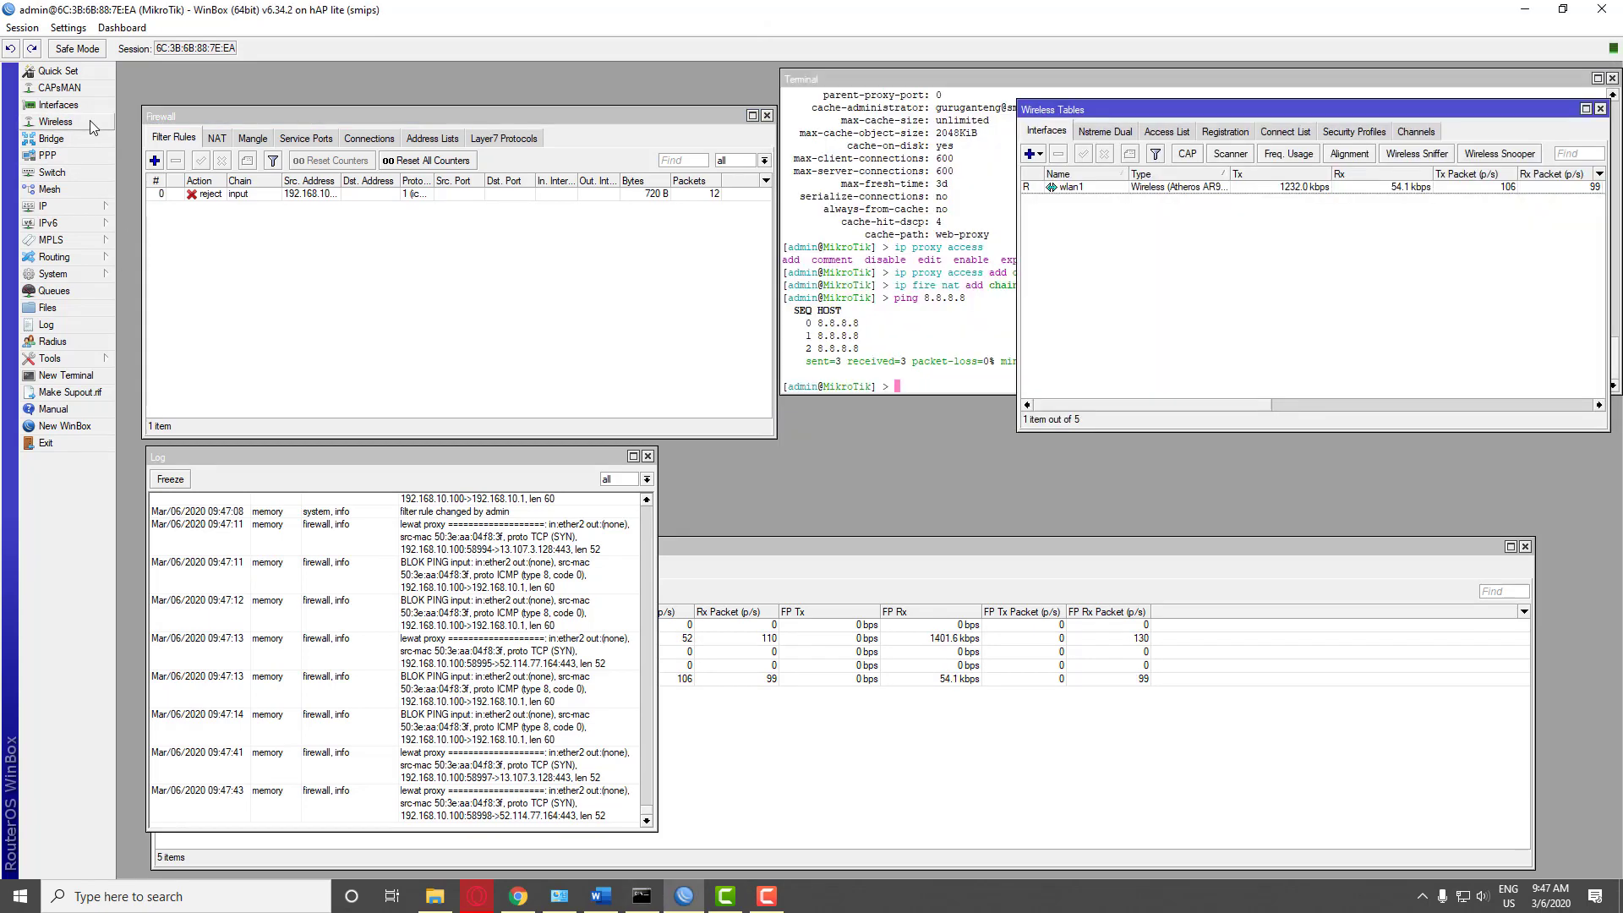
drag(1118, 122, 316, 252)
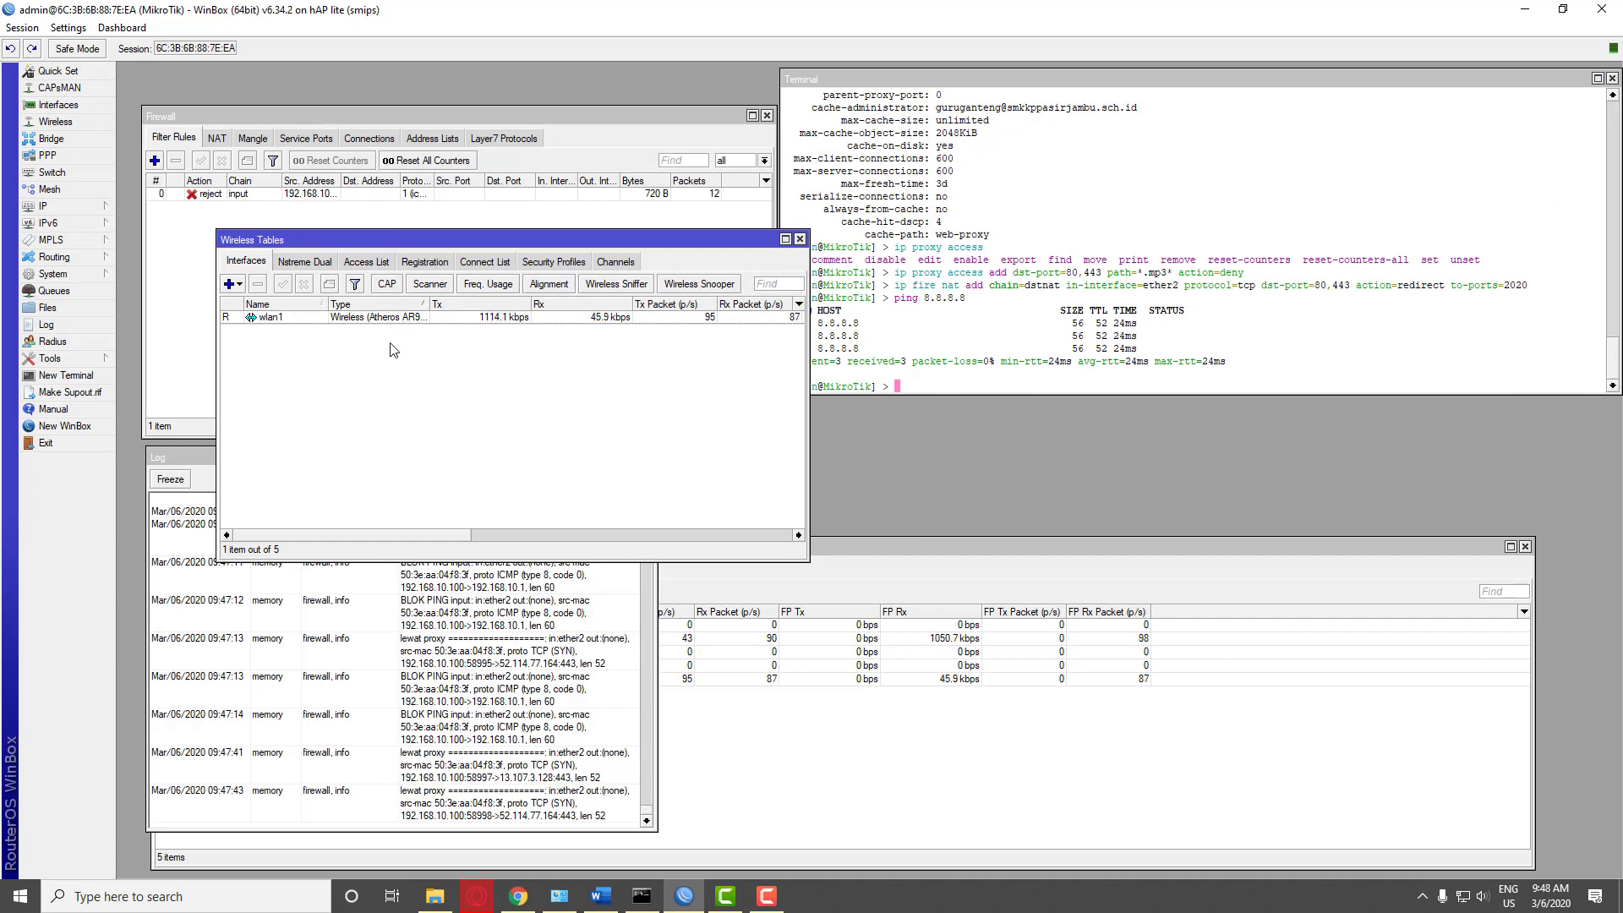
click(412, 320)
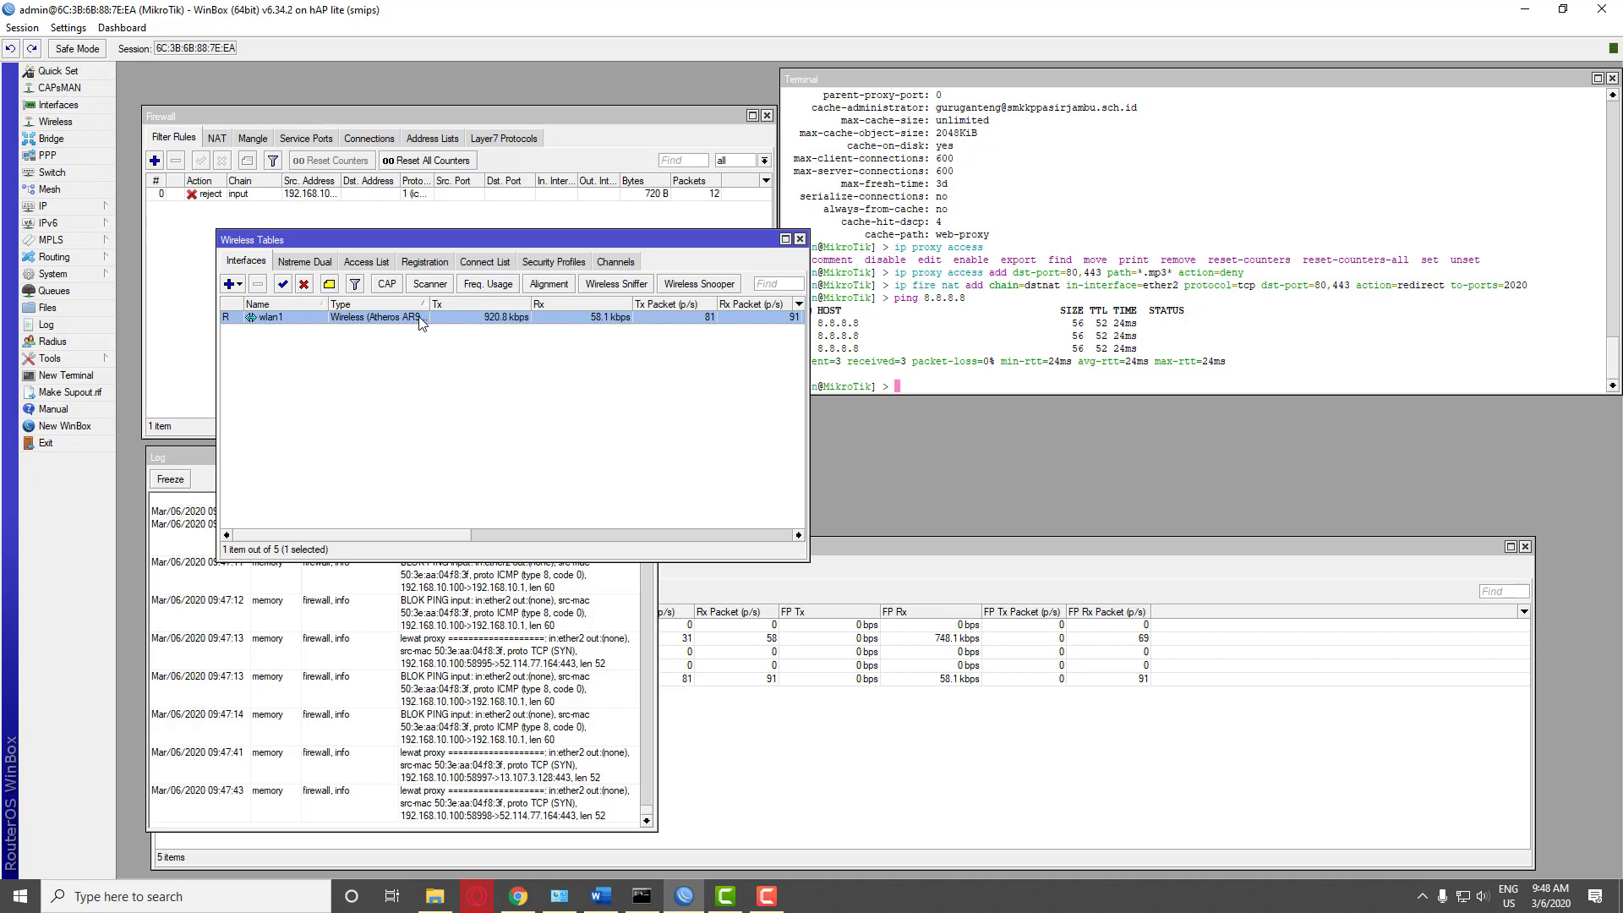
click(76, 207)
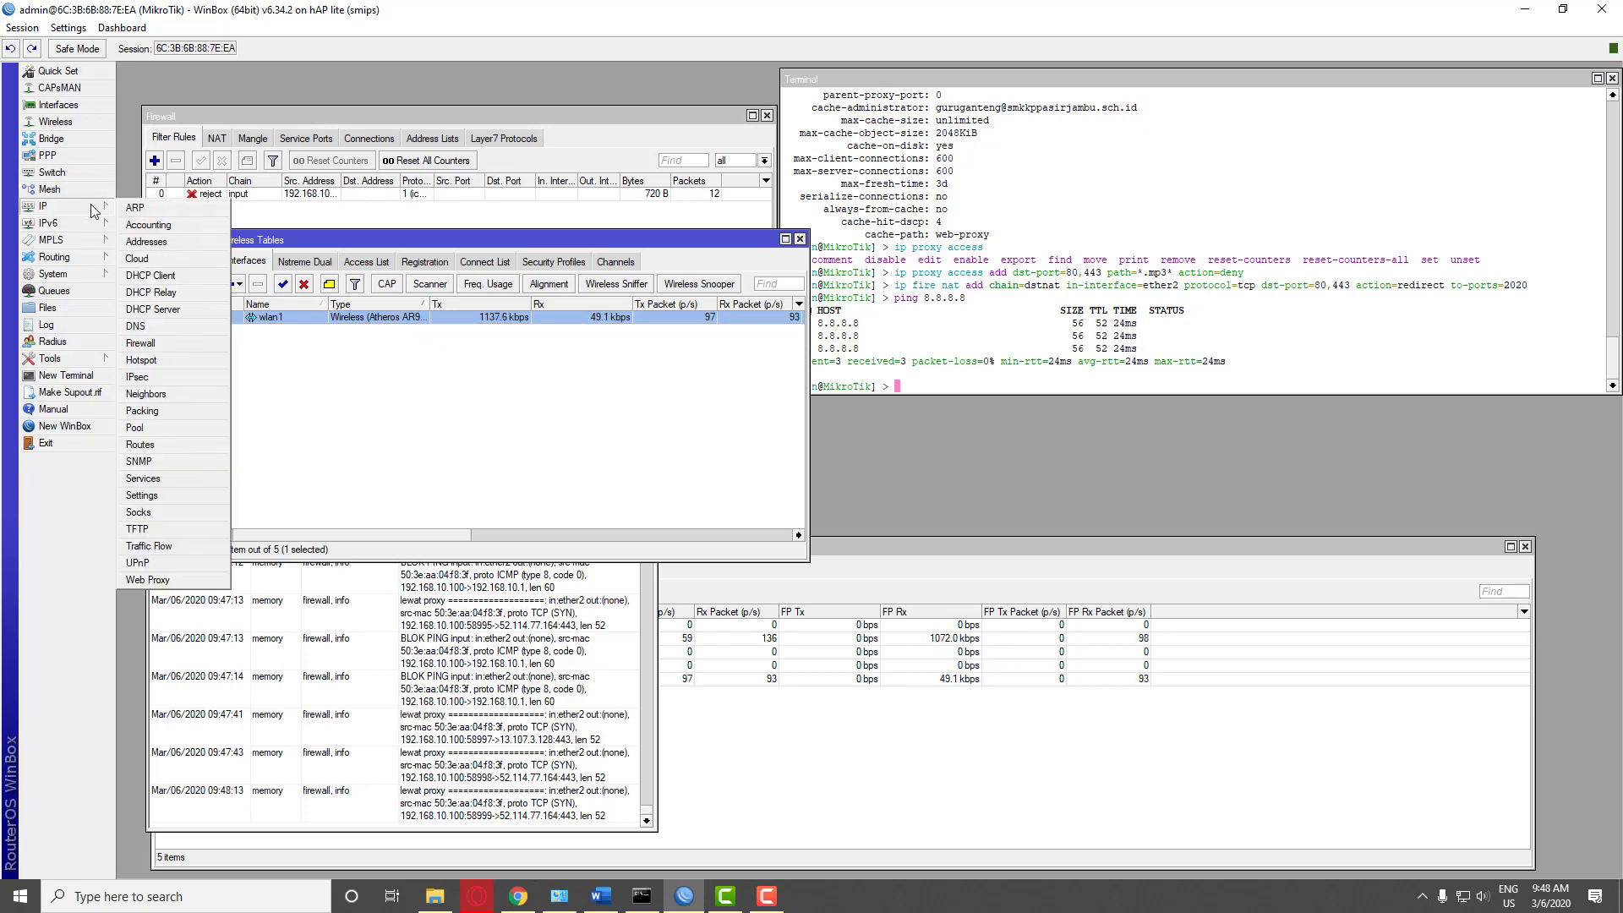
click(191, 242)
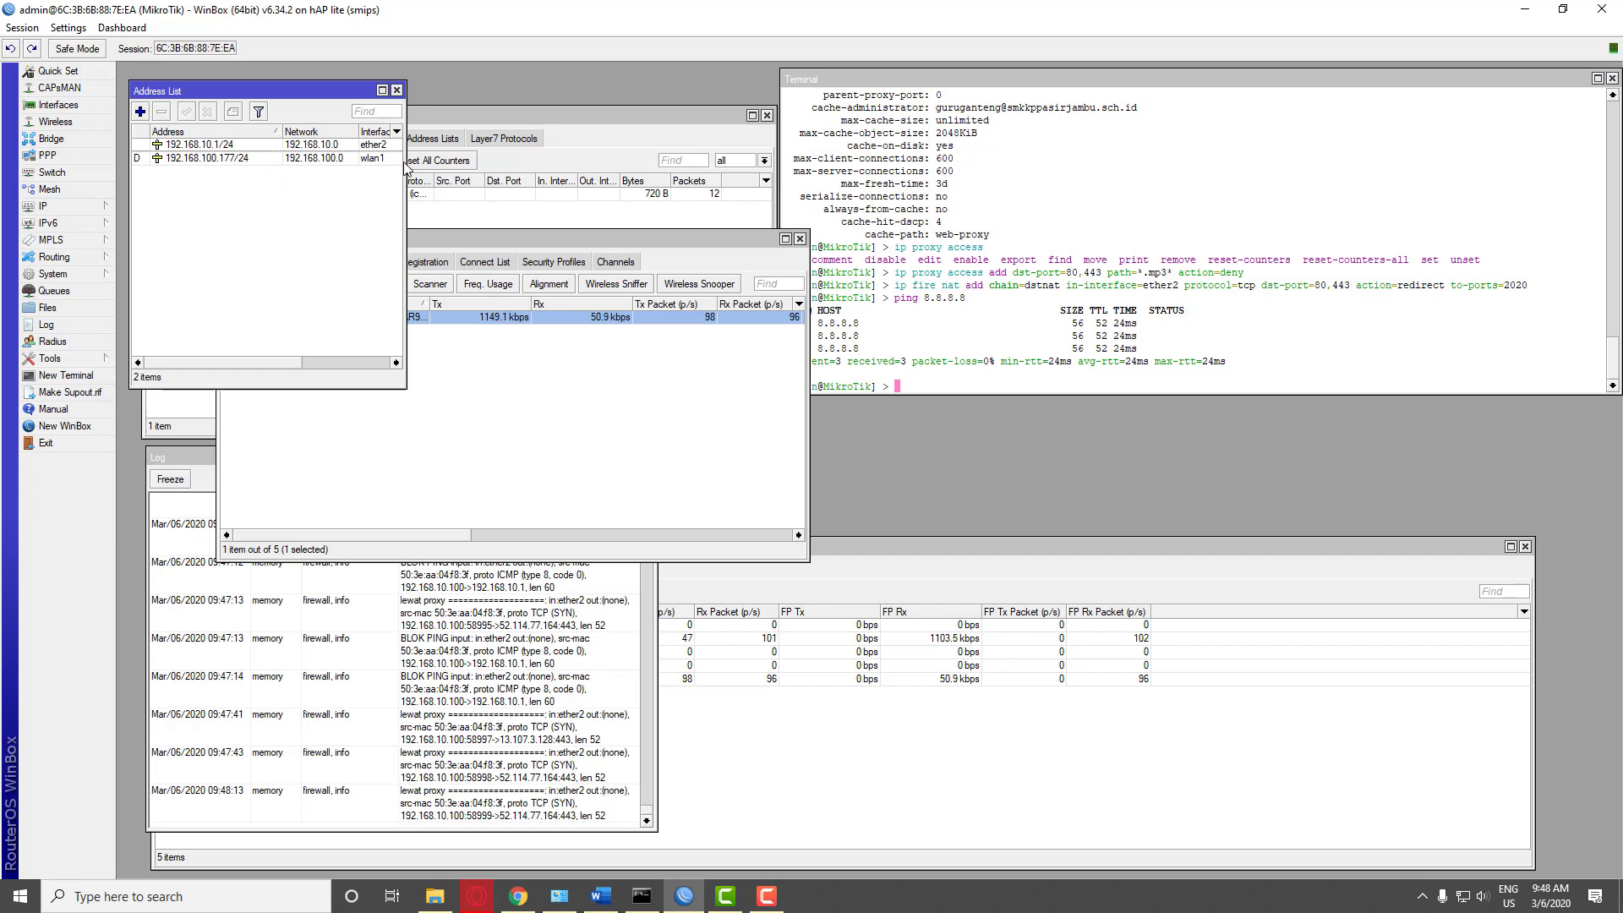
Widen the address list to examine the interface column and the wlan1 address, and close the list
drag(404, 169, 526, 170)
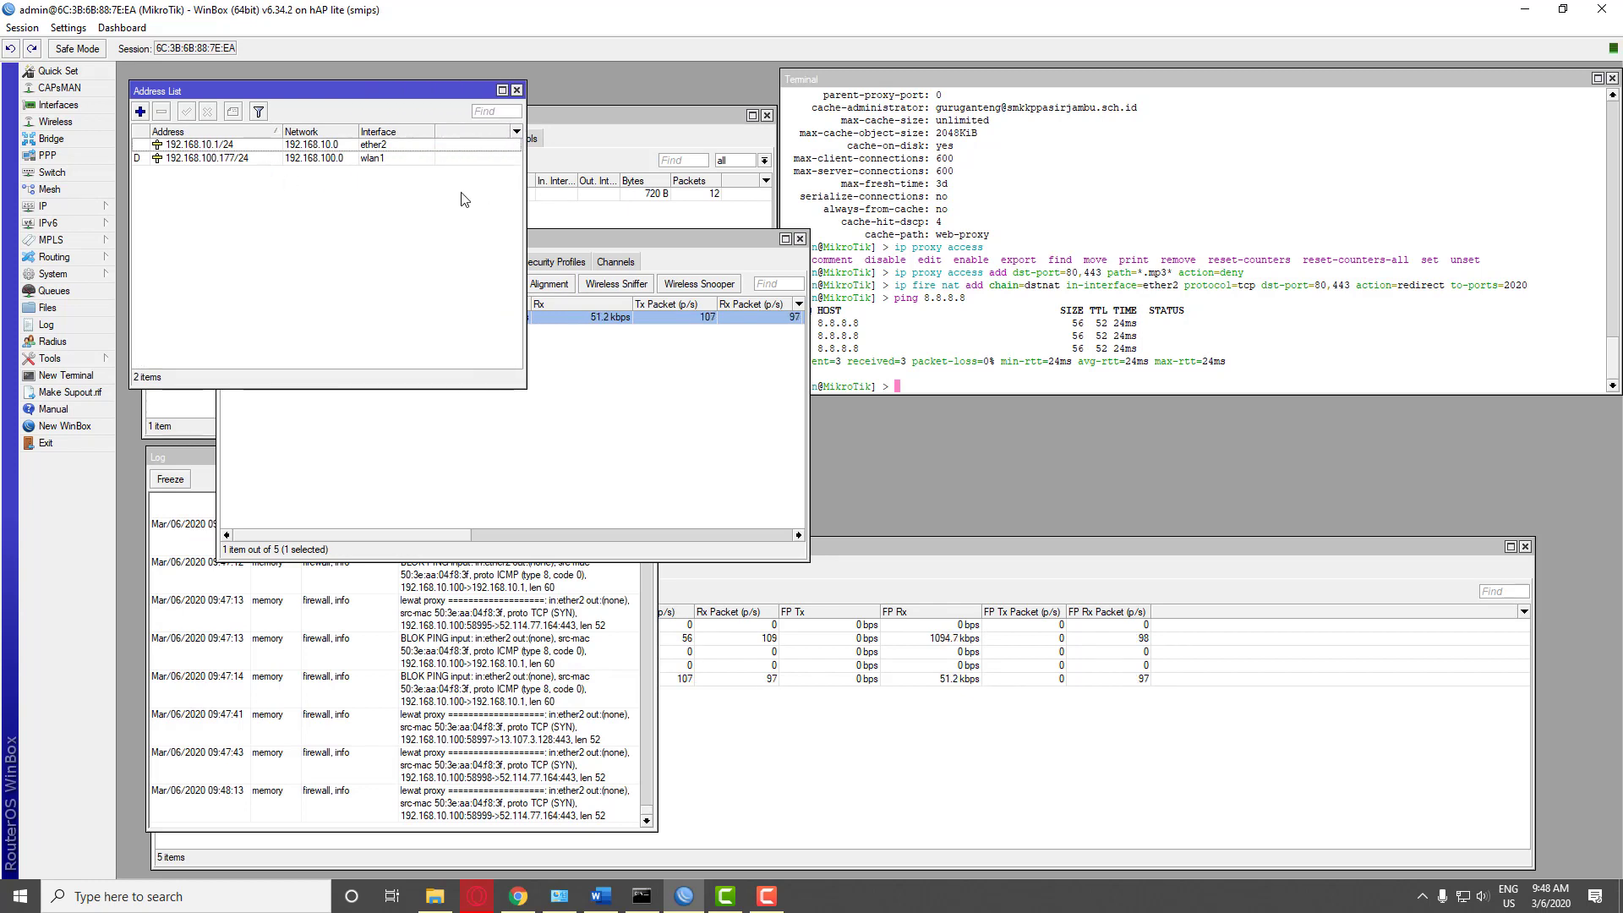
click(203, 165)
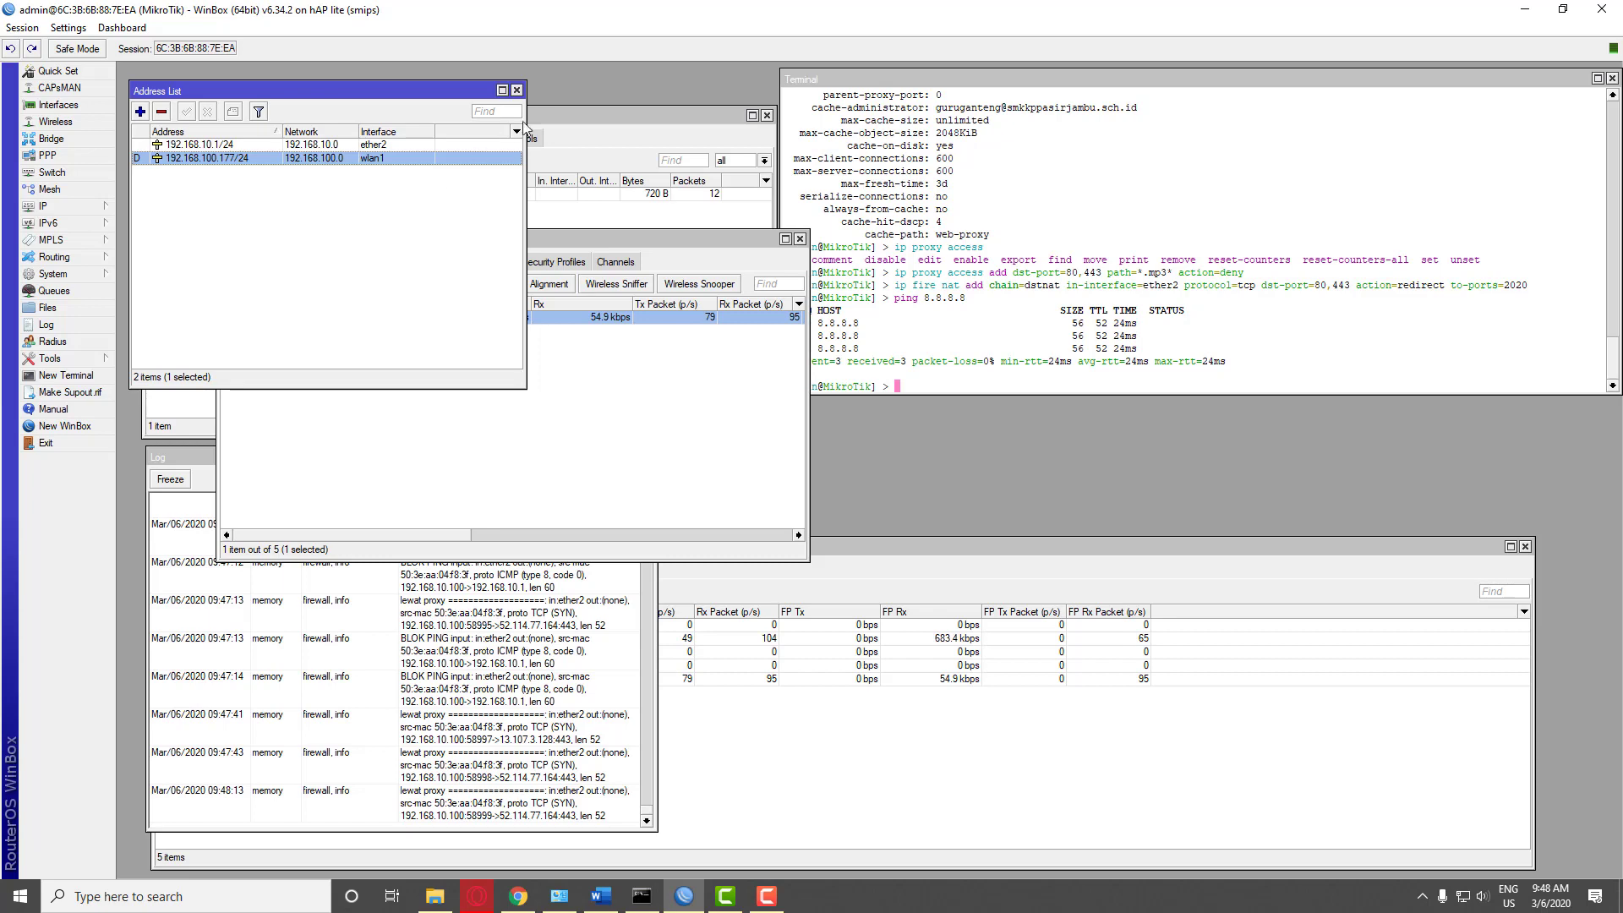
click(518, 90)
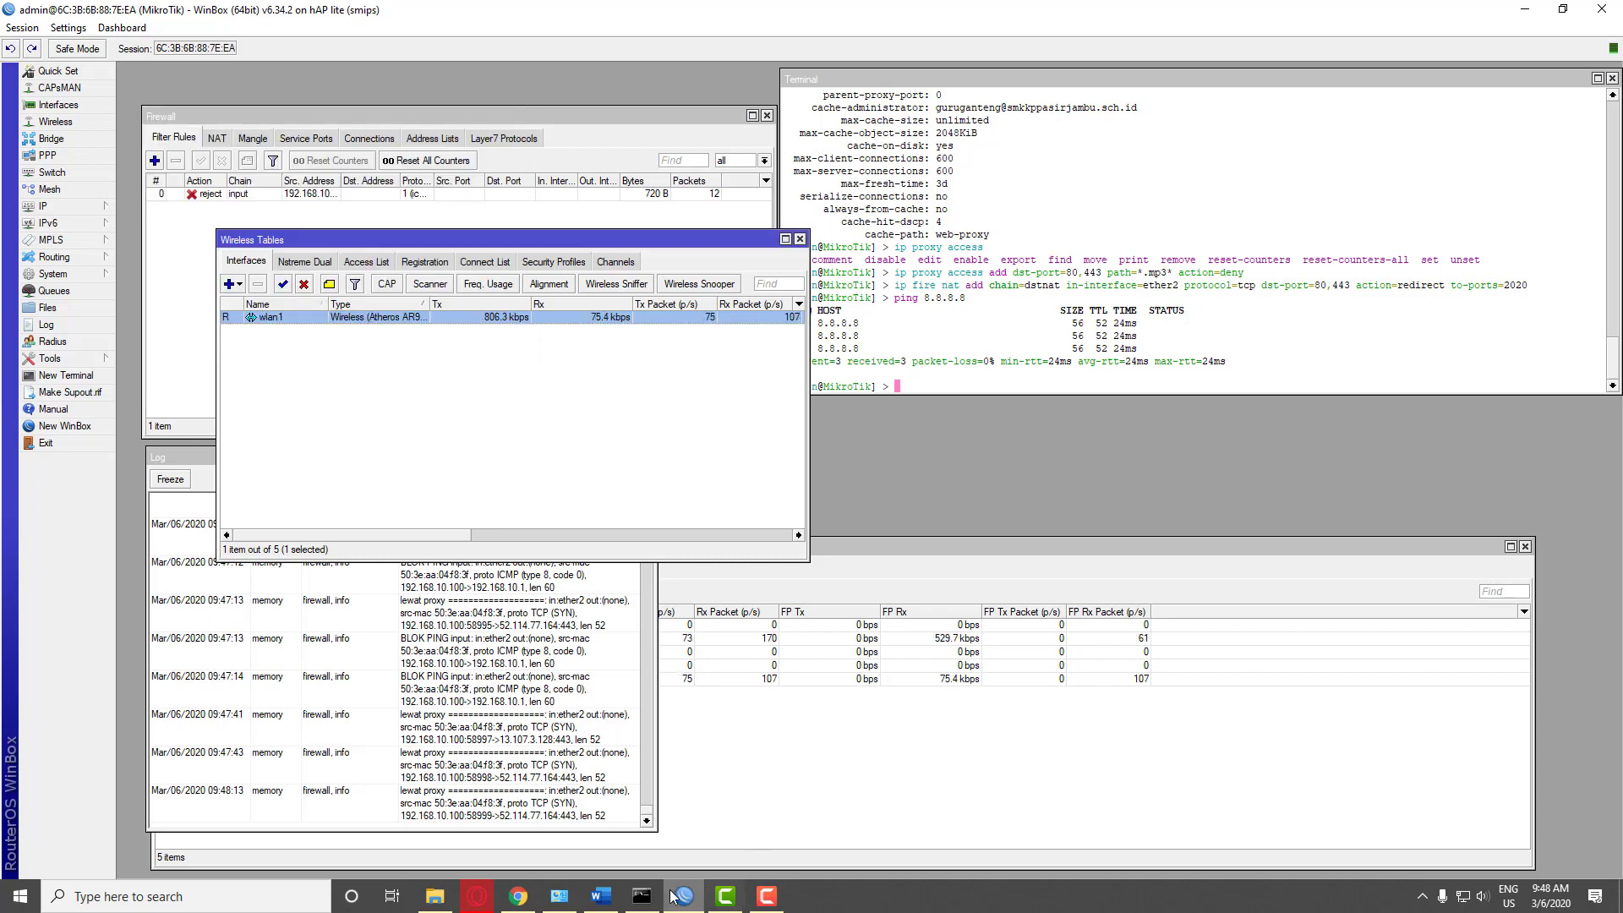
Consult task 6 in the Word notes and repeat the ping to 192.168.100.1 from the Command Prompt
click(642, 896)
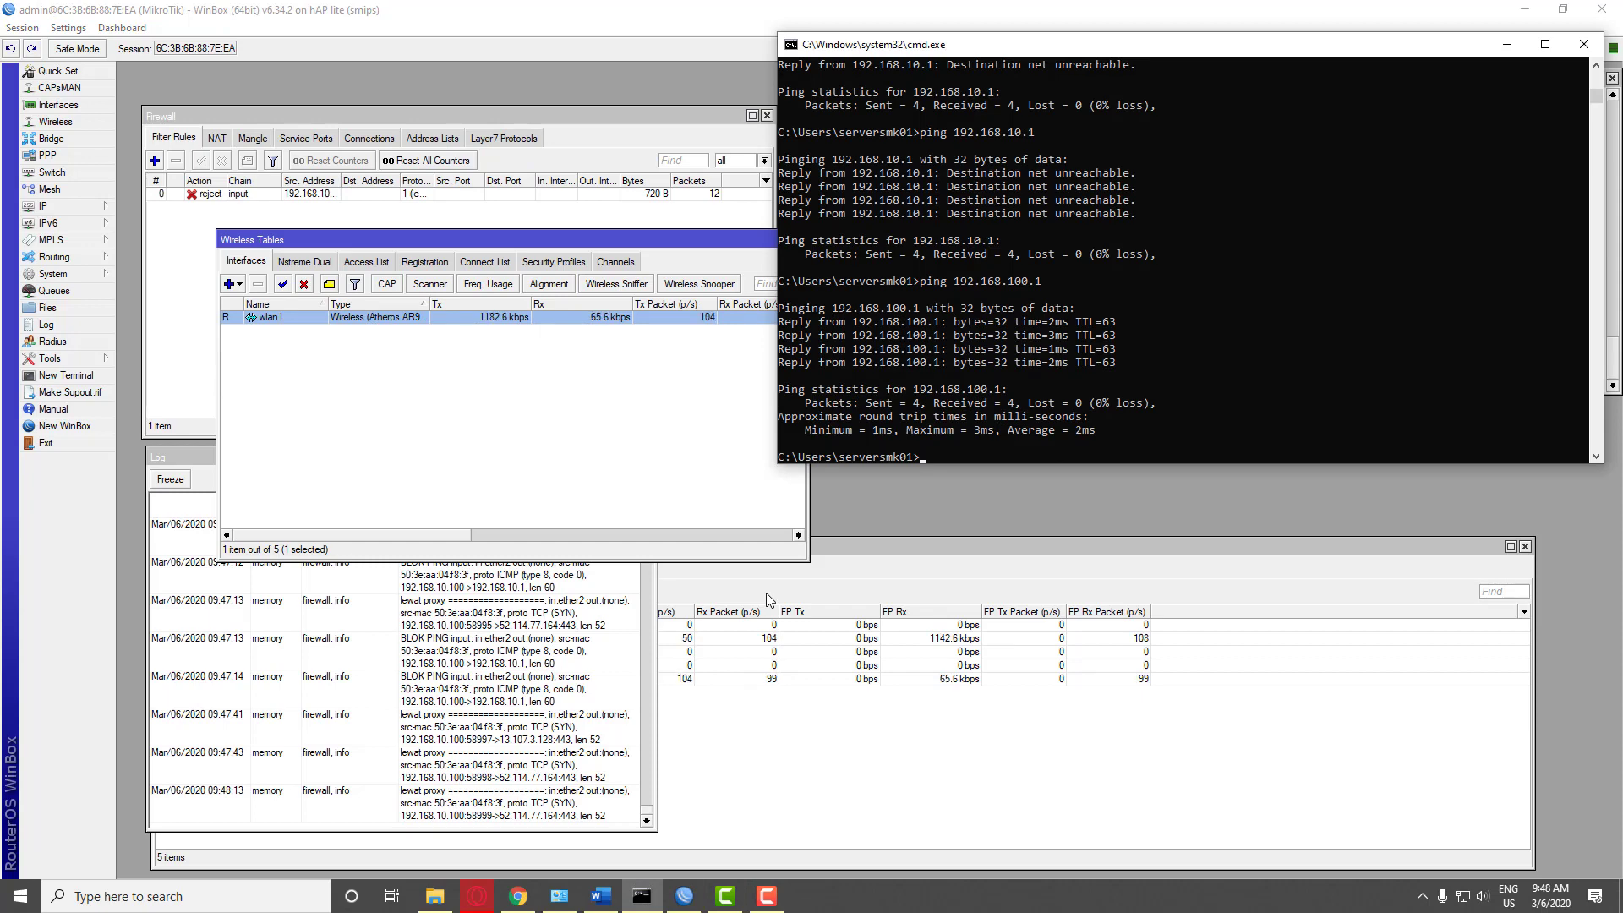
click(601, 896)
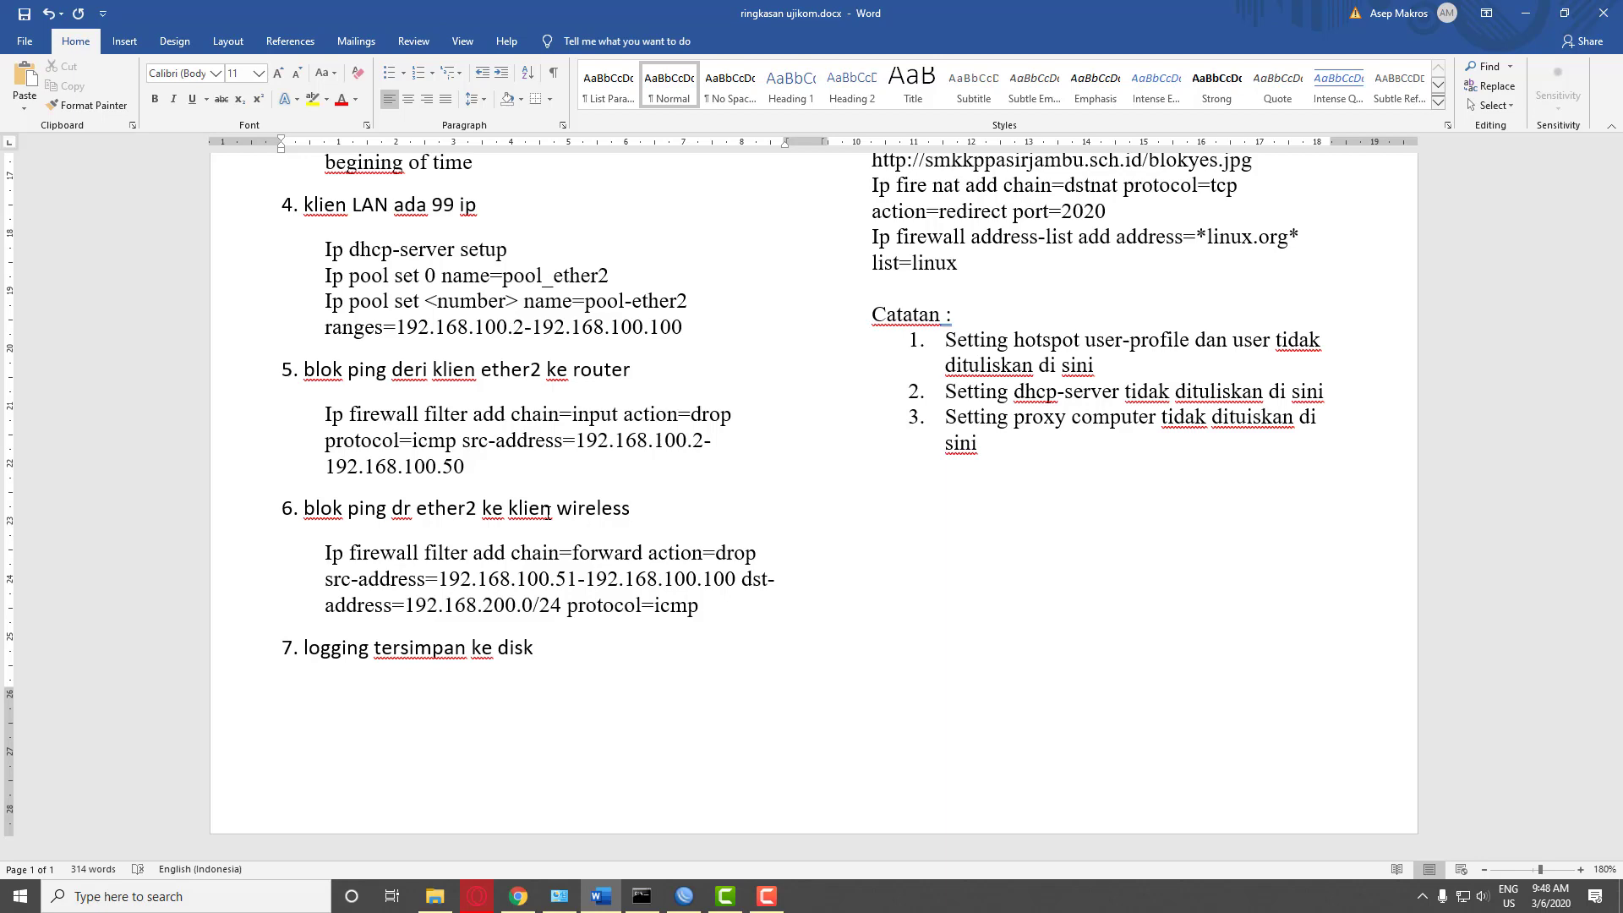
click(642, 896)
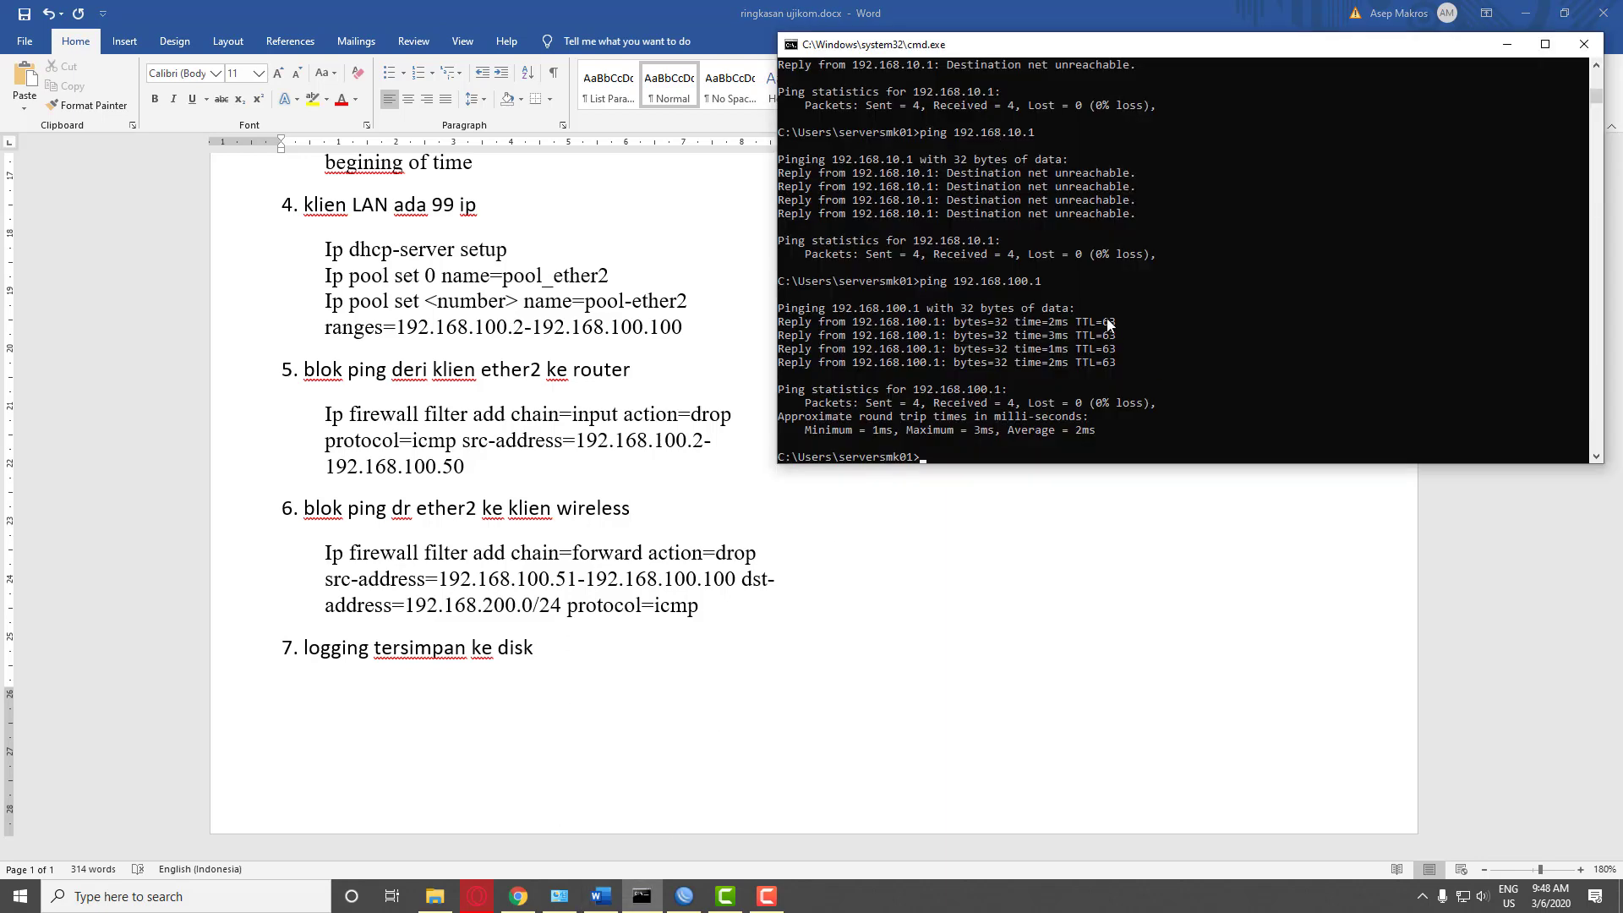
key(Up)
key(Return)
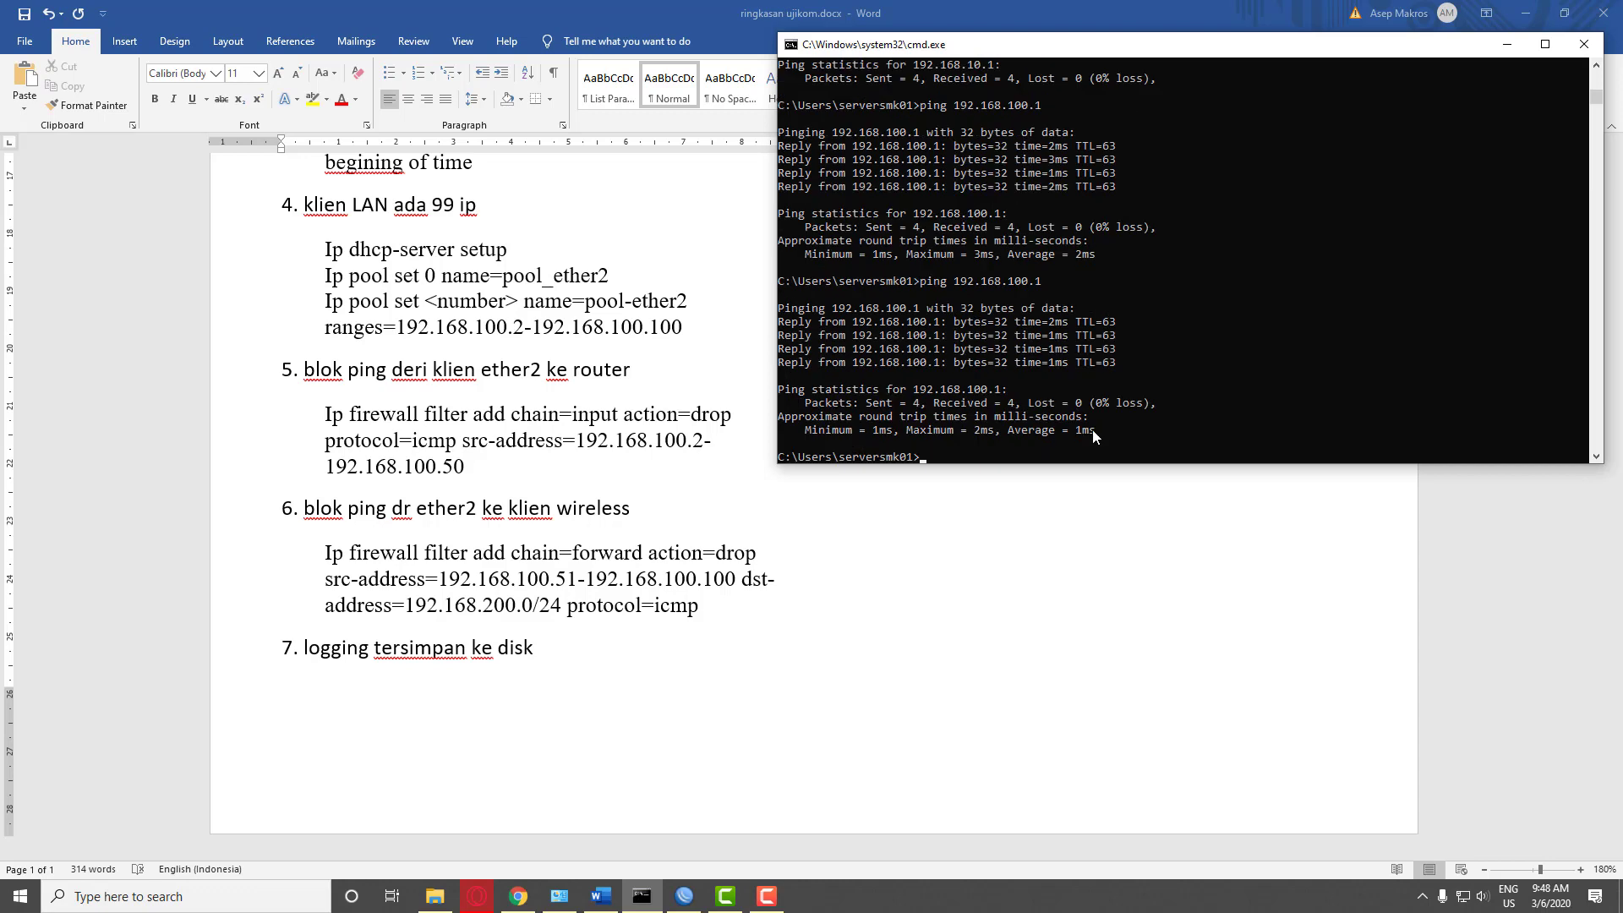
Ping the router's wlan1 address 192.168.100.177 from the Command Prompt and run the same ping a second time
key(Up)
key(Return)
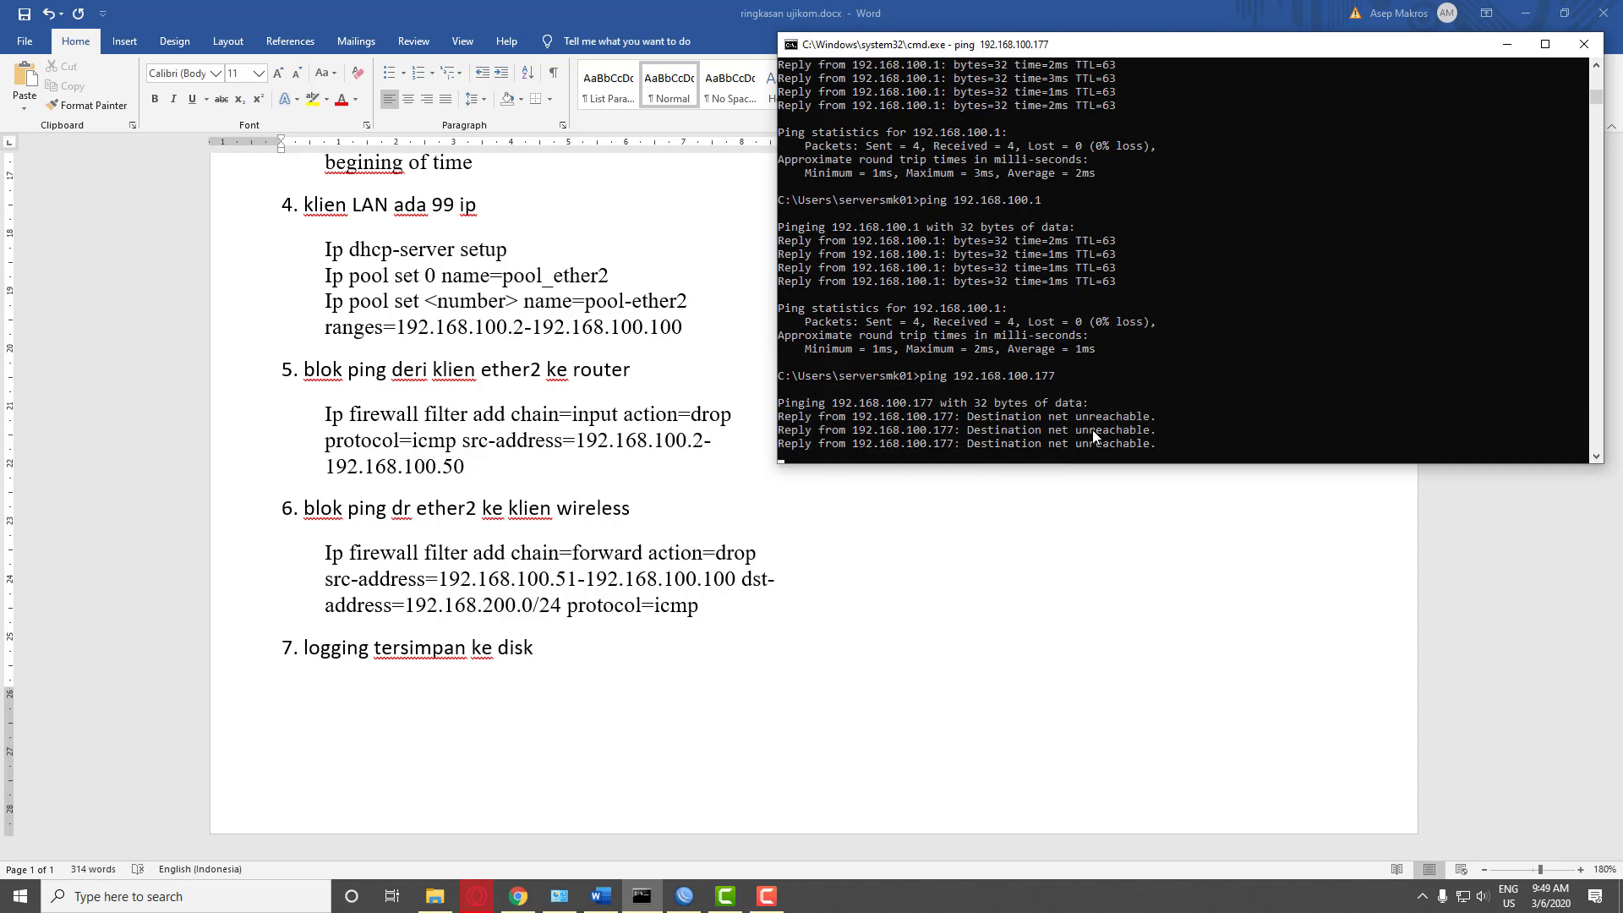
text(ping 192.168.10.177)
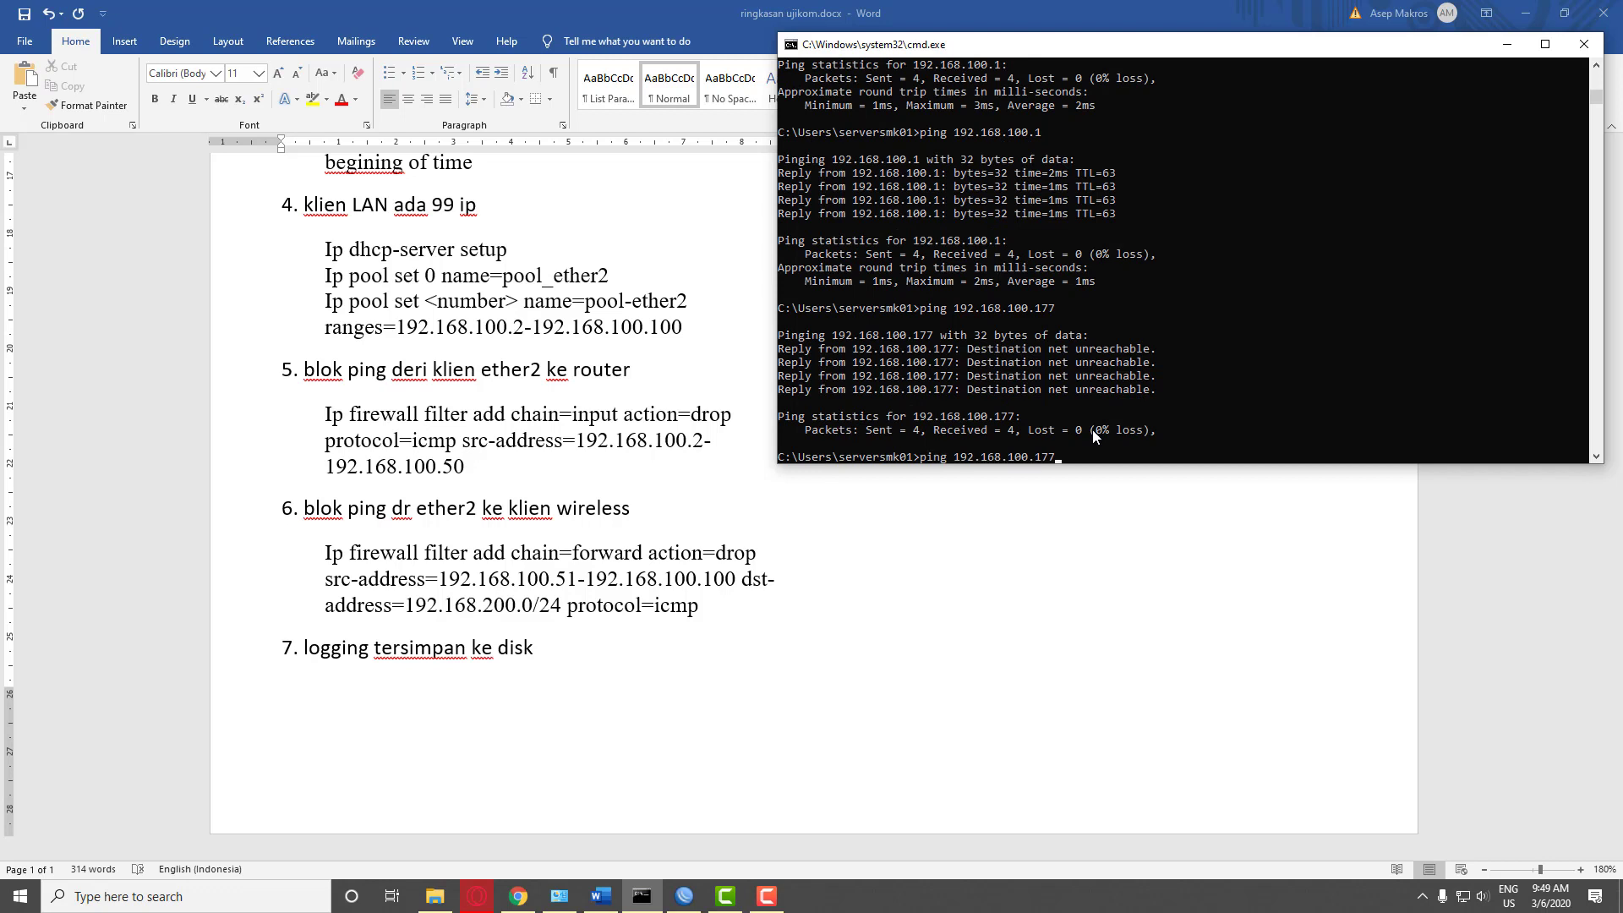
key(Up)
key(Up)
key(Up)
key(Down)
key(Down)
key(Down)
key(Down)
key(Down)
key(Up)
key(Return)
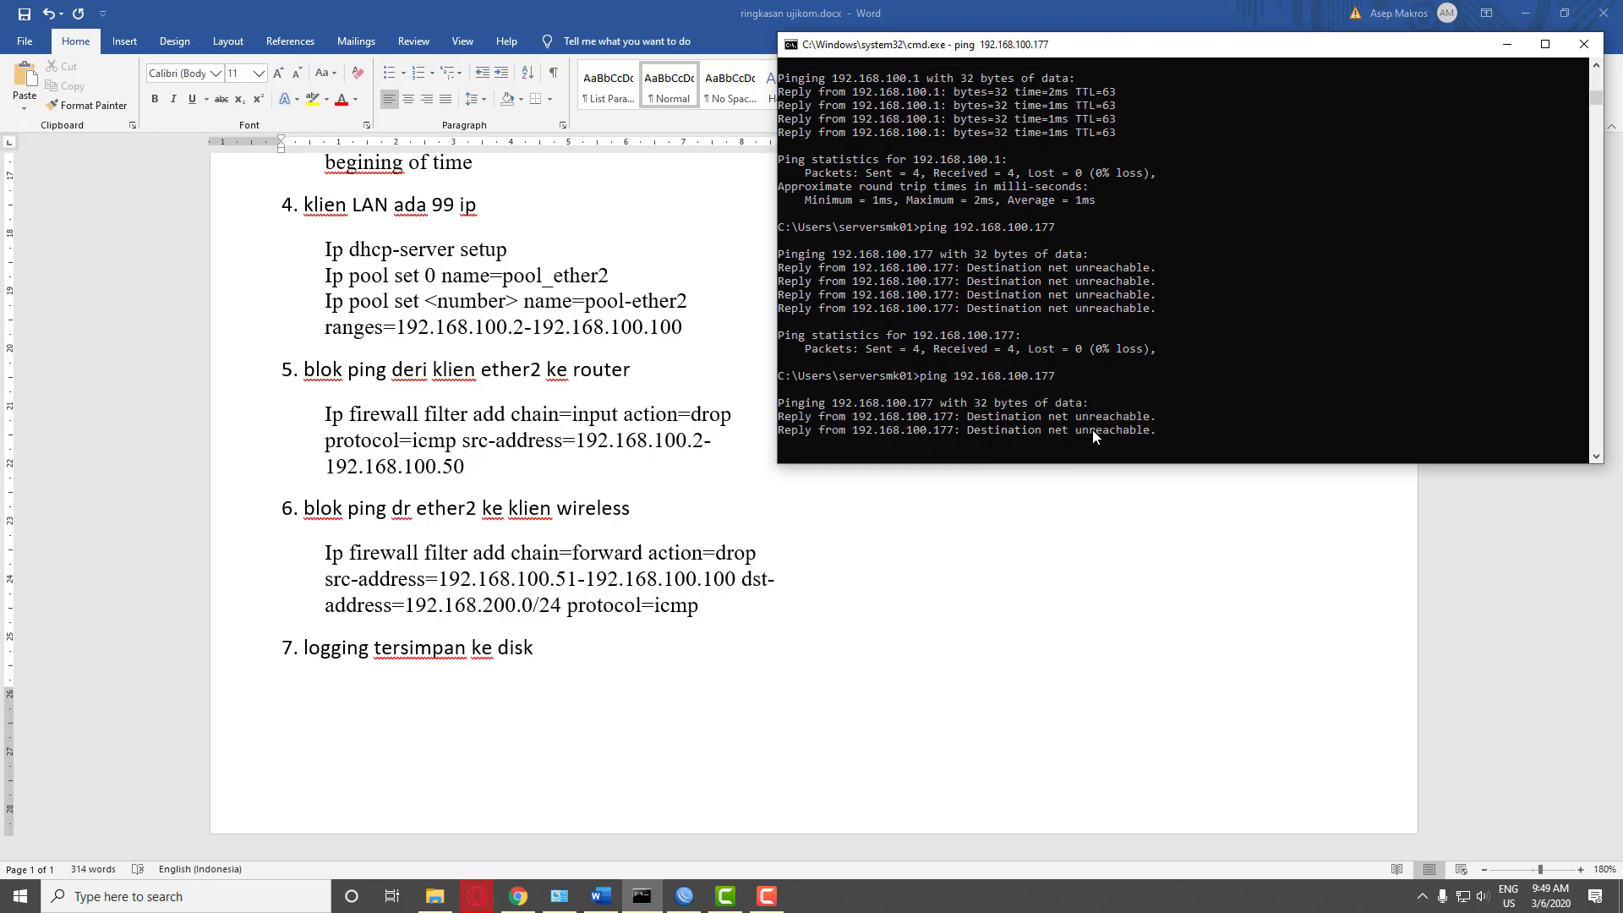
Stop the running ping and ping 192.168.100.1 to test access to the wireless network before blocking it
key(ctrl+c)
text(ping)
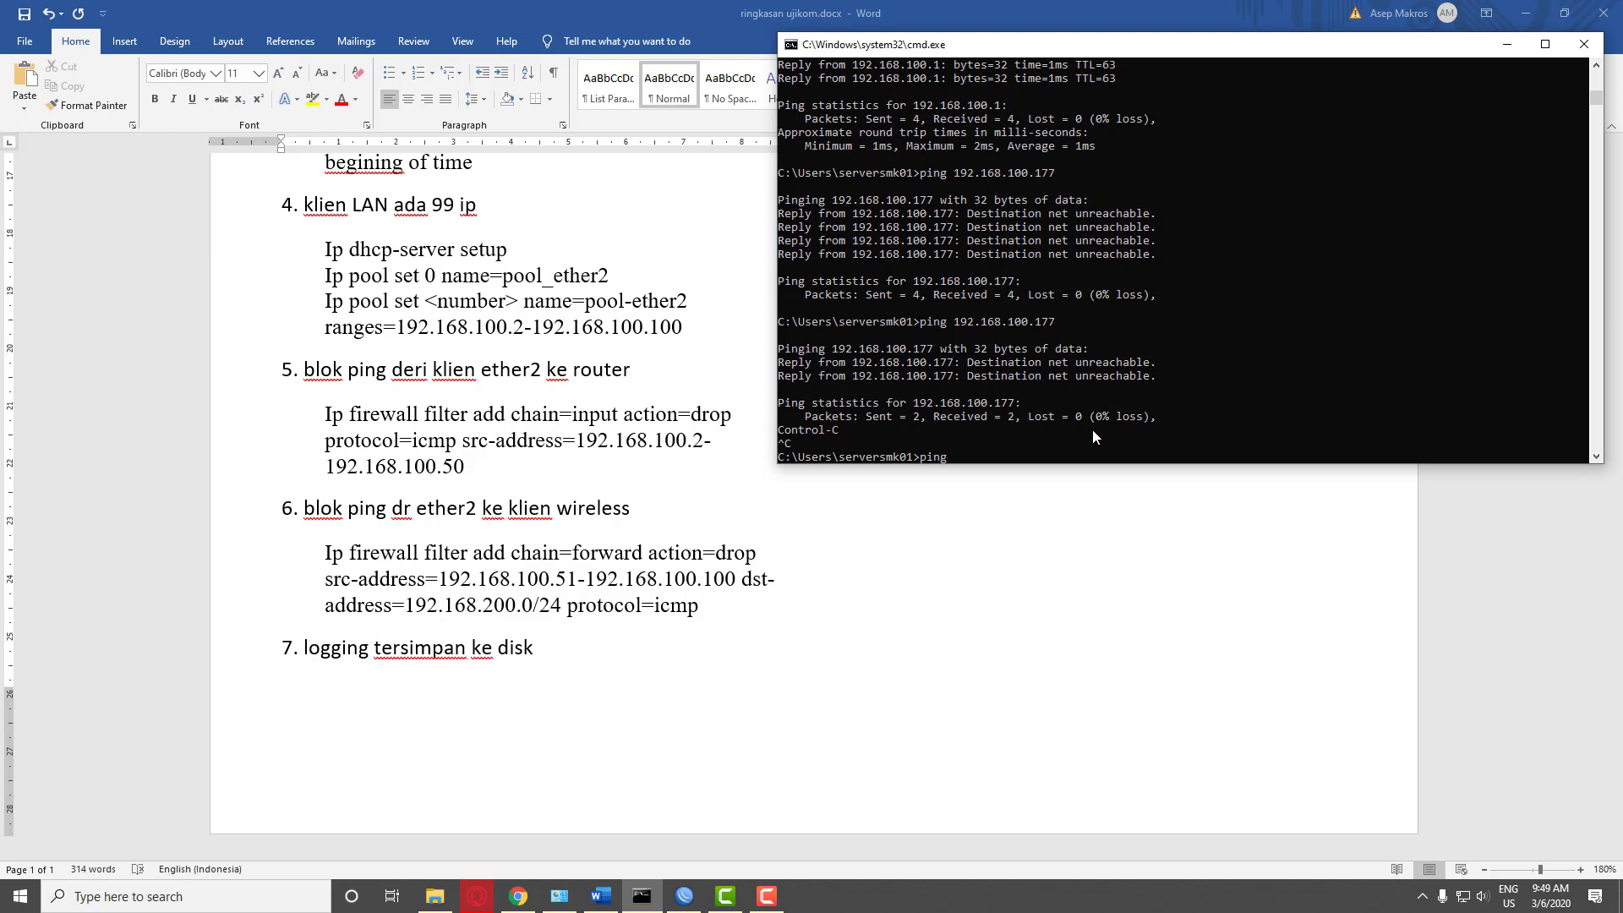
text( 192.168.100.)
text(1)
key(Return)
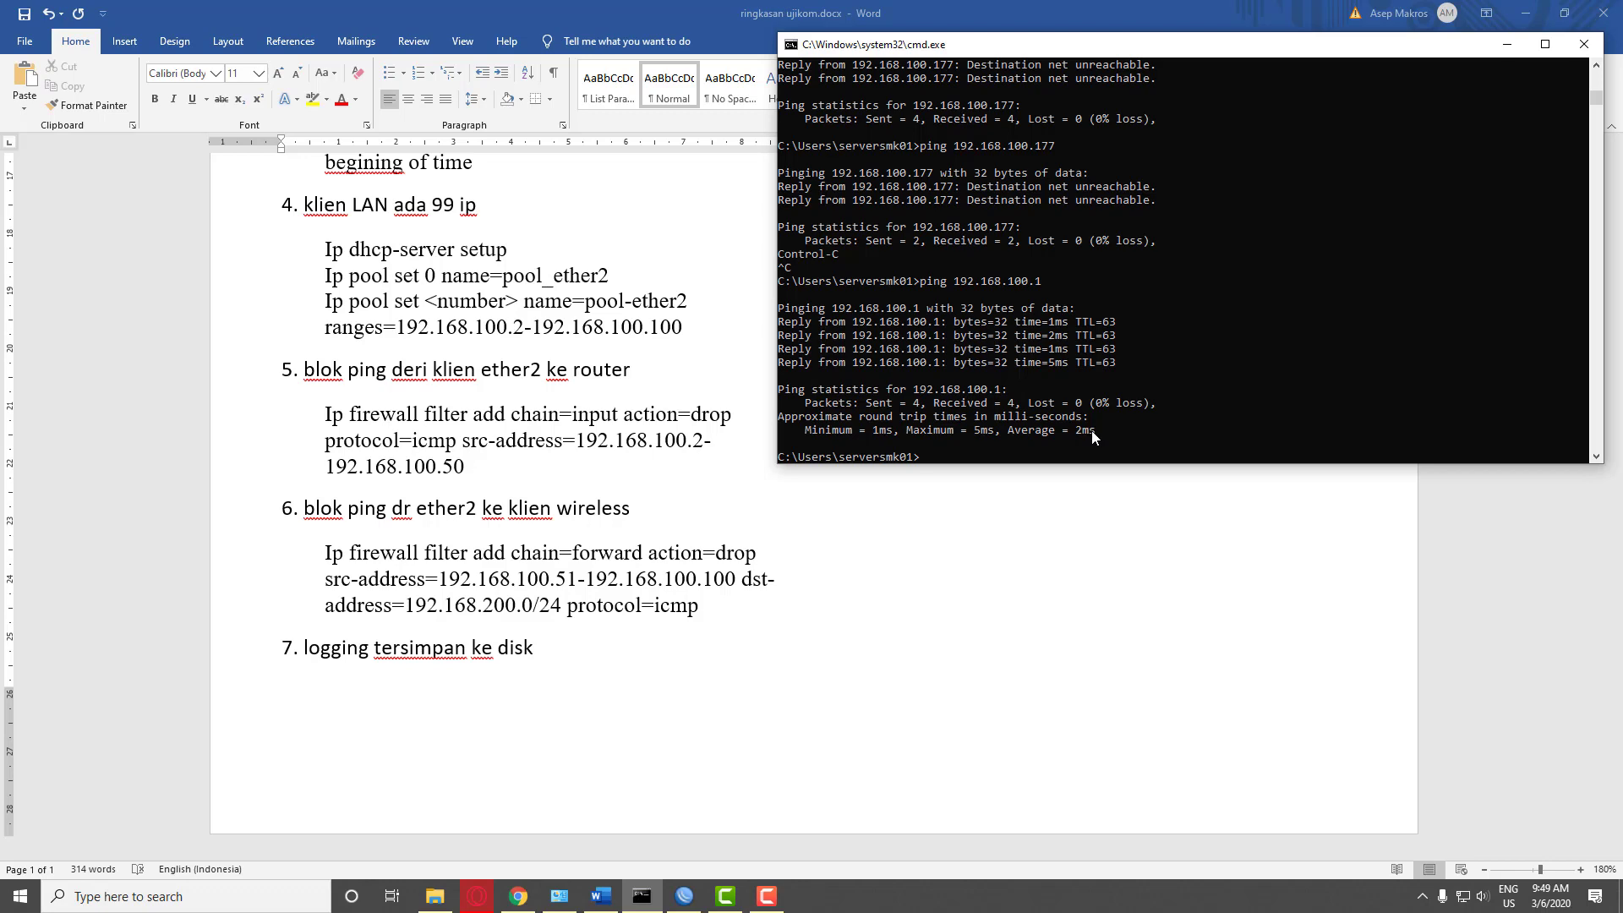
Return to WinBox, close the wireless tables, and review the existing reject rule's action settings without changing them
click(562, 525)
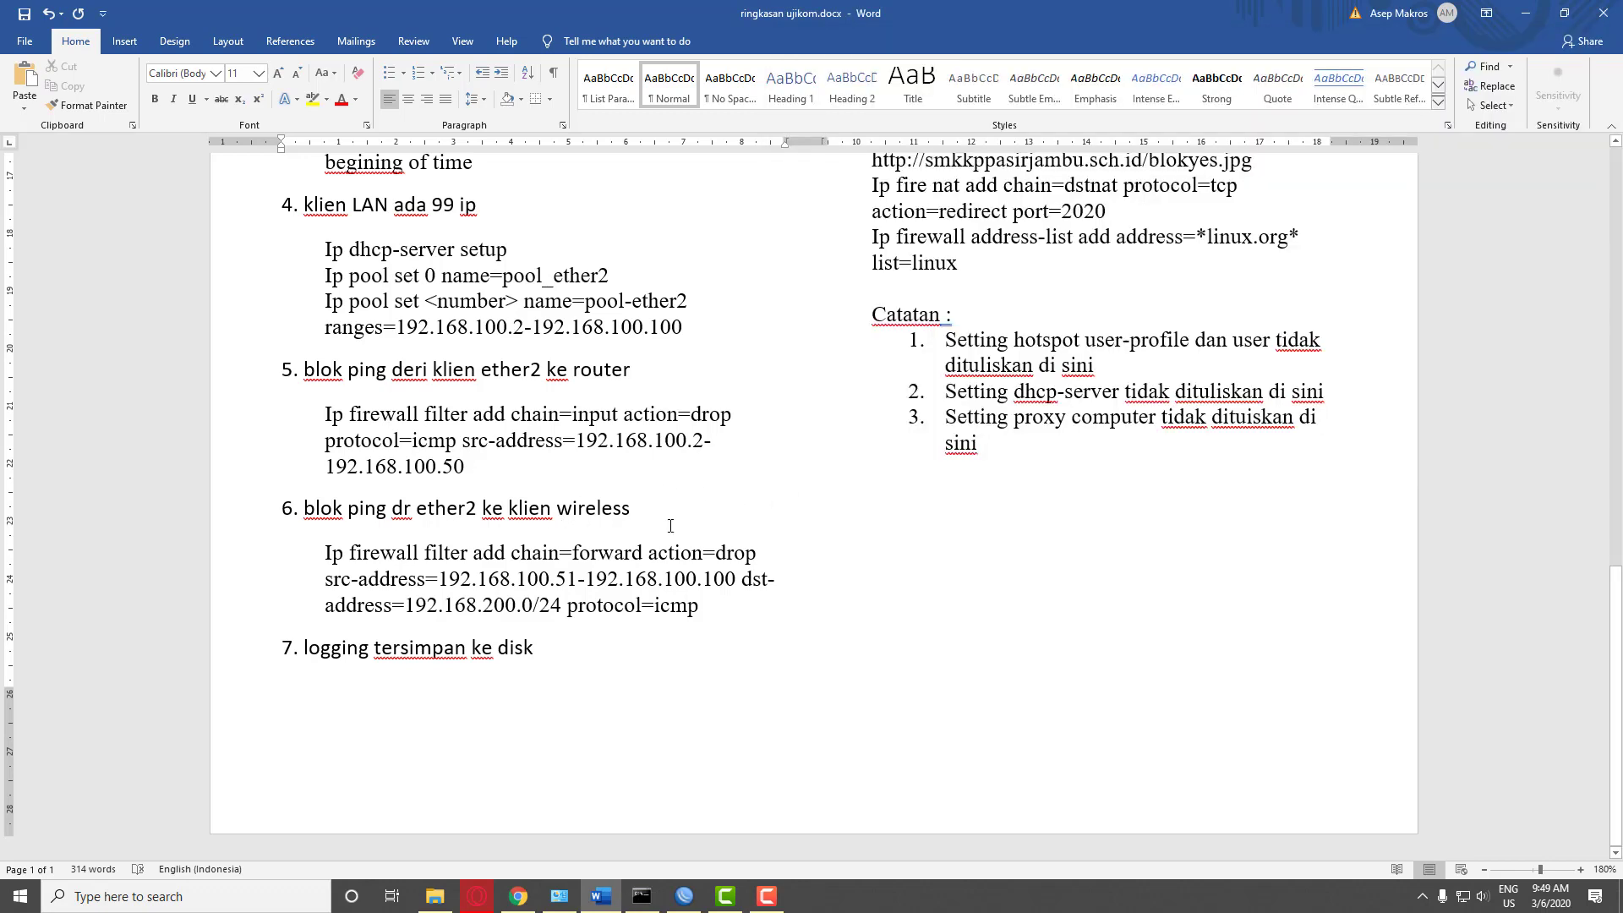
click(684, 896)
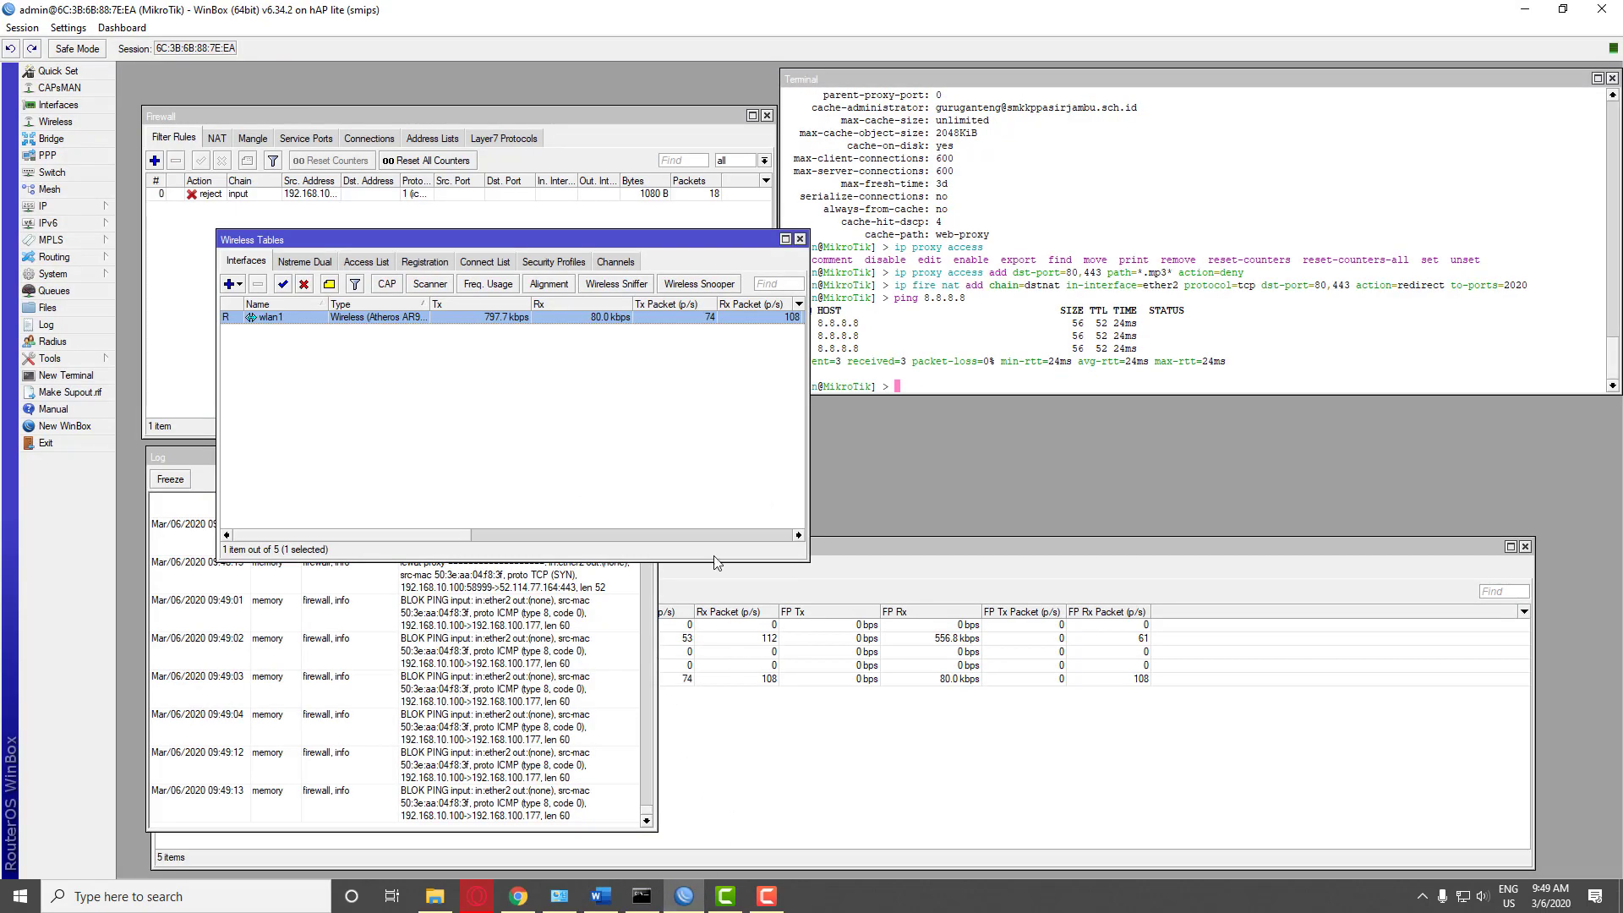
click(973, 331)
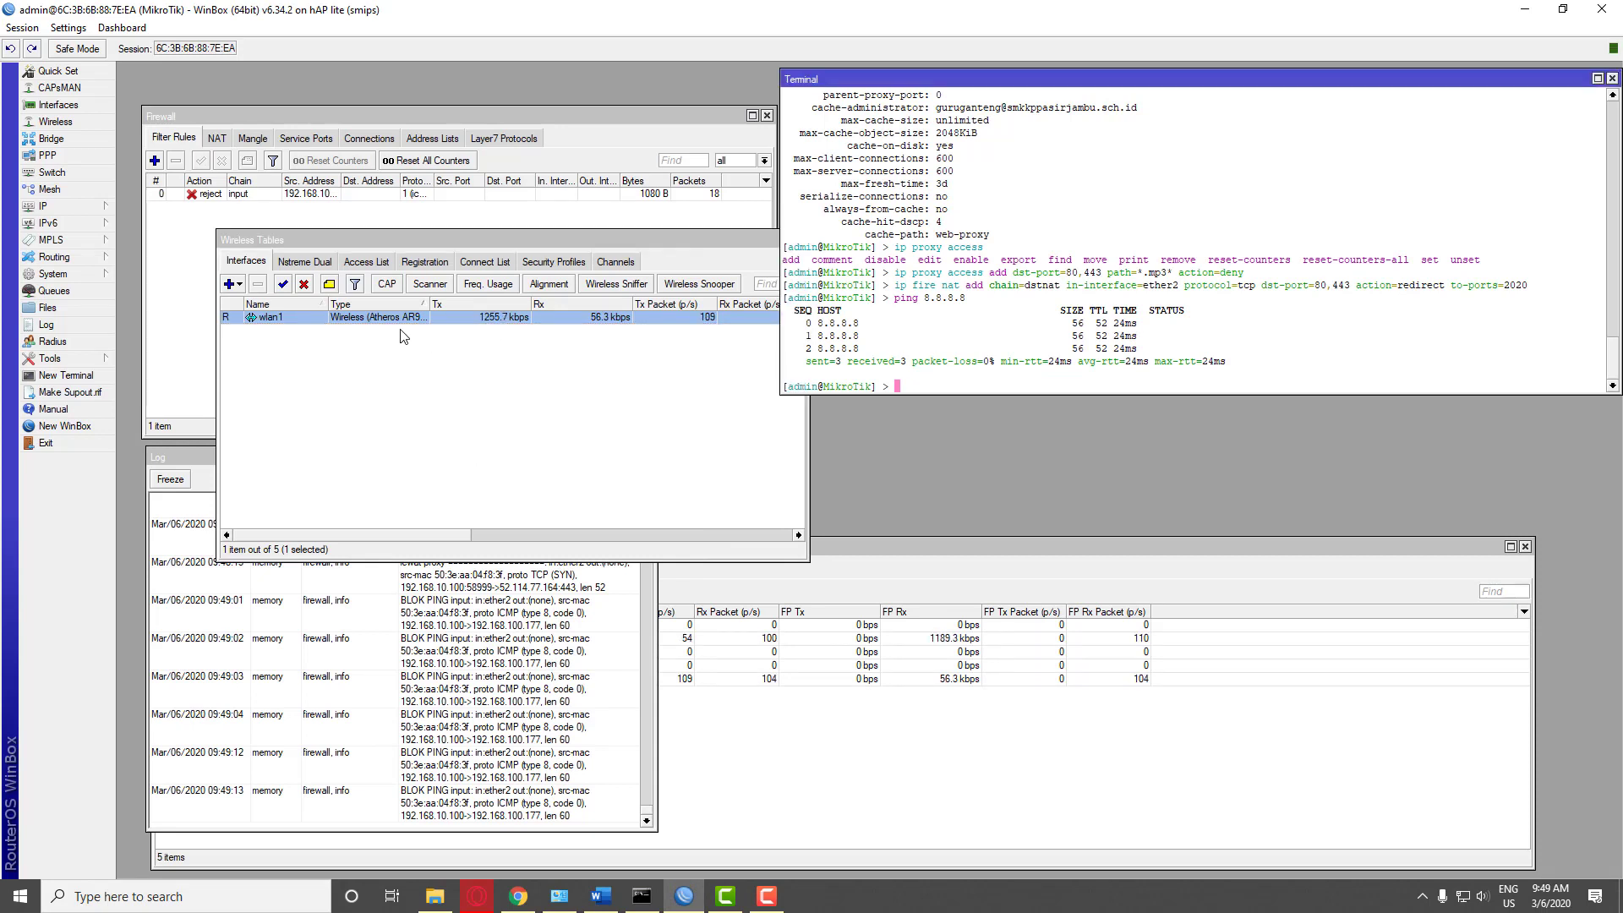
click(758, 242)
click(800, 240)
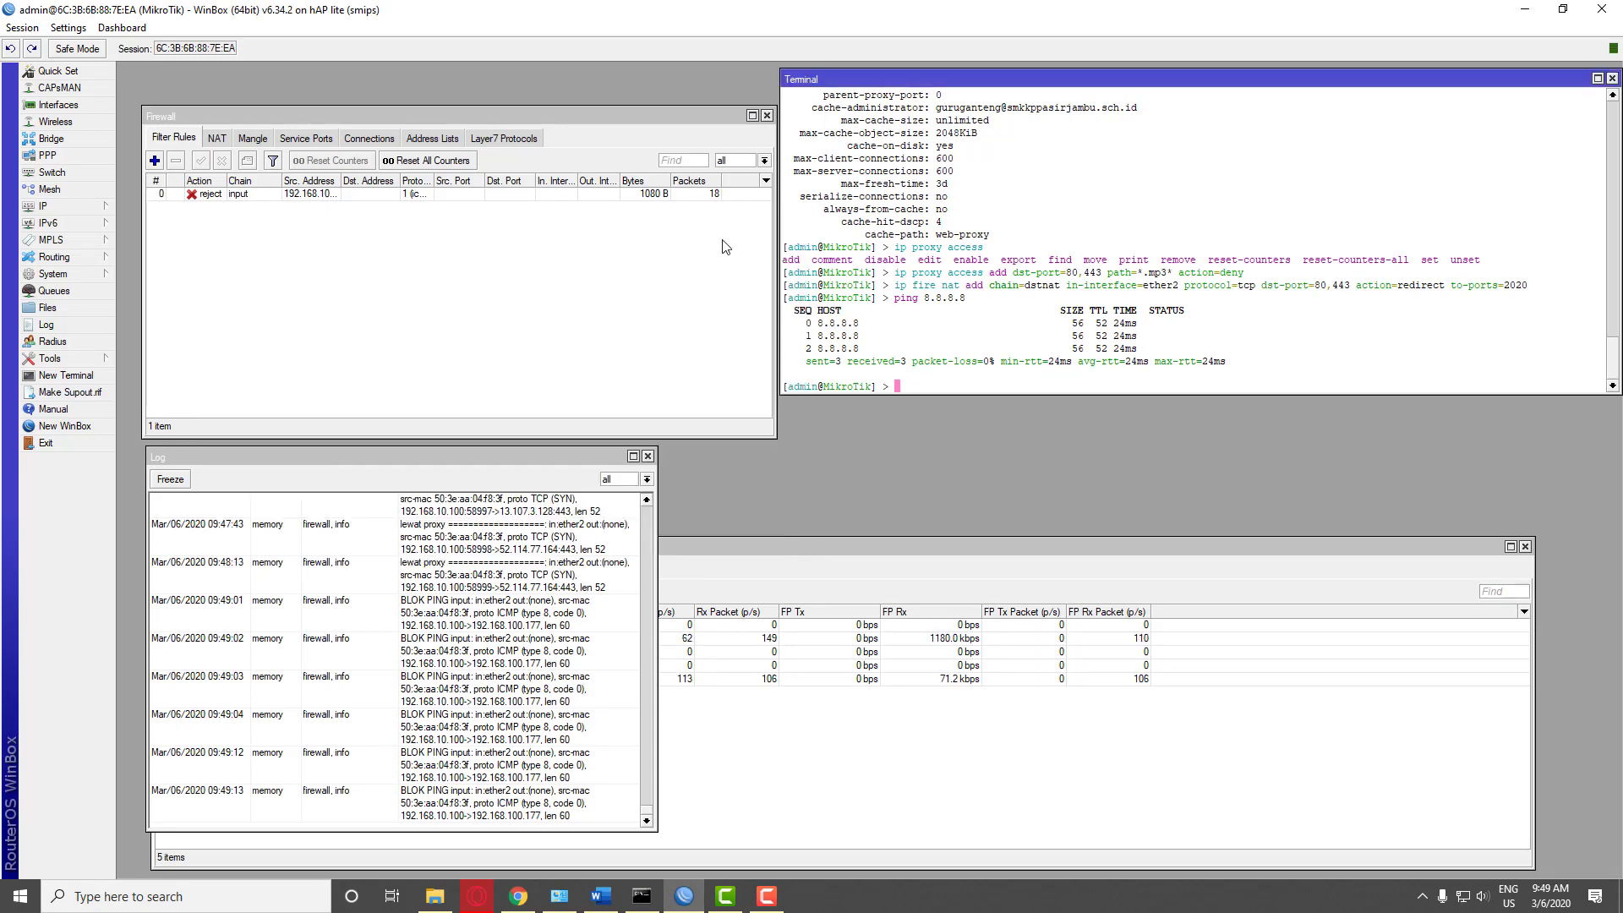
double_click(444, 195)
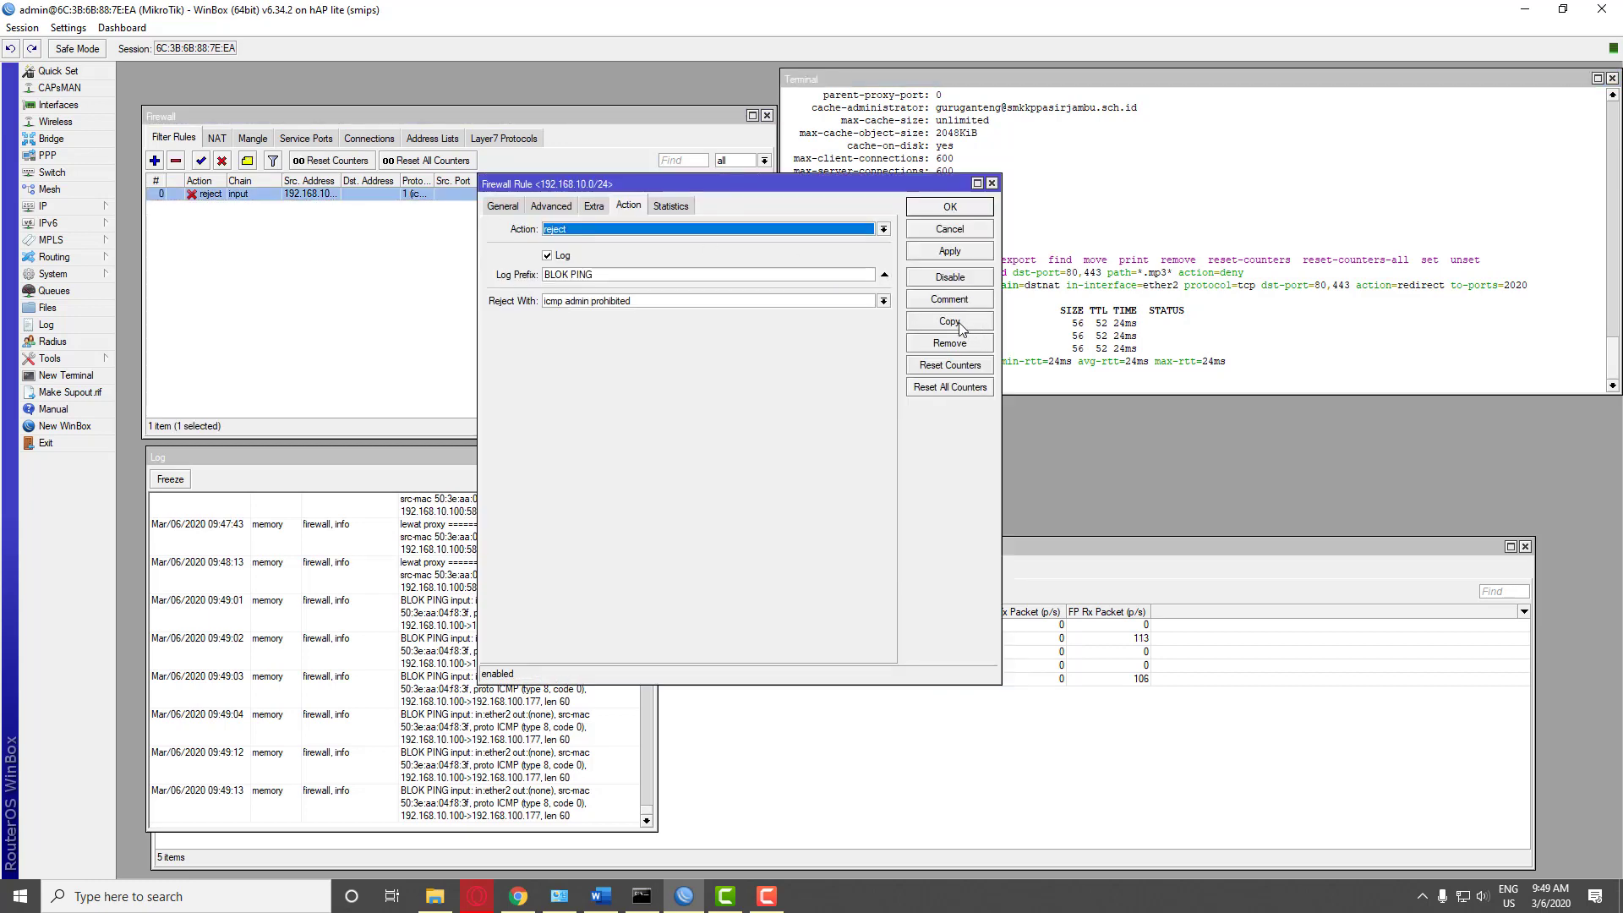
click(992, 185)
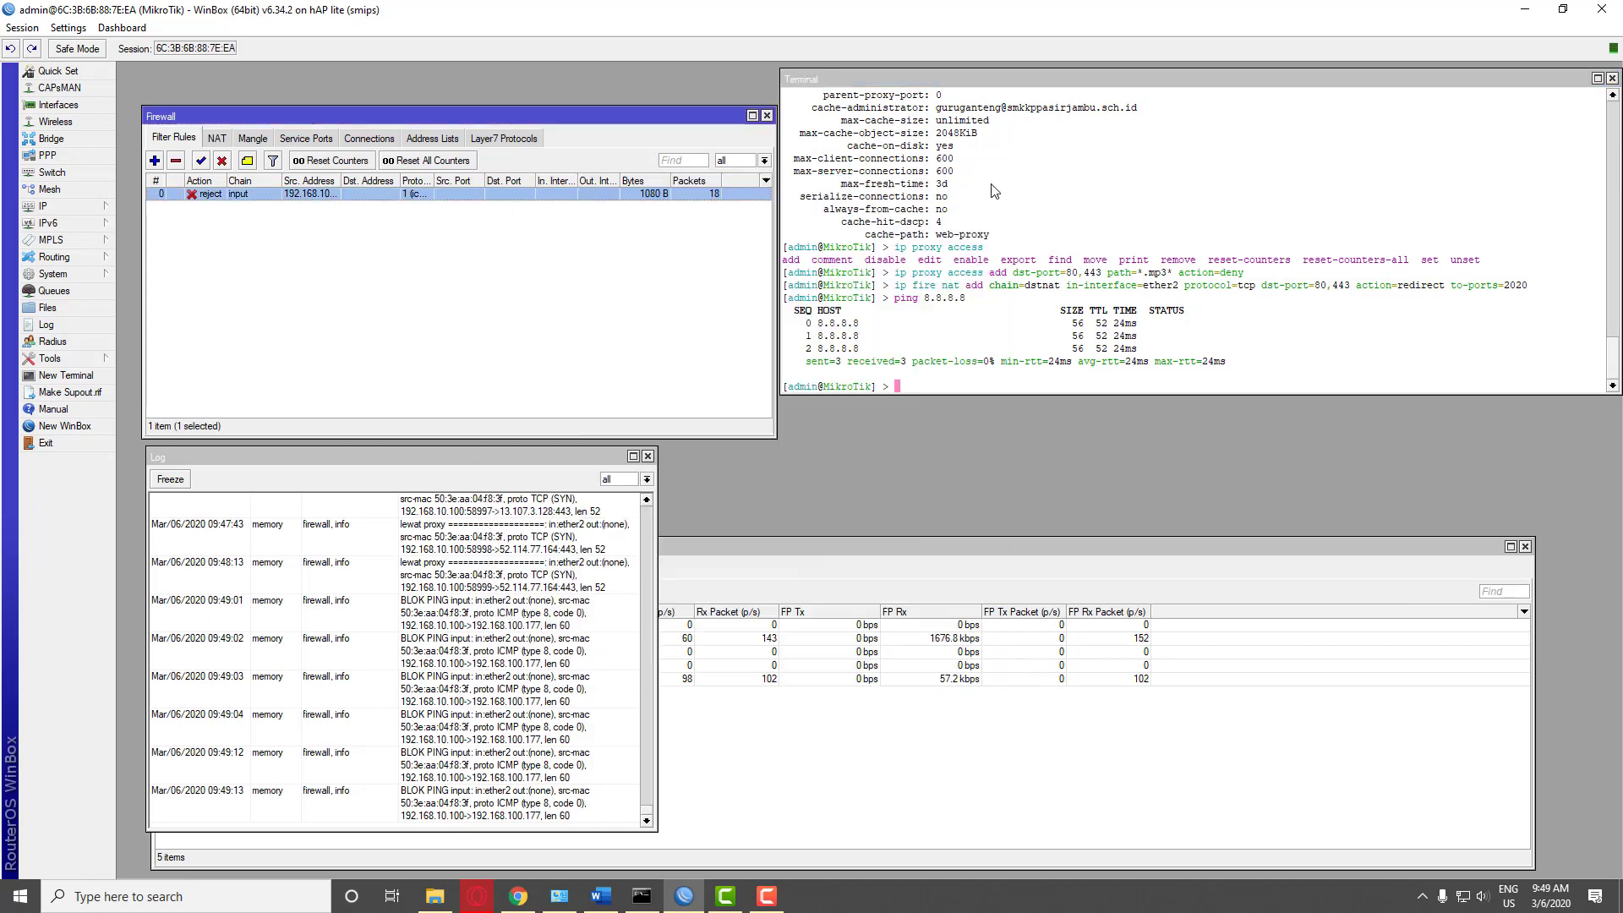
Add a firewall filter rule in the terminal with chain forward, source 192.168.10.0/24, destination 192.168.100.0/24, action drop and protocol icmp
click(898, 79)
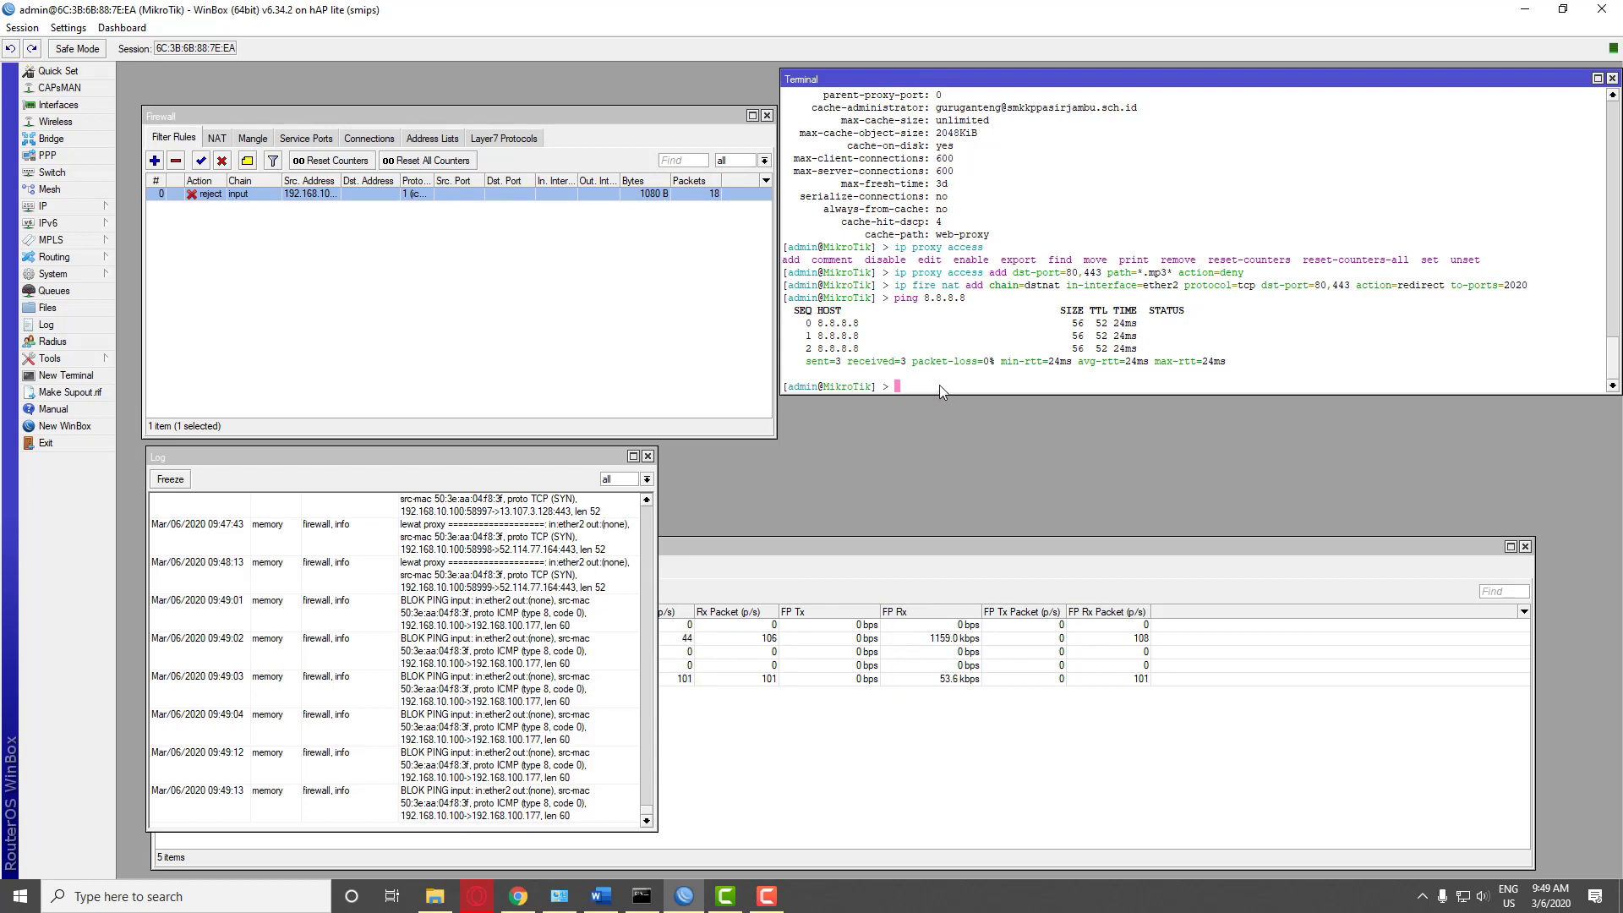
text(ip fire filter add chain=fo)
key(Tab)
text(src-)
text(a)
key(Tab)
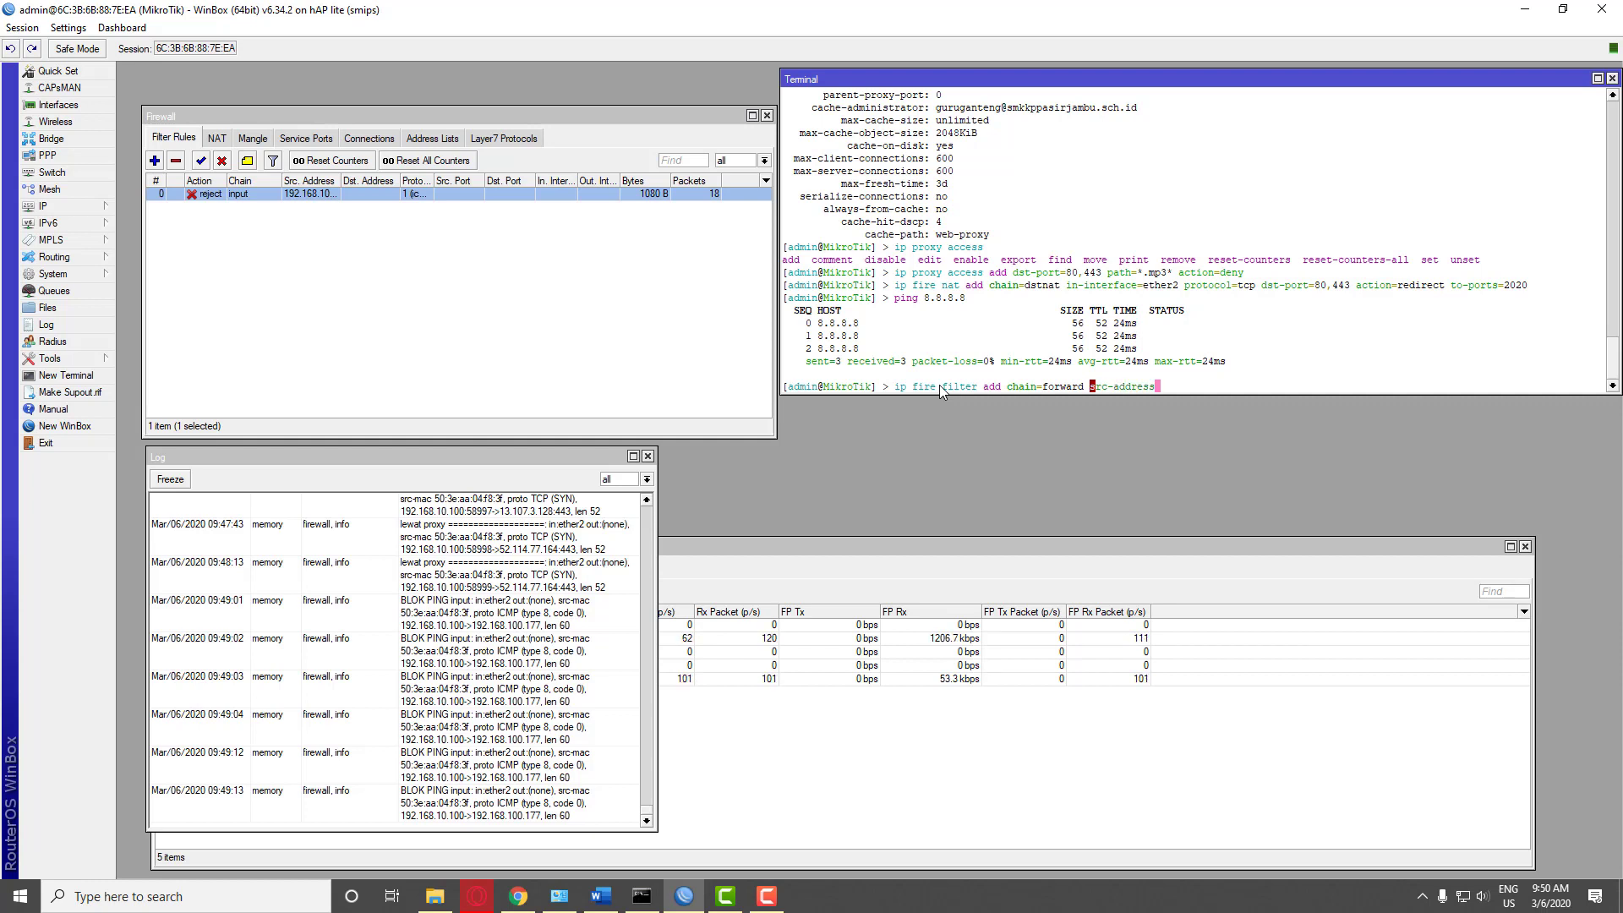
text(=192.168.10.0/24 dst)
key(alt+Tab)
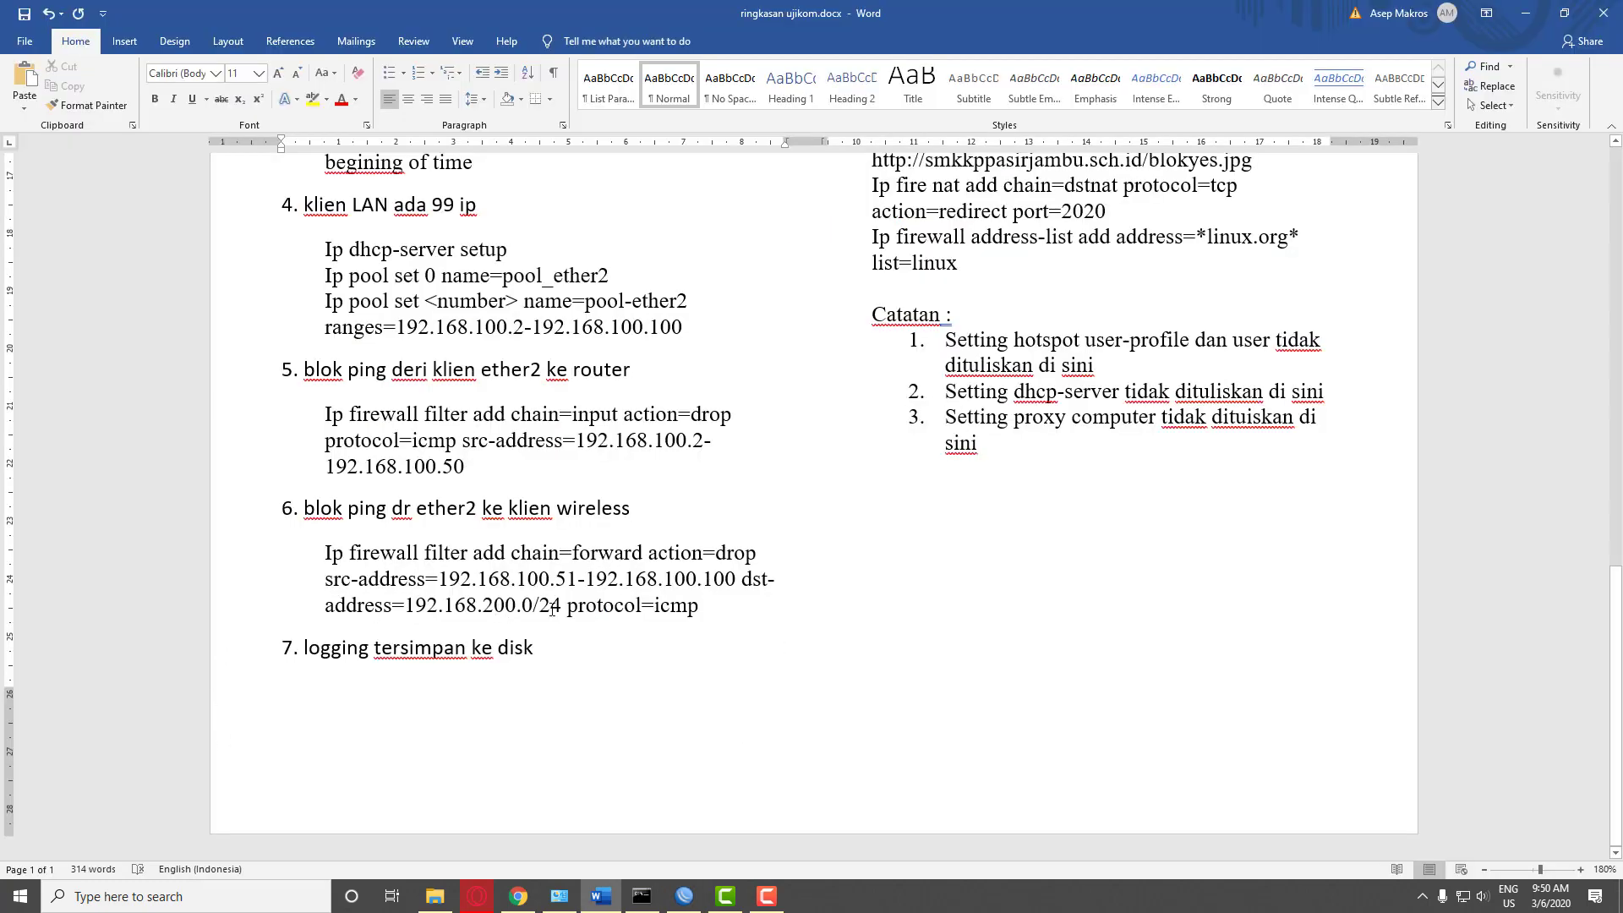
key(alt+Tab)
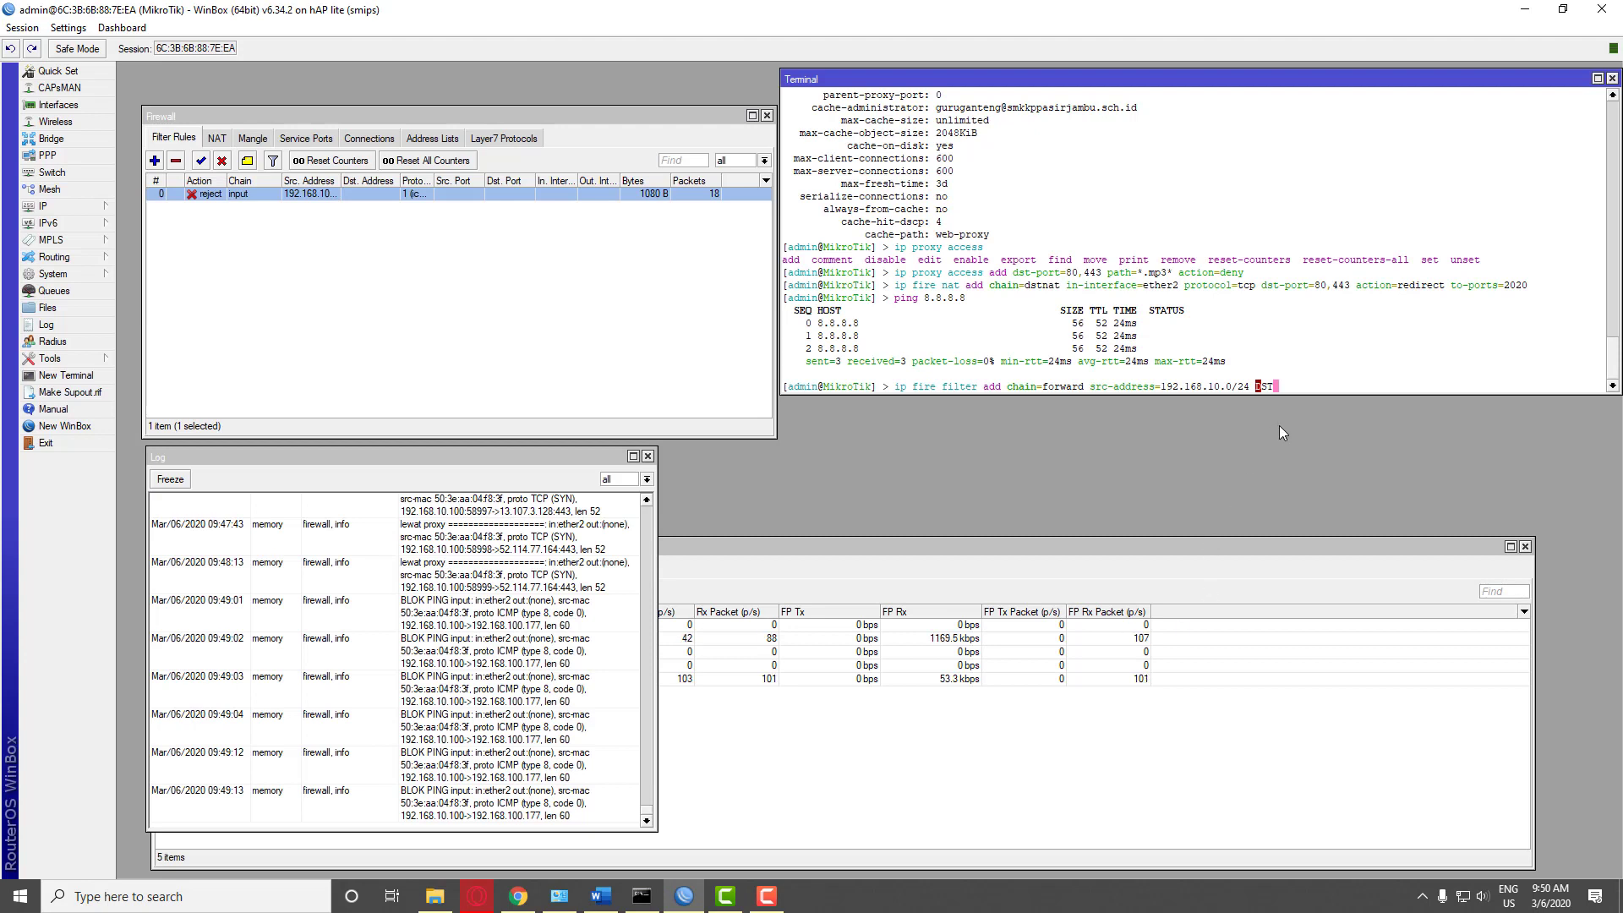
key(BackSpace)
key(BackSpace)
key(BackSpace)
text(dst-Aaddress=192.168.100.0/24 action=)
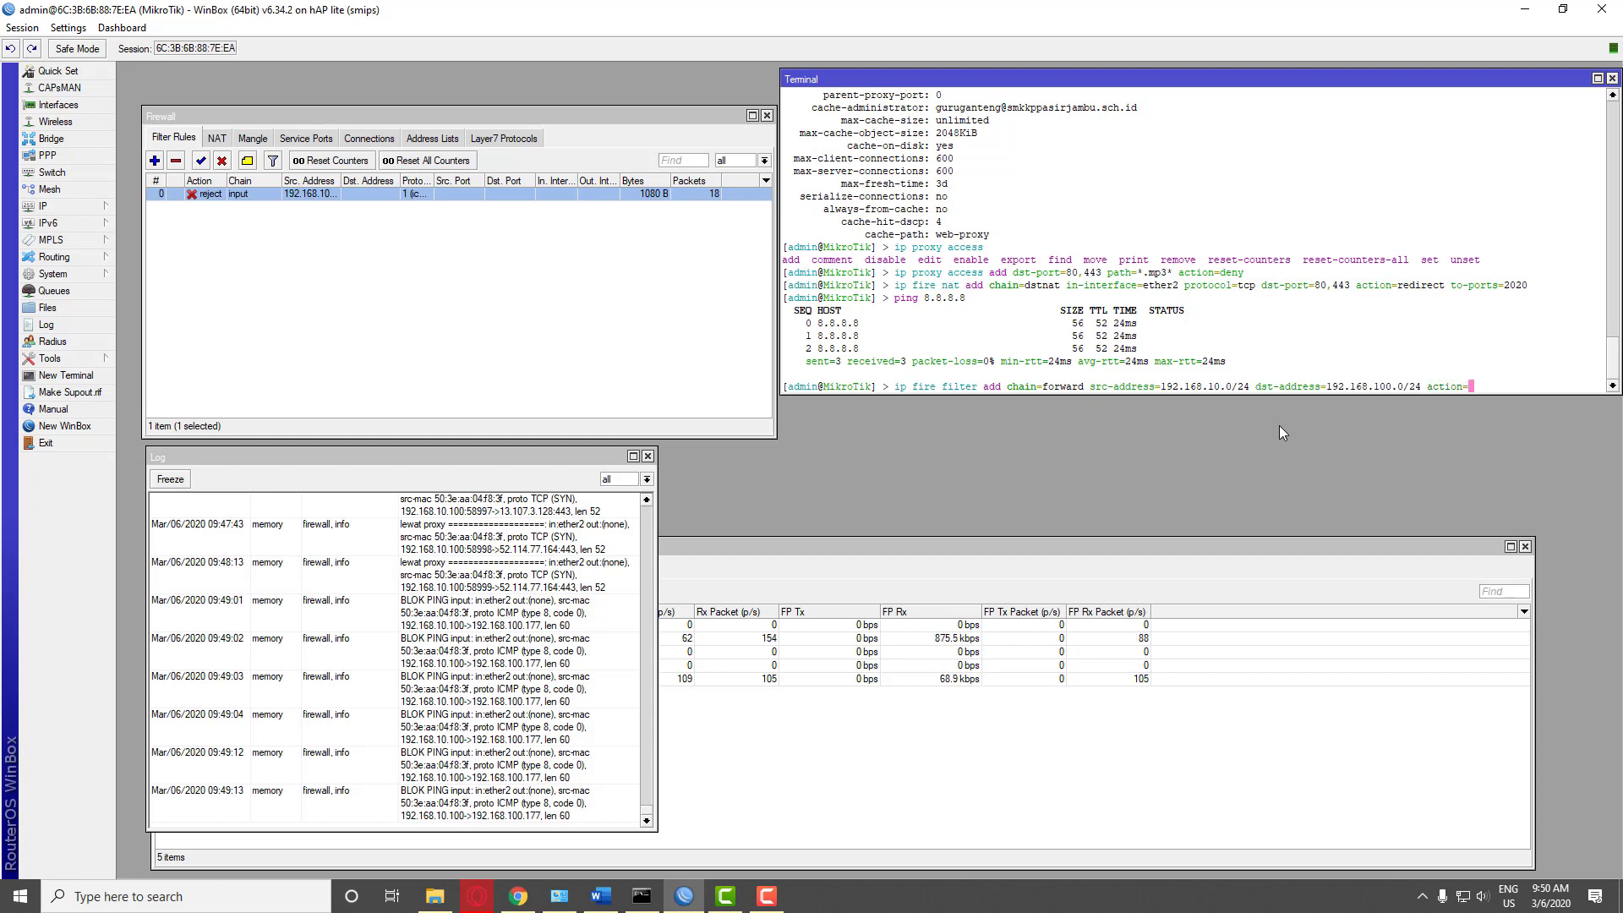
text(drop protocol=icmp)
key(Return)
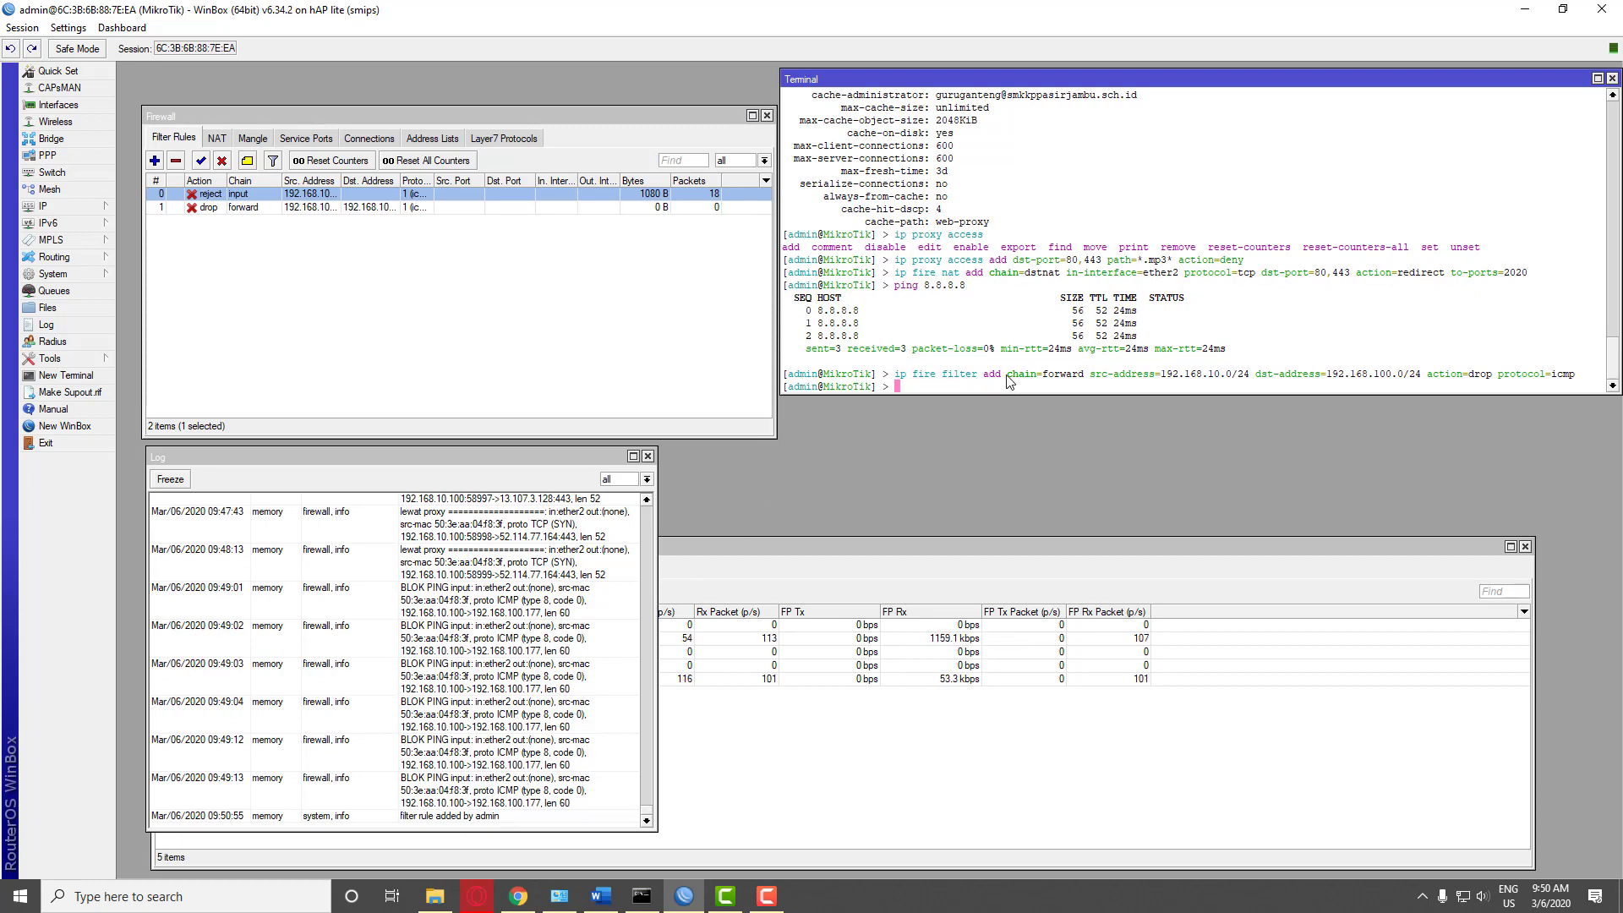
Print the firewall filter rules in the terminal and edit rule 1 to set its log value to yes
text(ip fire filter p)
key(Return)
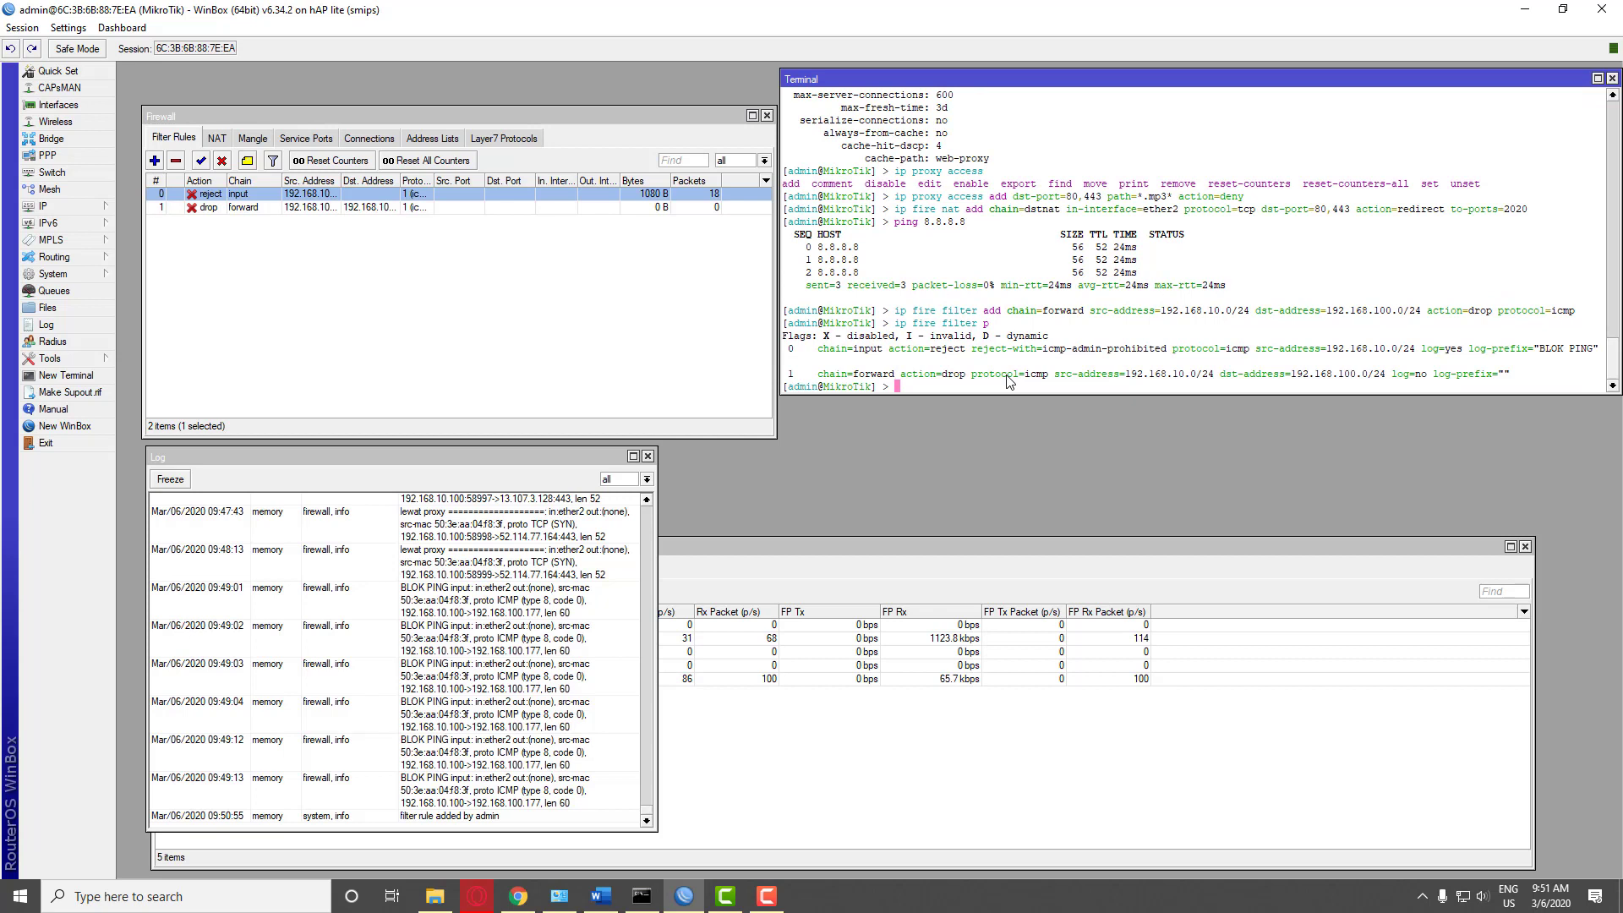
key(Up)
text(edit 1)
key(Return)
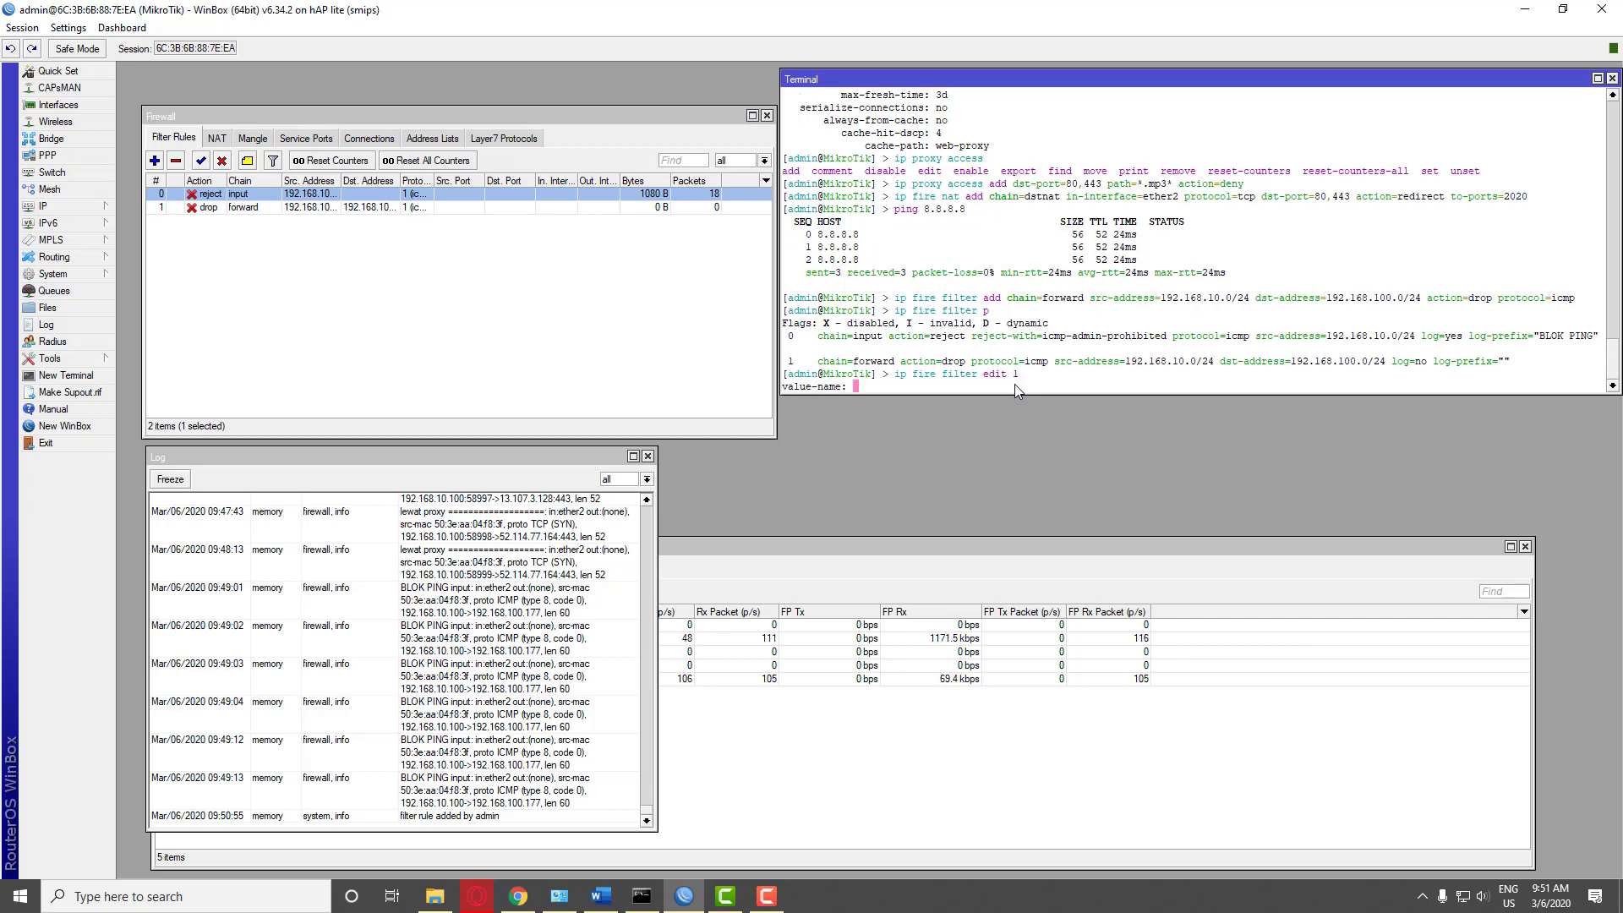
text(log)
key(Return)
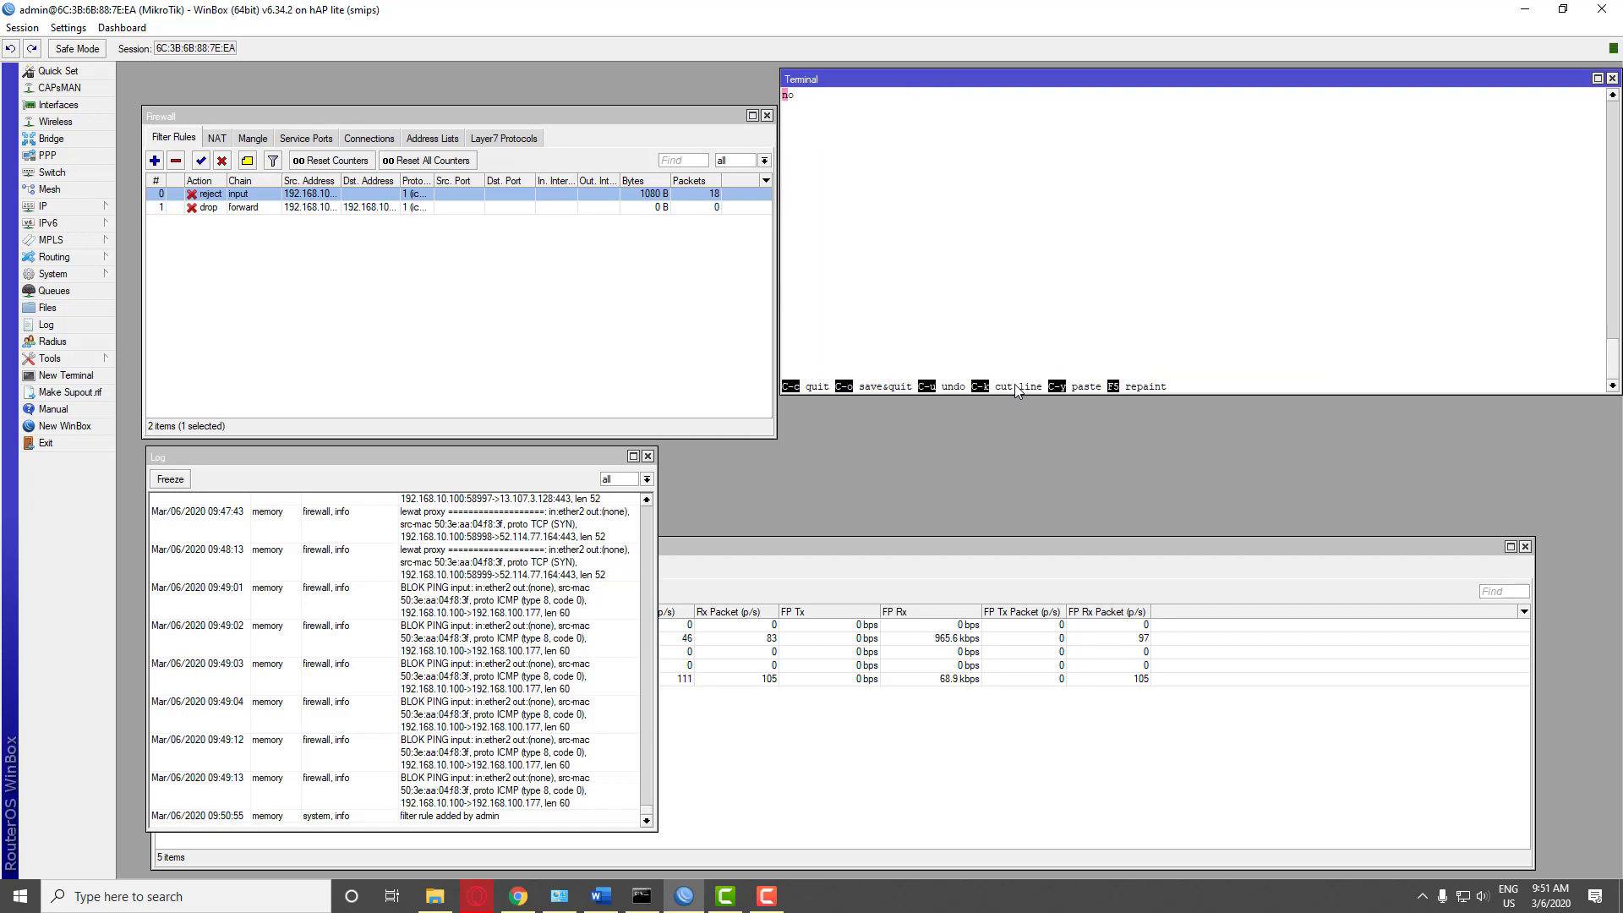
text(yes)
key(ctrl+o)
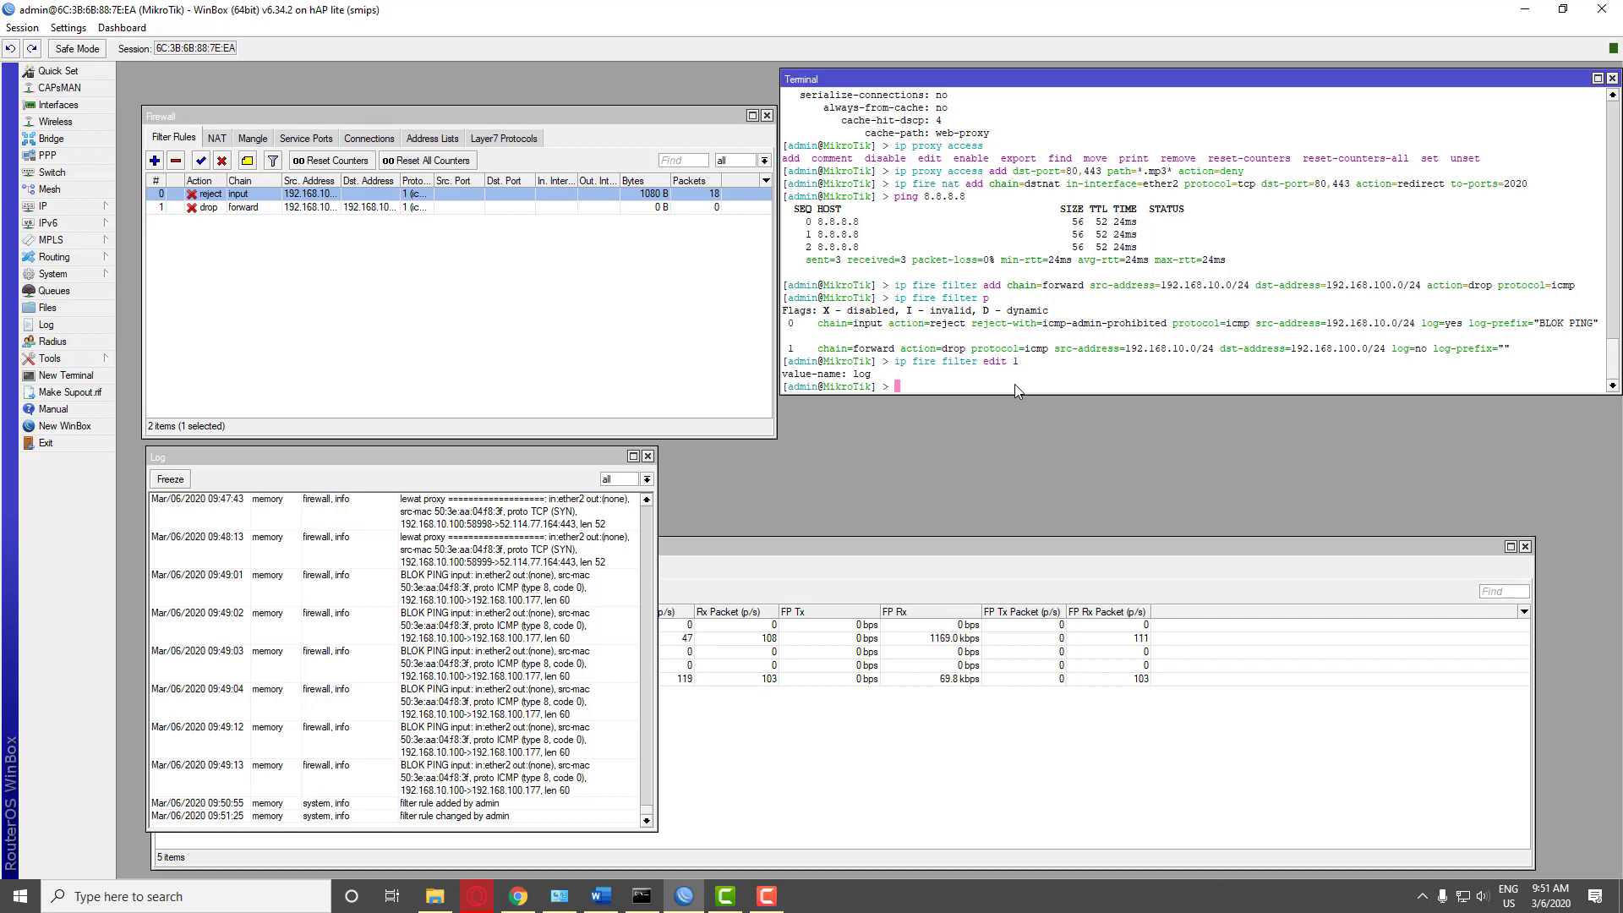
Edit rule 1 in the terminal to set its log-prefix to "BLOK AKSES KE WIRELSS KLIEN" and save it
key(Up)
key(BackSpace)
text(1)
key(Return)
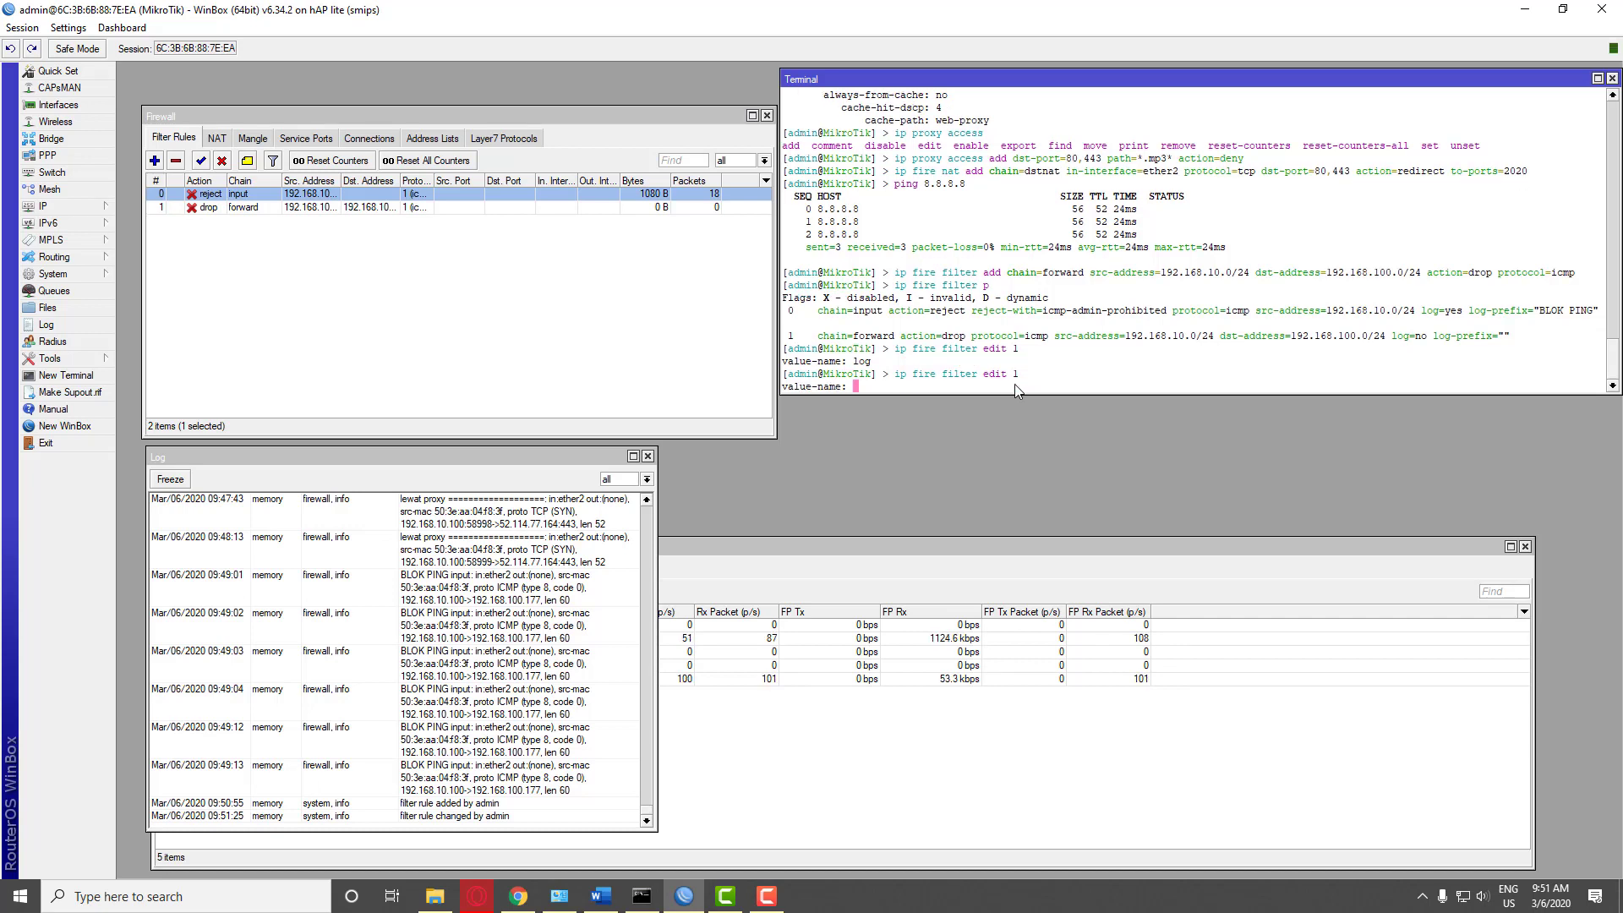
text(log-)
key(Tab)
key(Return)
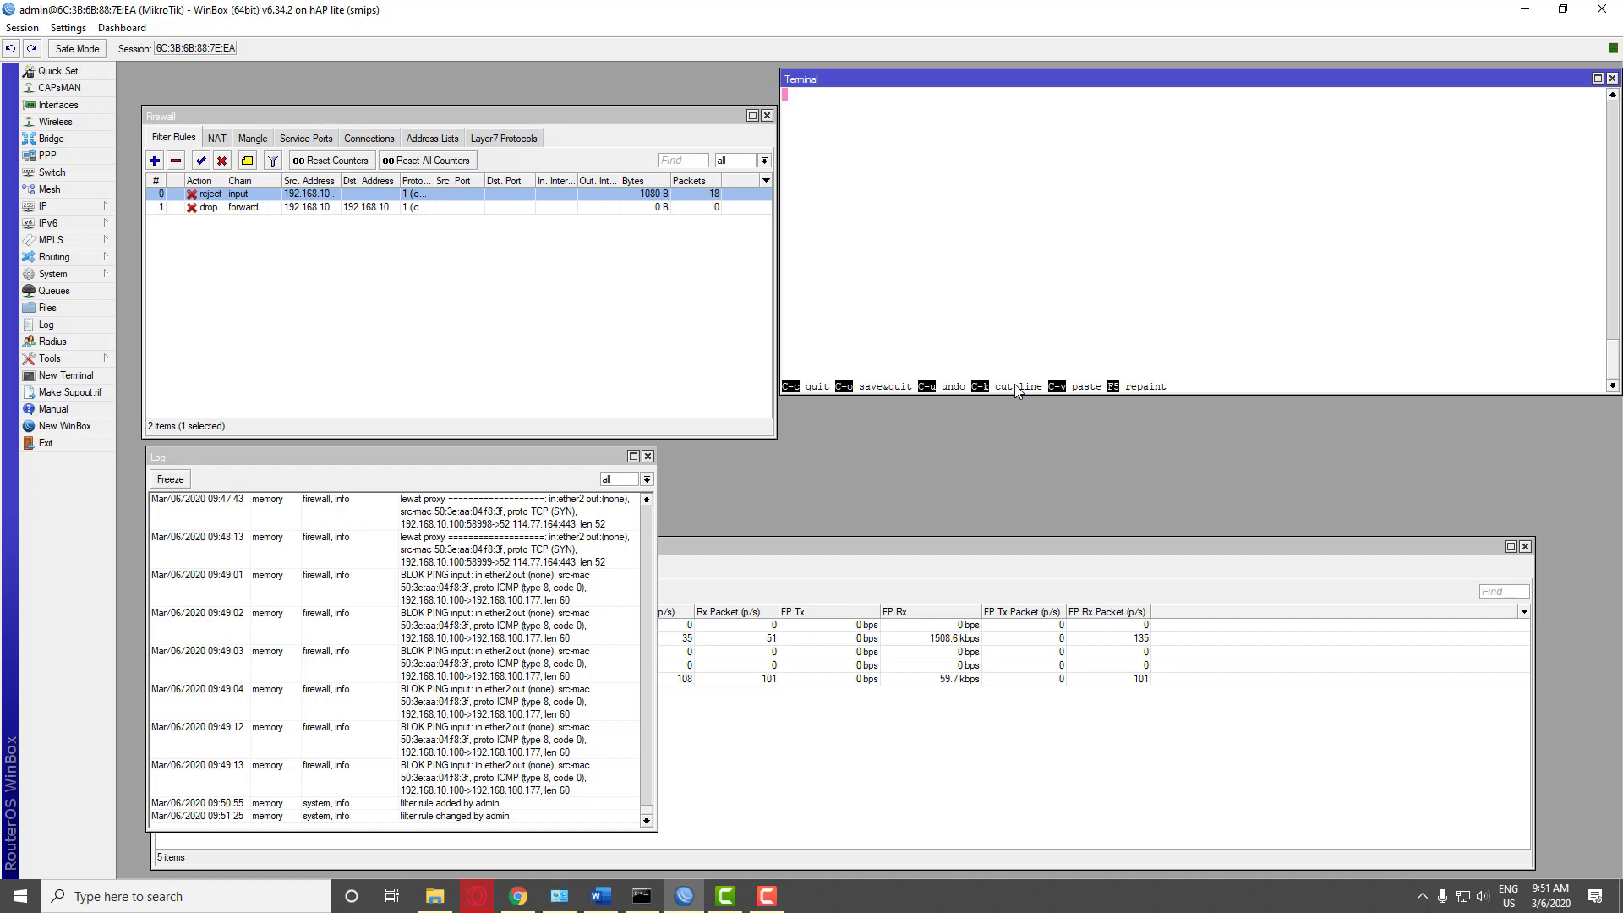
text(BLOK AKSES KE WIRELSS KLIEN)
key(ctrl+o)
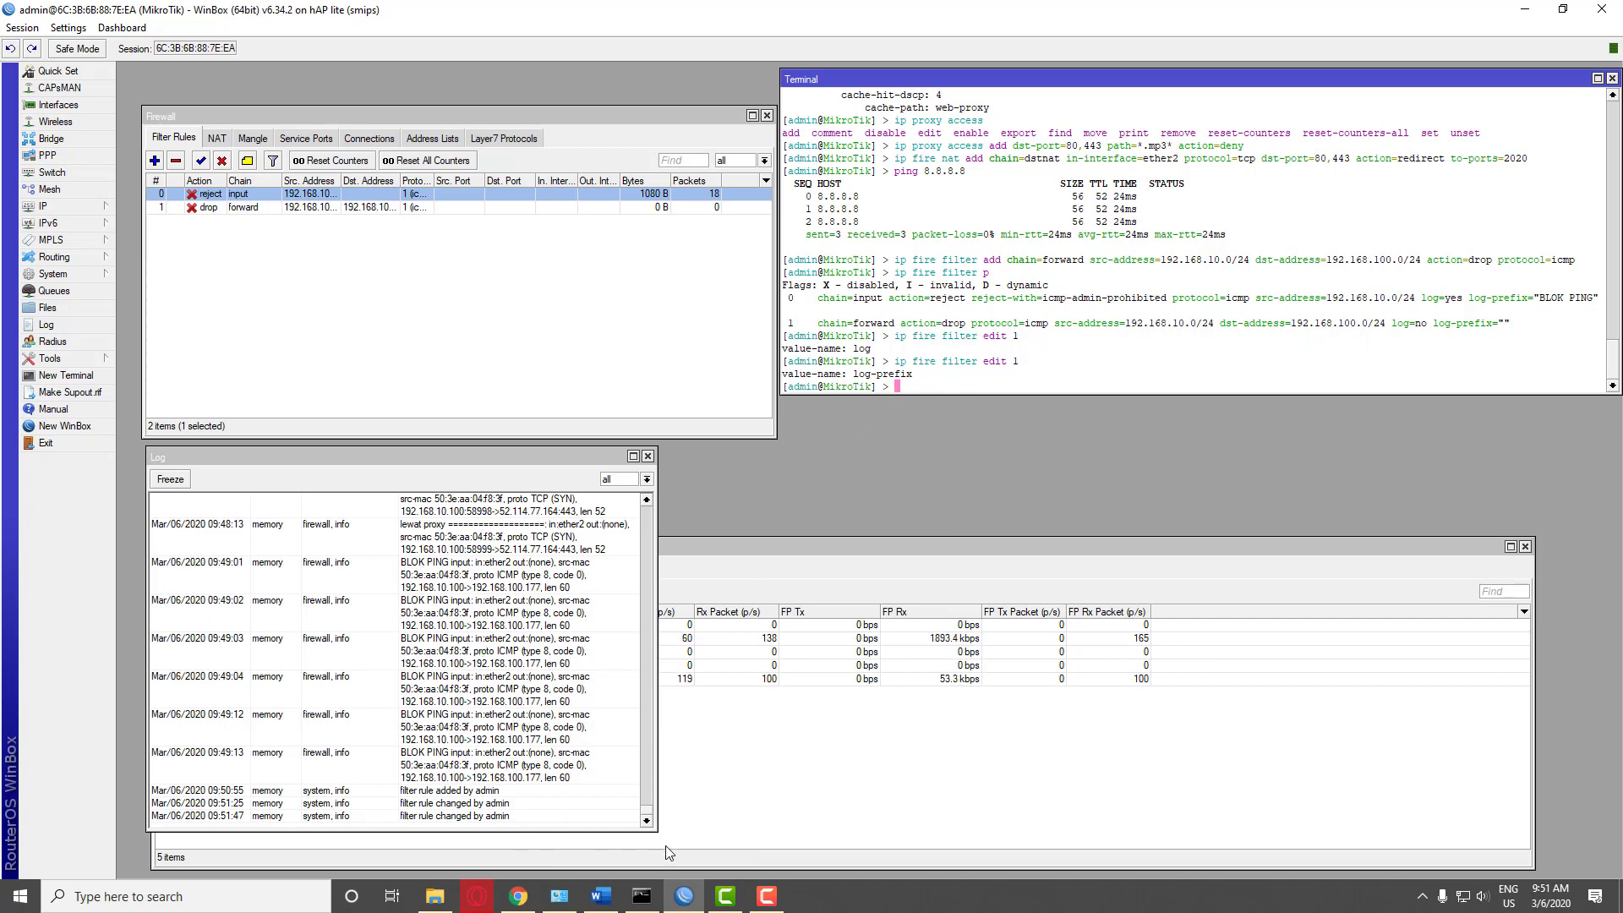
Ping 192.168.100.1 from the Command Prompt to test the forward rule, and check its entries in the WinBox log
click(644, 898)
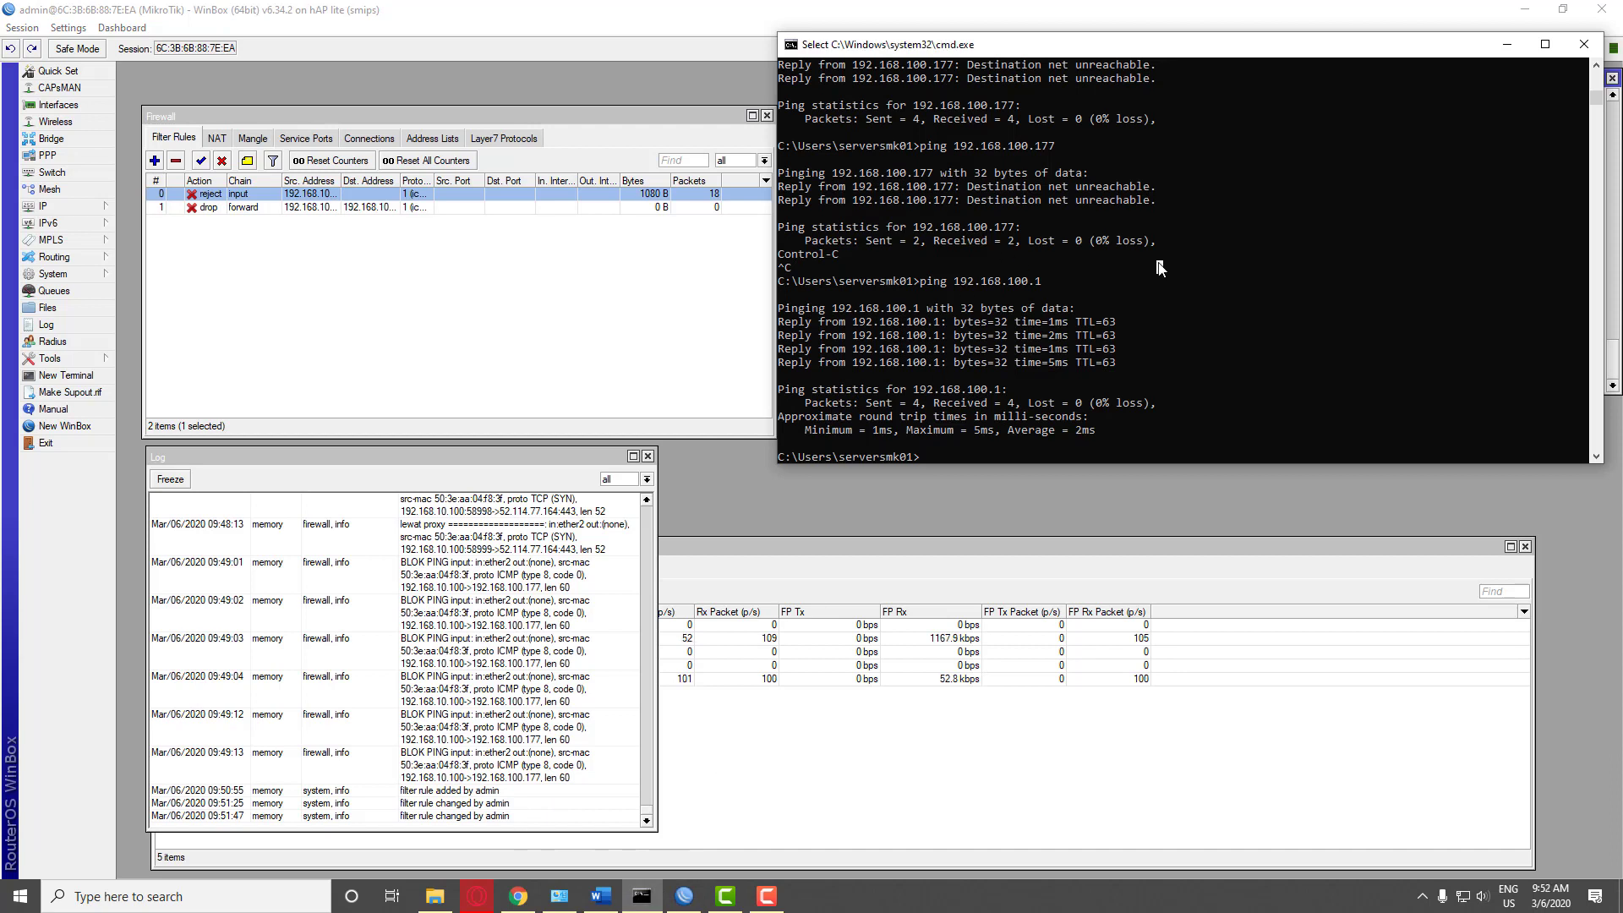
key(Up)
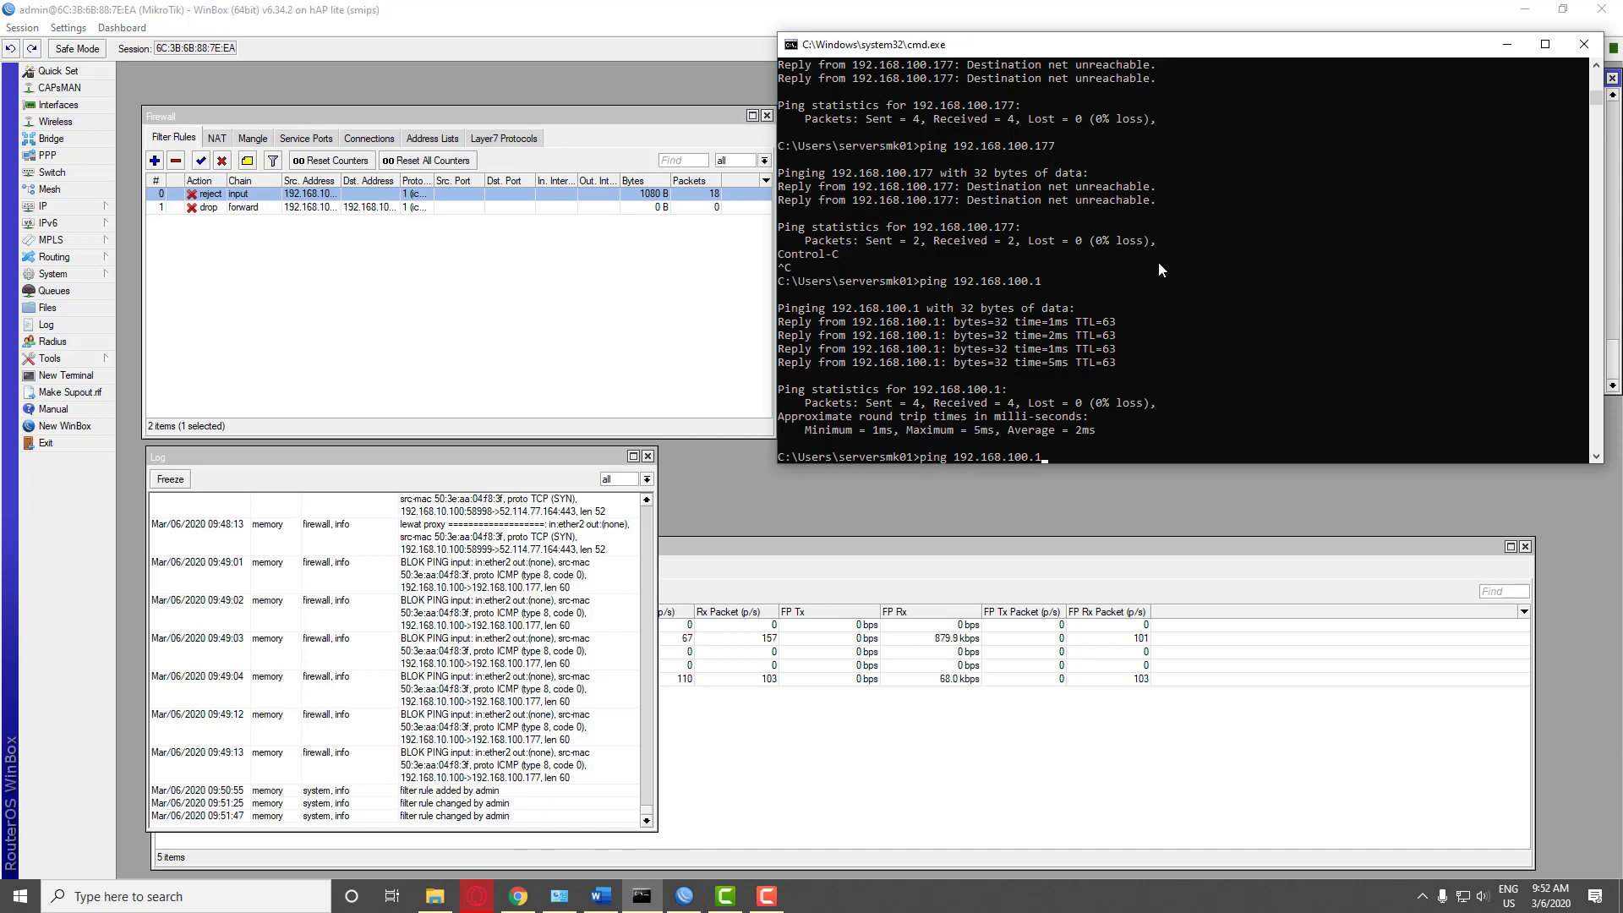
key(Return)
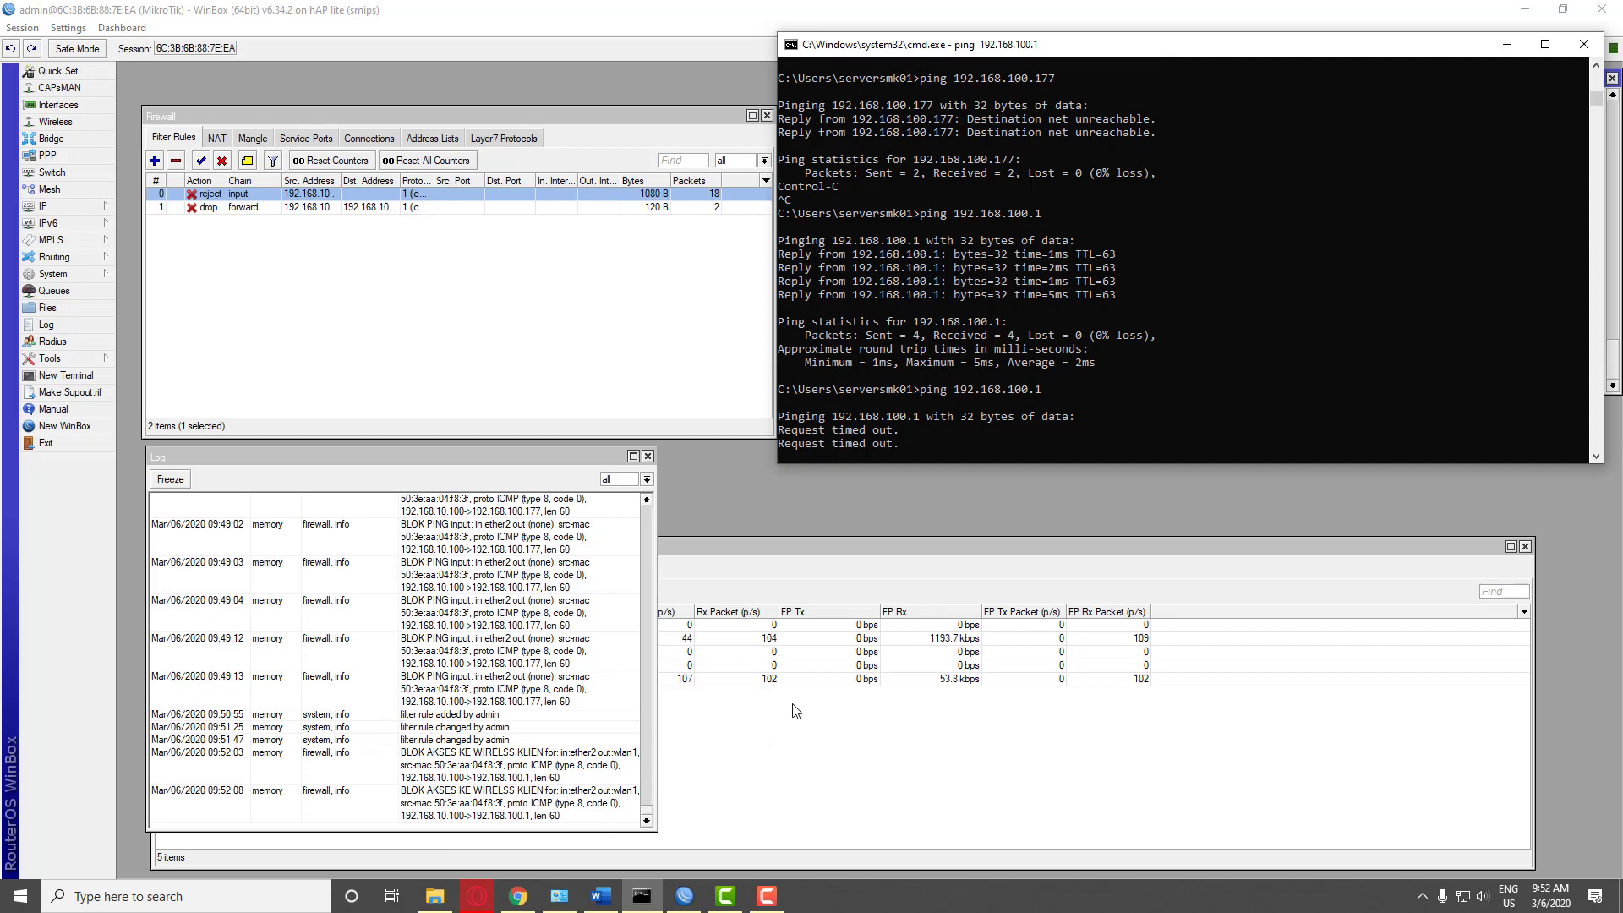
click(924, 578)
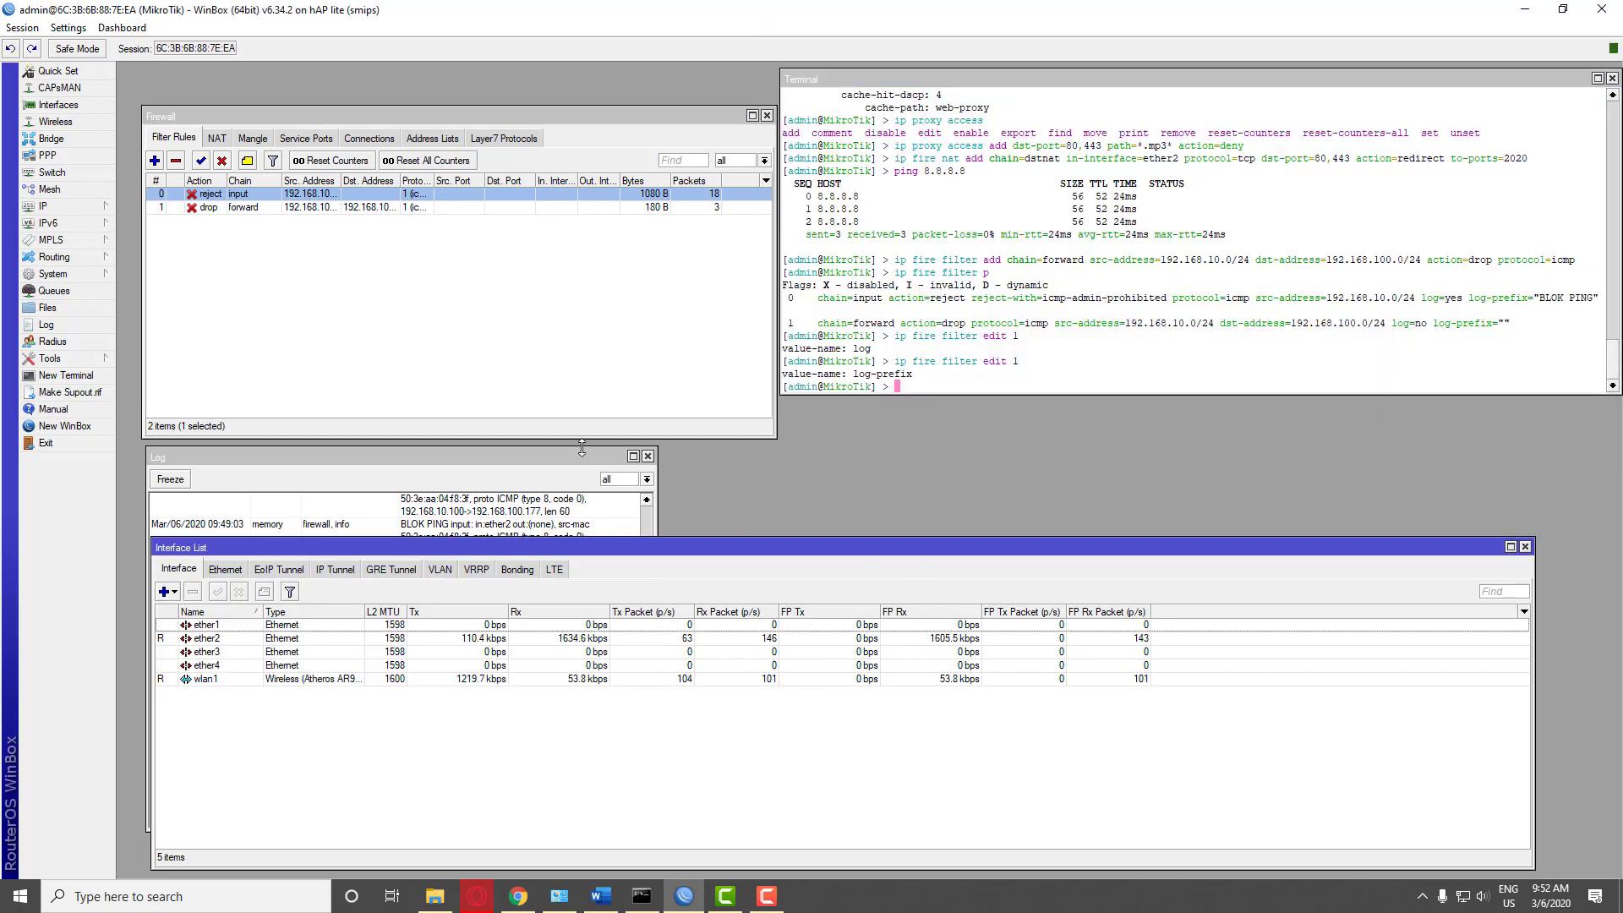
click(531, 490)
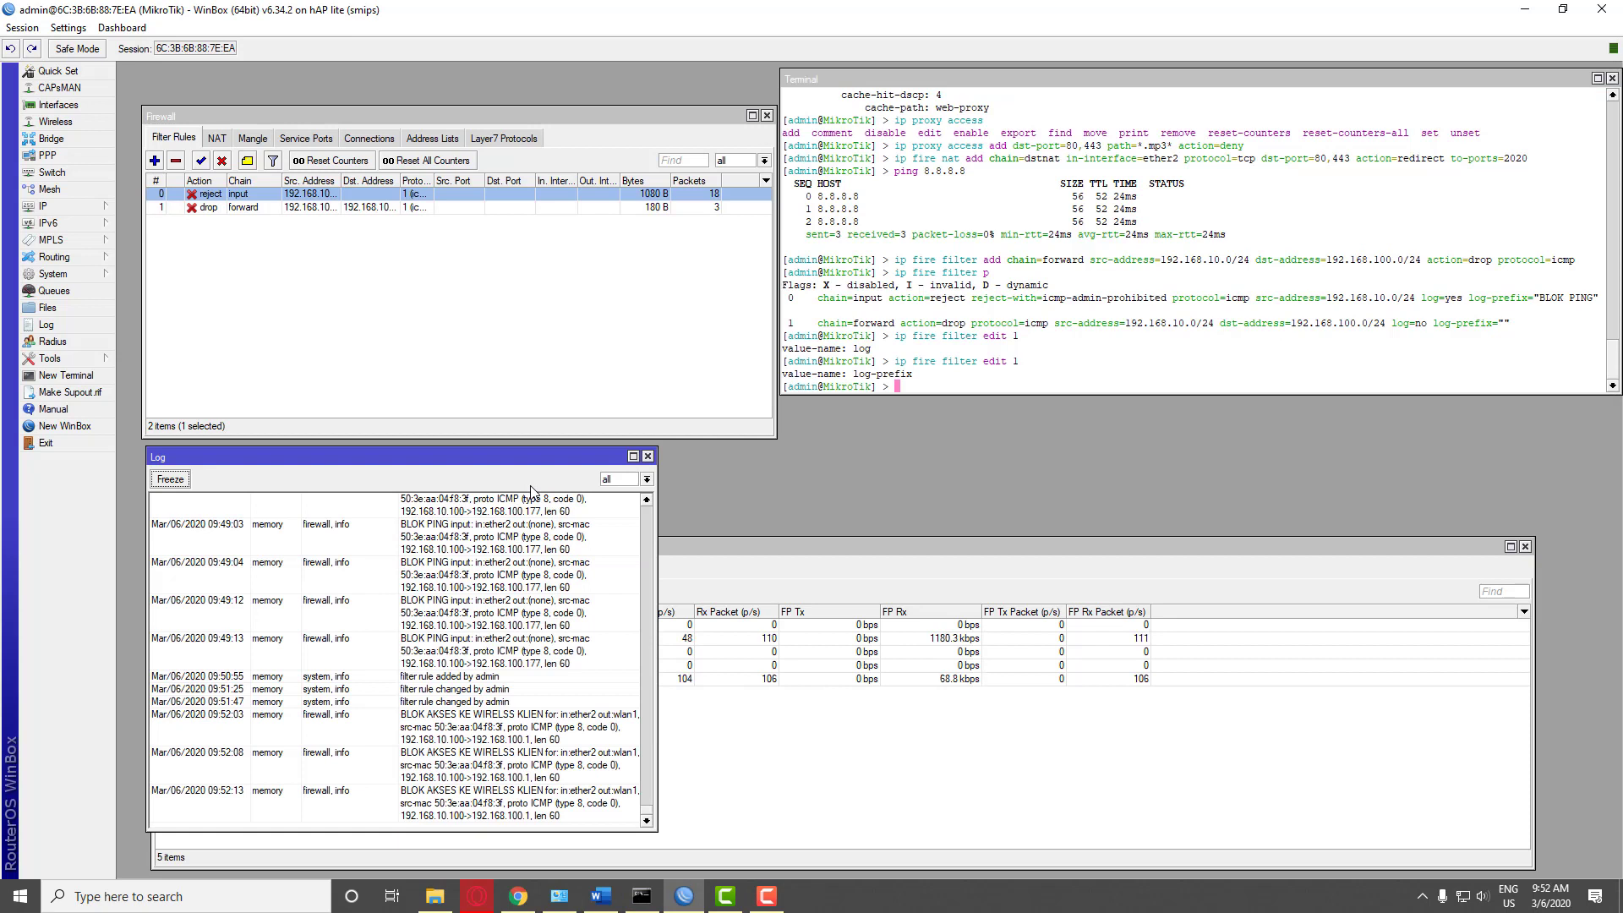